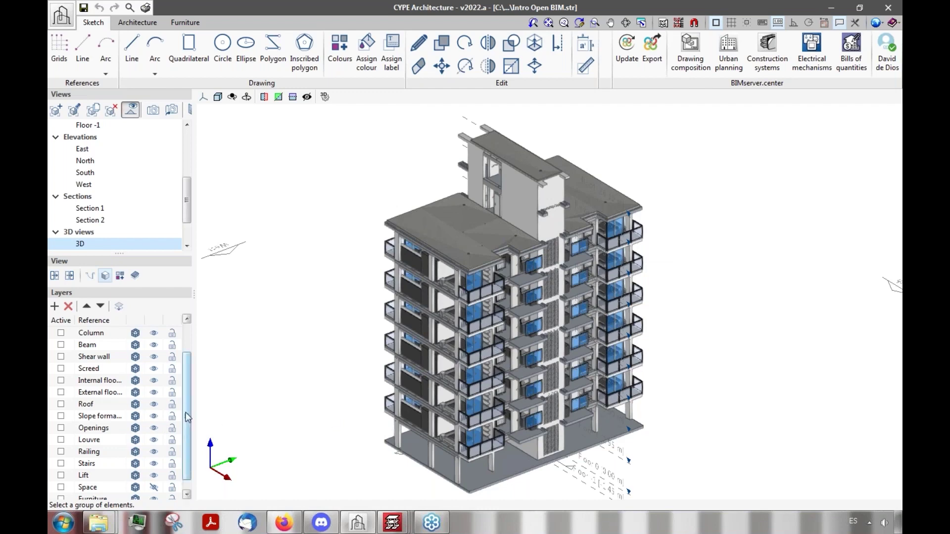
Step: Review the file name and description settings for exporting the architectural model to BIMserver.center, leaving without exporting
{"action": "left_click_drag", "start_coordinate": [184, 419], "coordinate": [184, 428]}
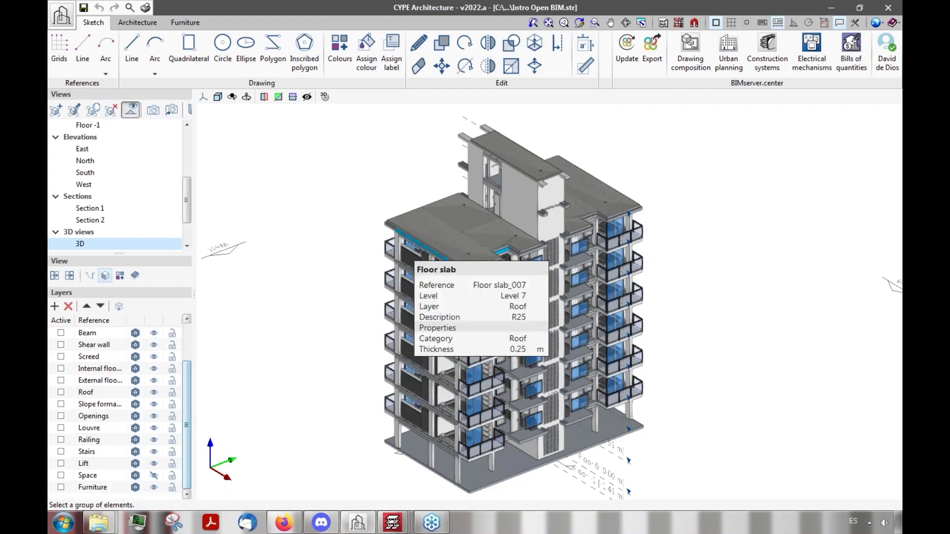
{"action": "left_click", "coordinate": [649, 65]}
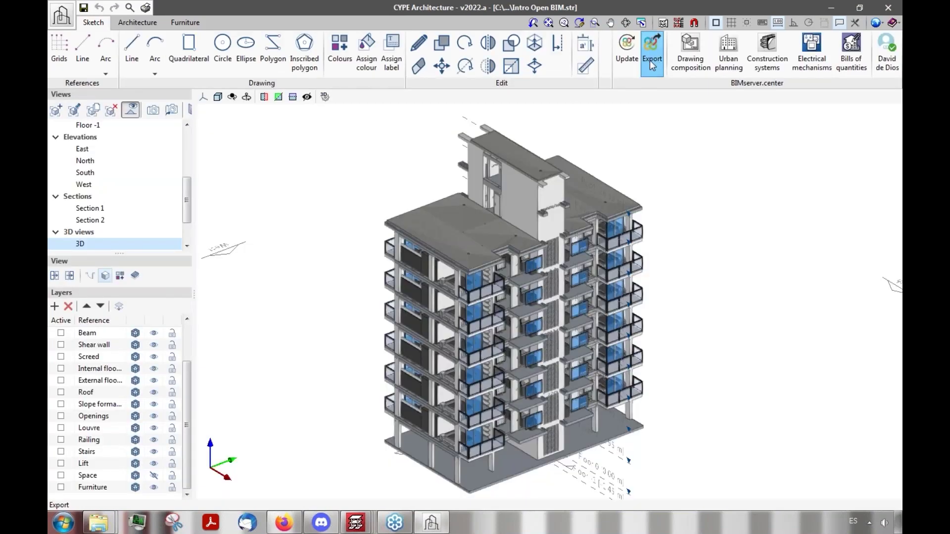
{"action": "left_click", "coordinate": [652, 64]}
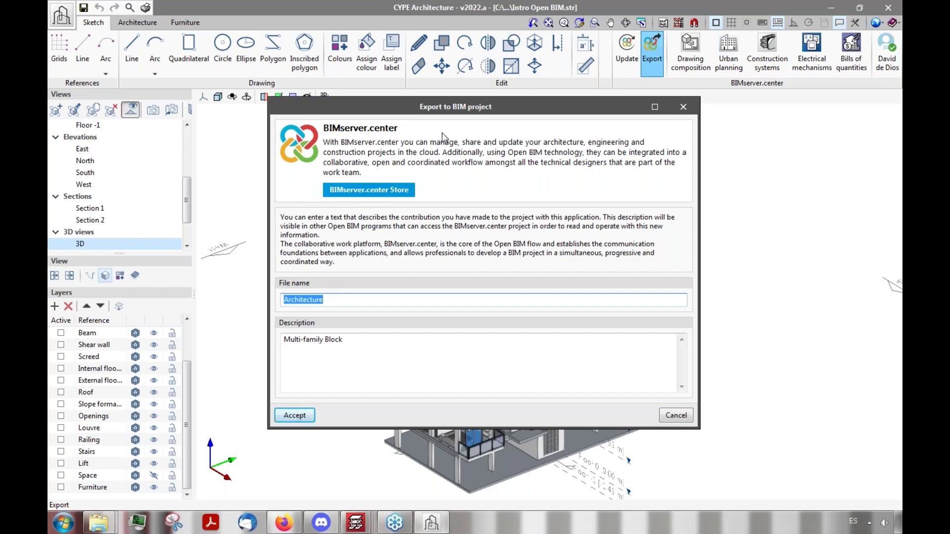
{"action": "left_click_drag", "start_coordinate": [511, 116], "coordinate": [484, 135]}
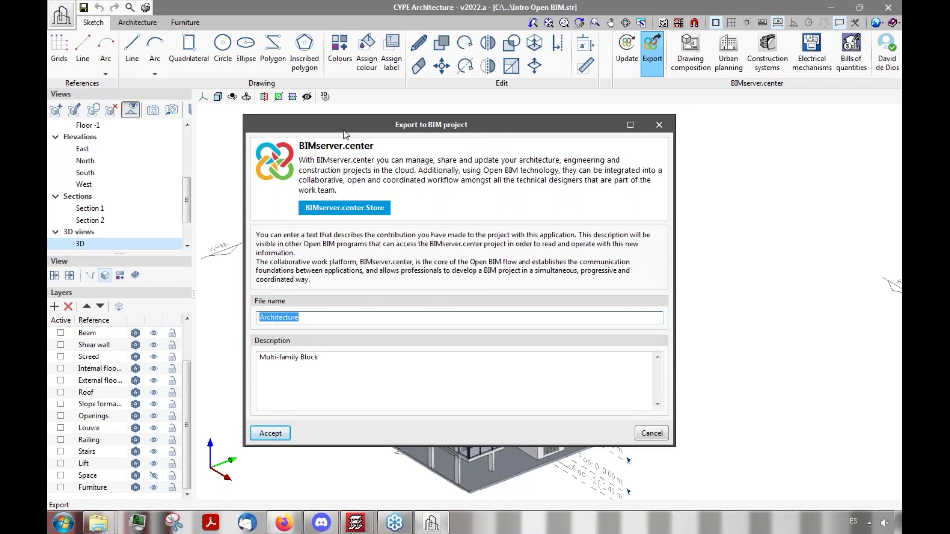
{"action": "left_click", "coordinate": [656, 434]}
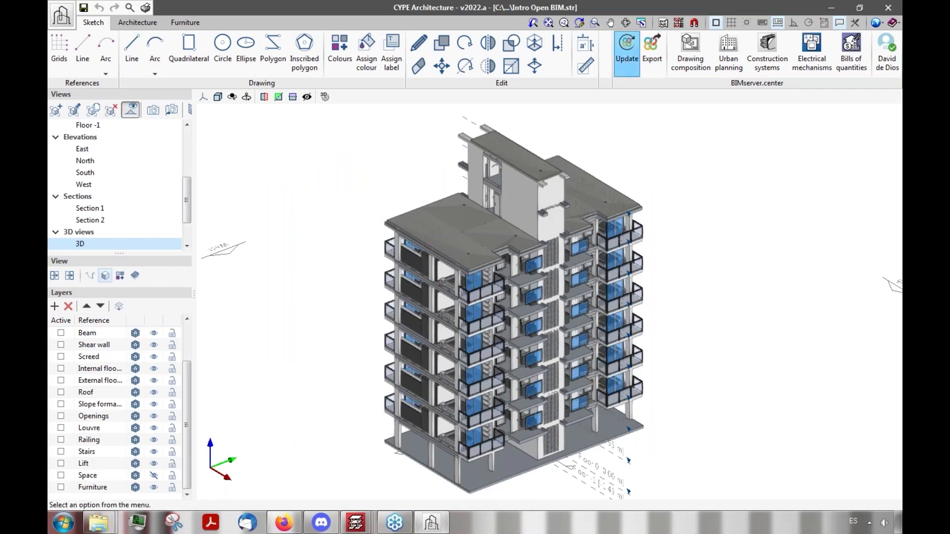
Step: Review the BIM model update options and the project selection for New features CYPECAD 2022, leaving without importing any files
{"action": "left_click", "coordinate": [627, 52]}
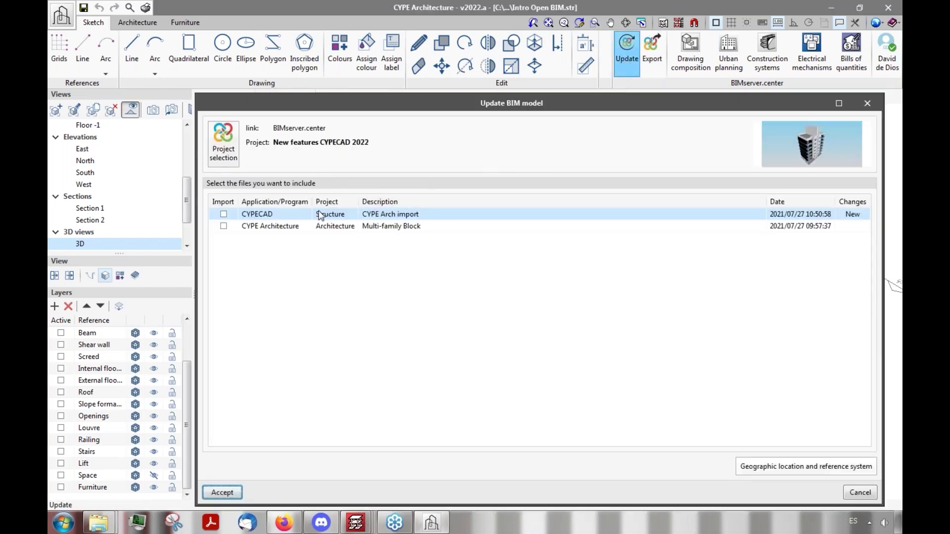
{"action": "left_click_drag", "start_coordinate": [383, 103], "coordinate": [318, 81]}
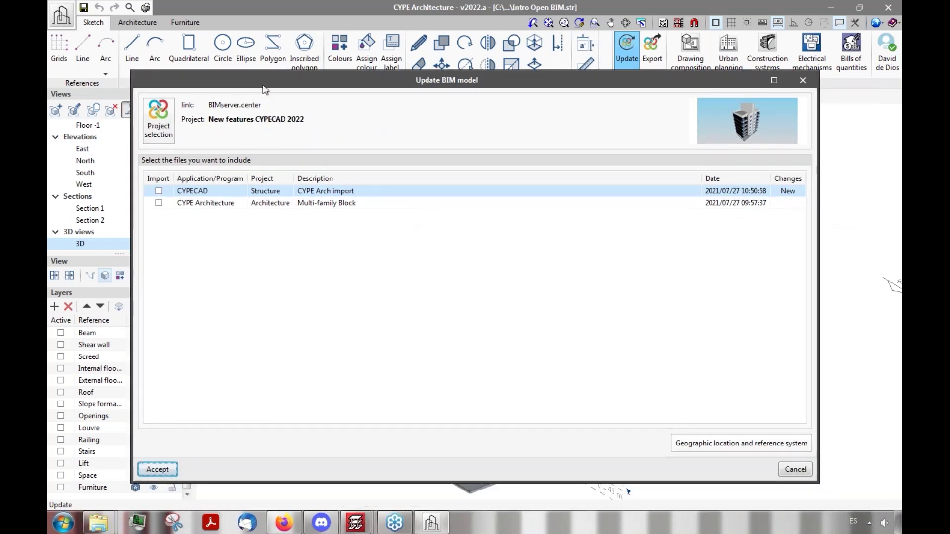
{"action": "left_click", "coordinate": [167, 128]}
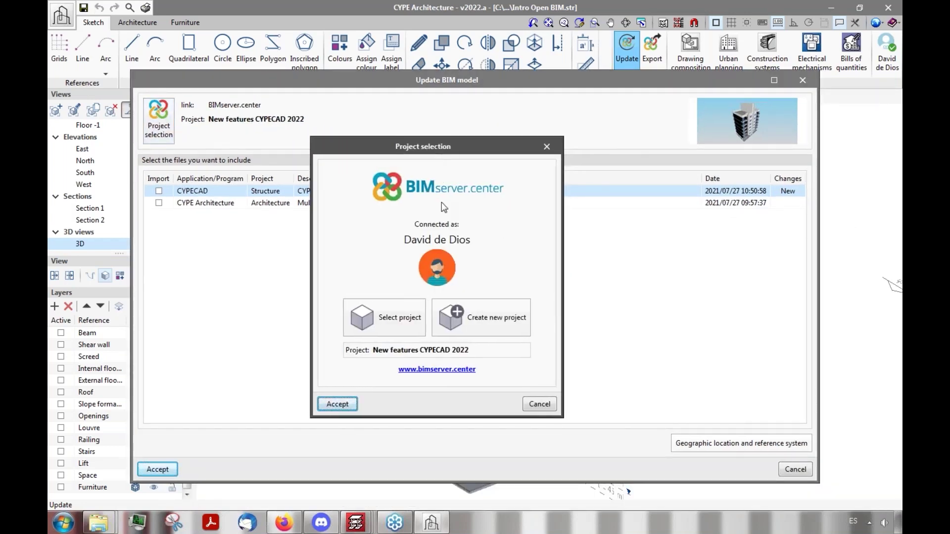
{"action": "left_click", "coordinate": [403, 322]}
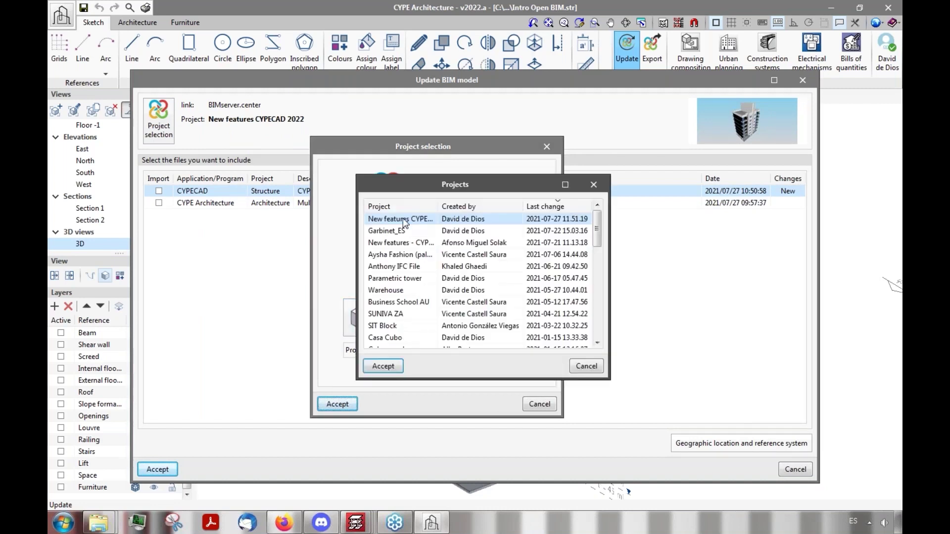
{"action": "left_click", "coordinate": [392, 367]}
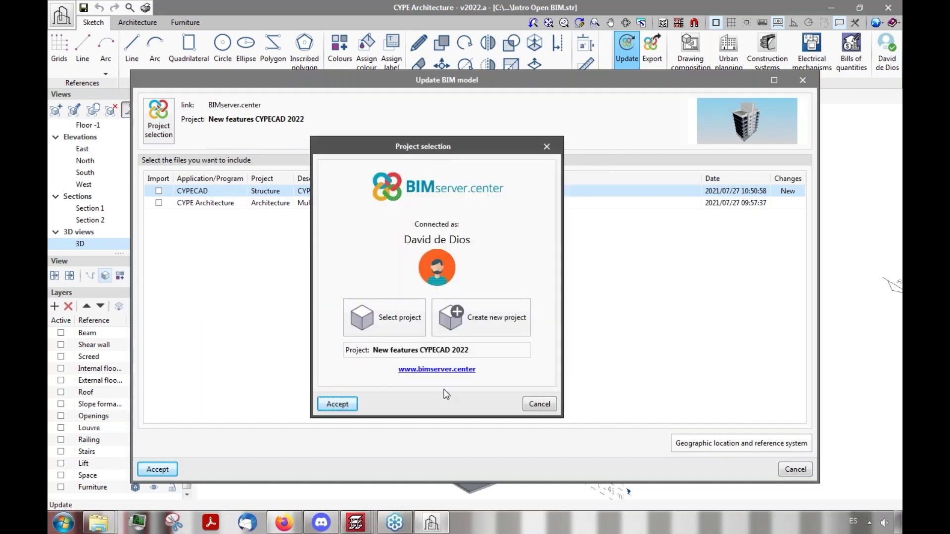
{"action": "left_click", "coordinate": [539, 405]}
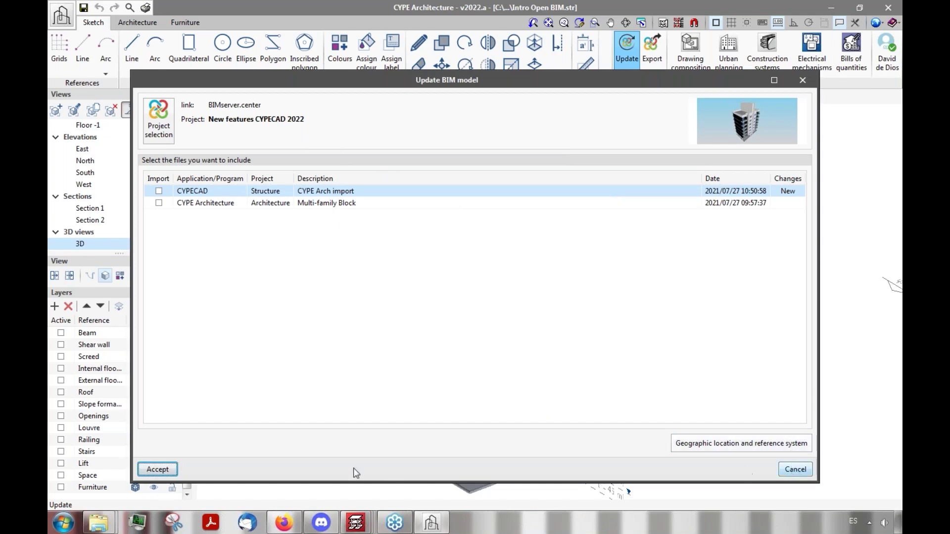
{"action": "left_click", "coordinate": [795, 475]}
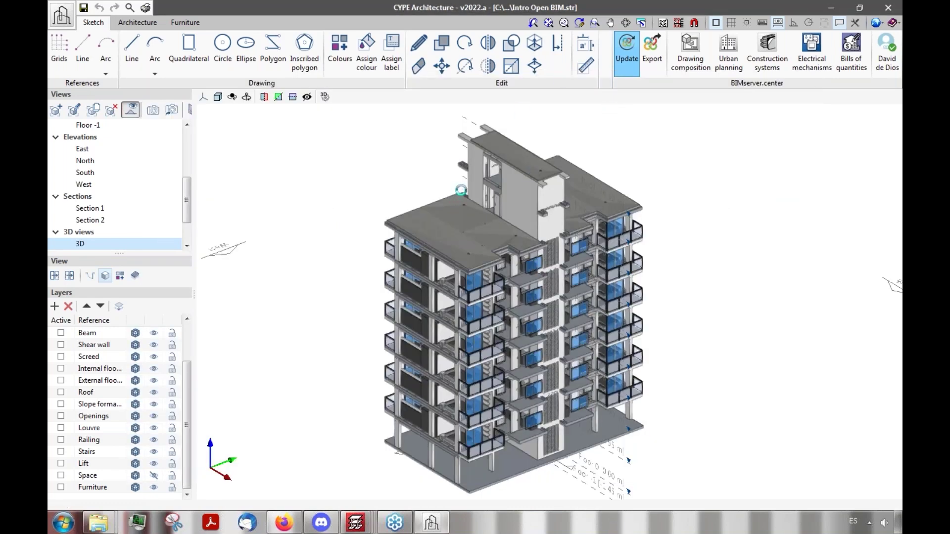
Step: Switch to Firefox and view the BIMserver.center project list and the New features CYPECAD 2022 project dashboard
{"action": "left_click", "coordinate": [295, 529]}
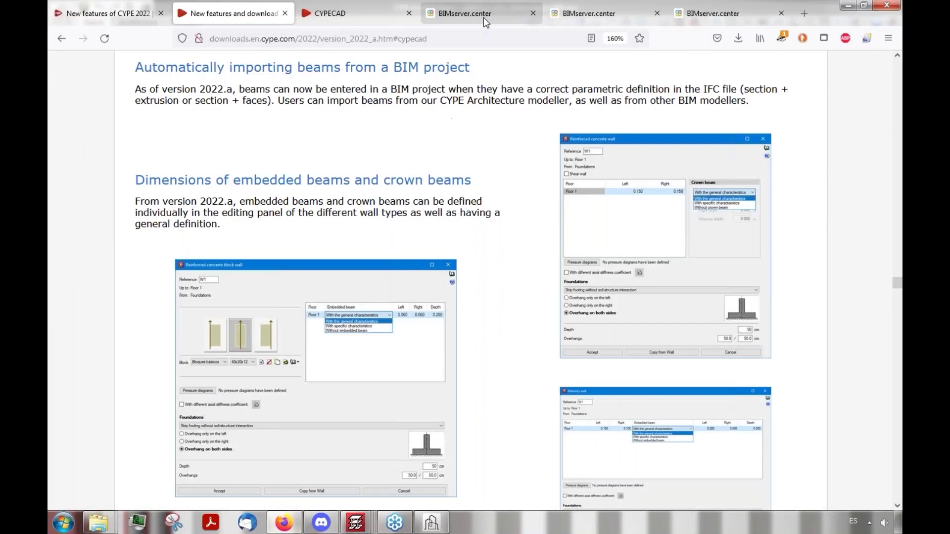
{"action": "left_click", "coordinate": [483, 15]}
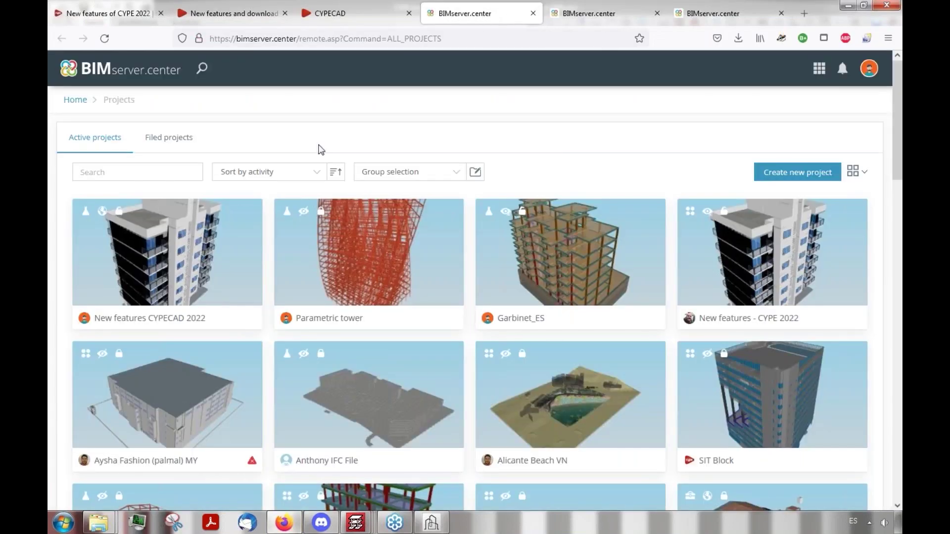
{"action": "left_click", "coordinate": [588, 15]}
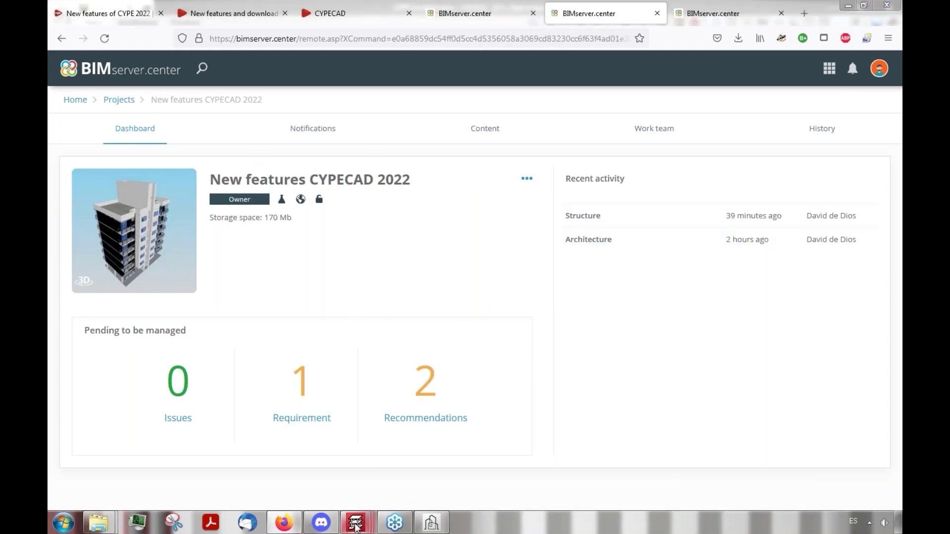
Step: Launch a new CYPECAD session from the CYPE 2022 (English) launcher and bring its start window to the front
{"action": "mouse_move", "coordinate": [359, 529]}
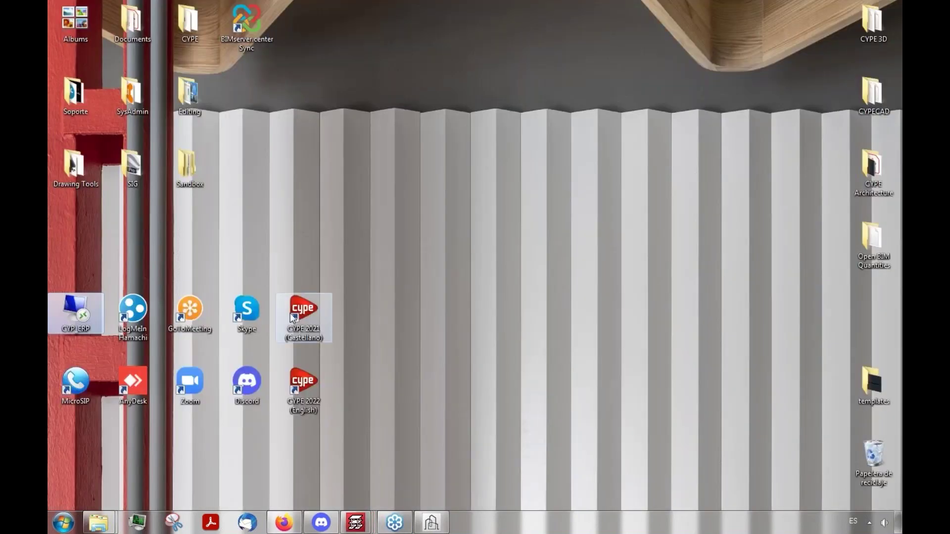
{"action": "double_click", "coordinate": [306, 388]}
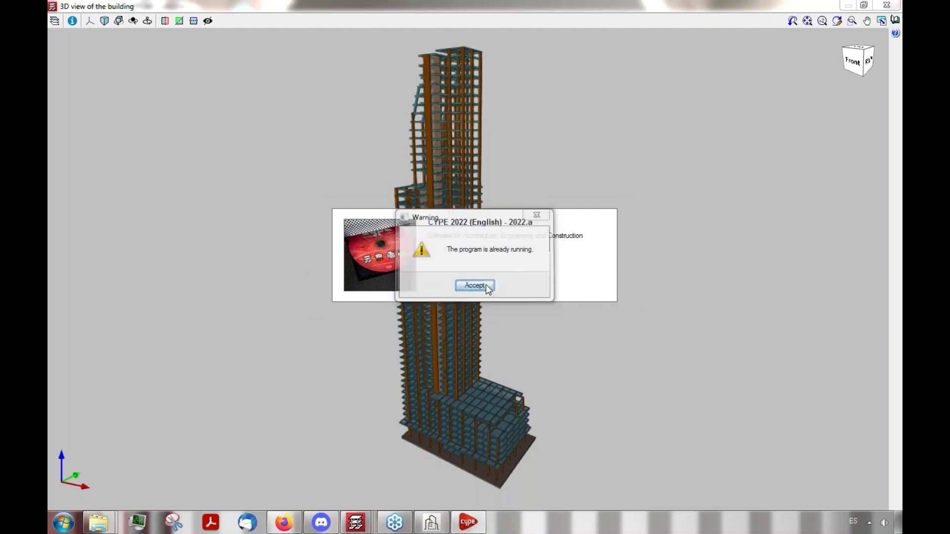
{"action": "left_click", "coordinate": [486, 285]}
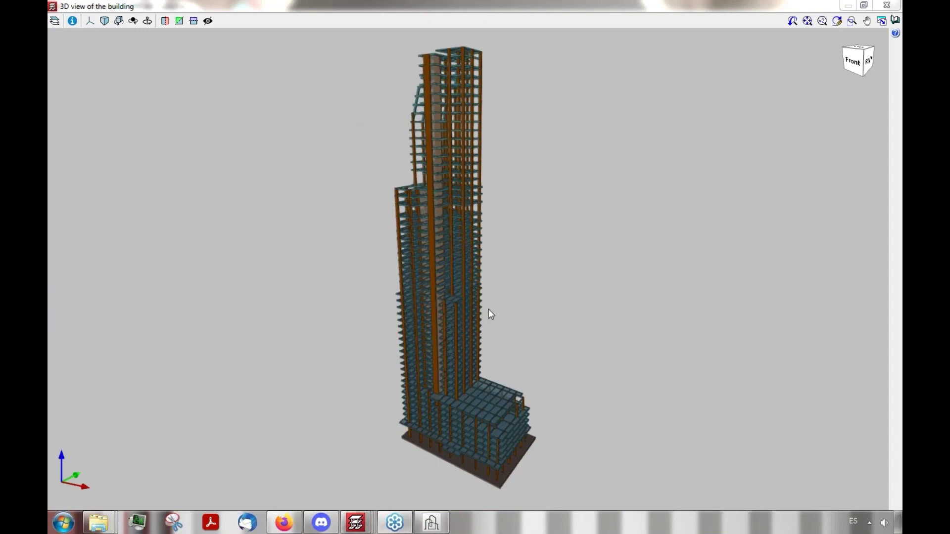
{"action": "left_click", "coordinate": [869, 522]}
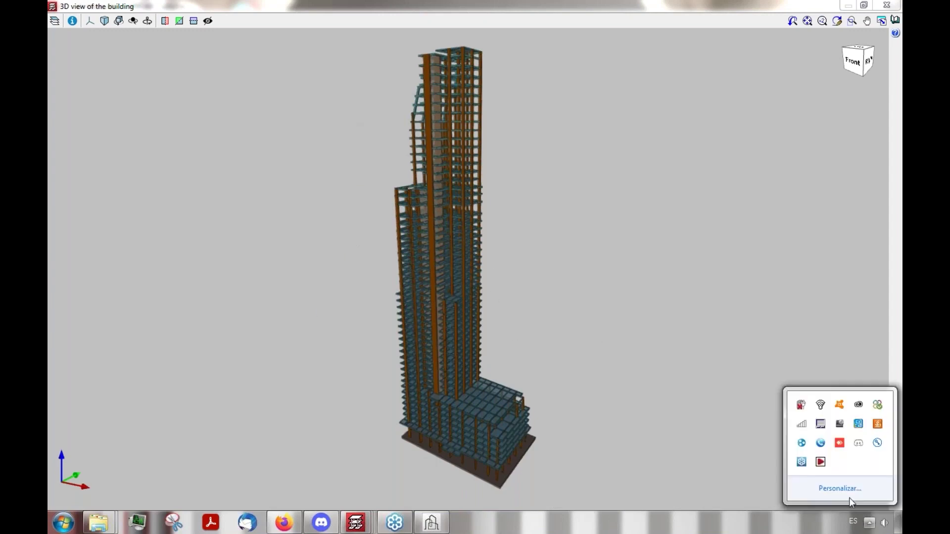
{"action": "left_click", "coordinate": [821, 462]}
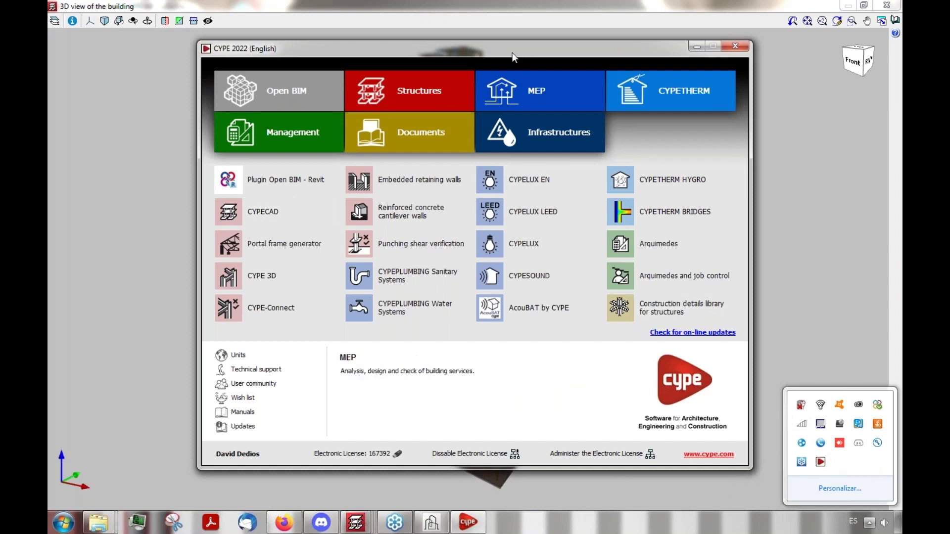
{"action": "left_click", "coordinate": [229, 213]}
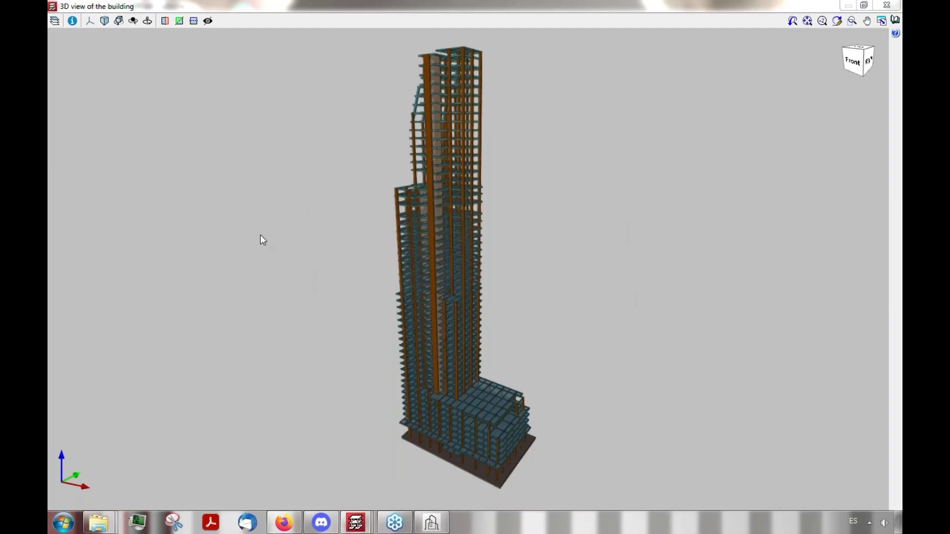
{"action": "left_click", "coordinate": [357, 524]}
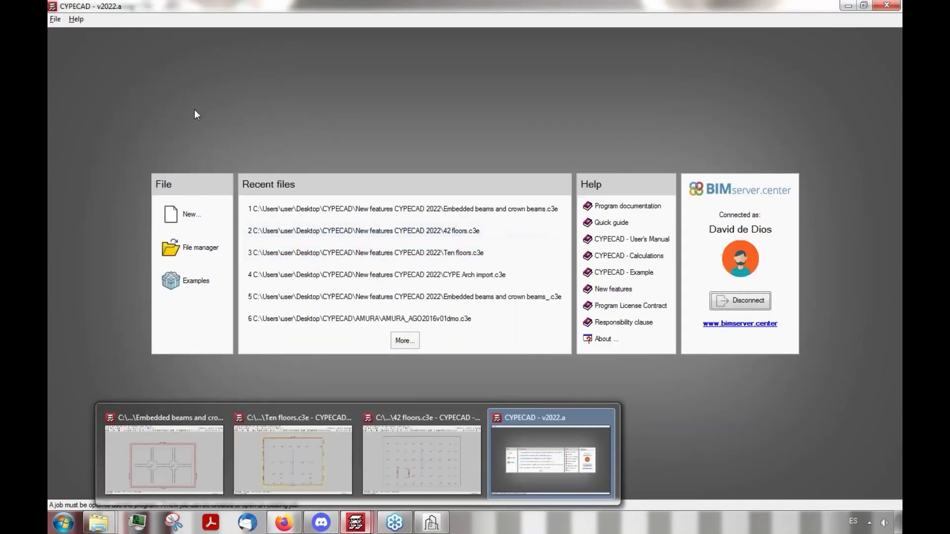
Step: Create a new job with the file name "CYPE Arch import_"
{"action": "left_click", "coordinate": [193, 218]}
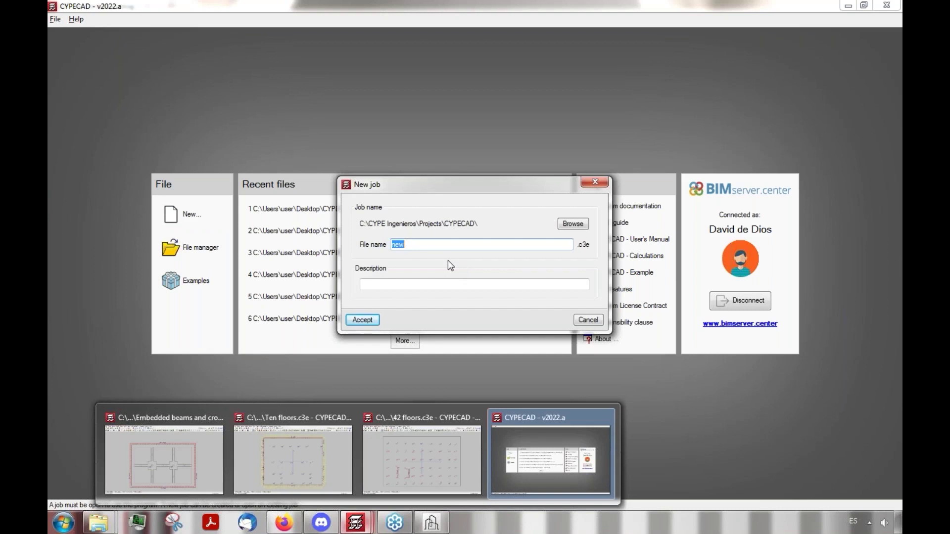
{"action": "type", "text": "Cy"}
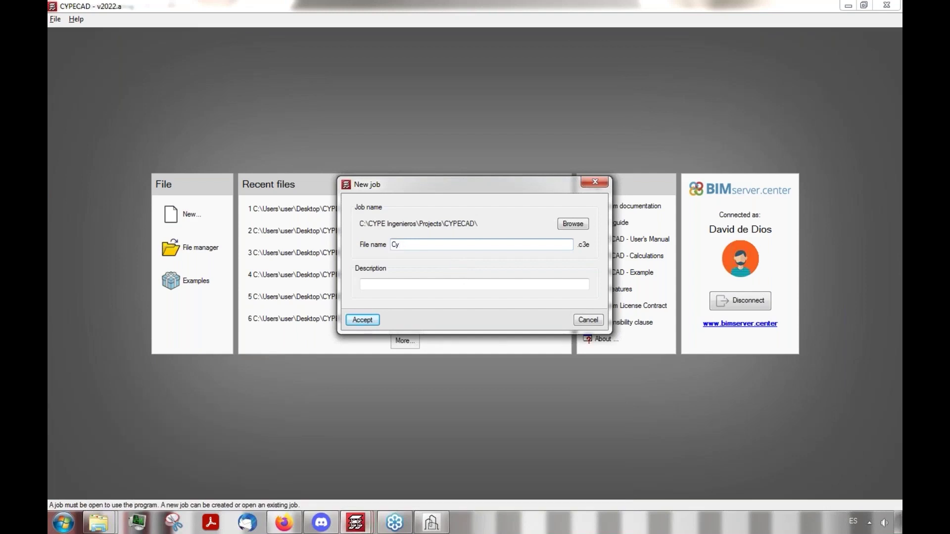
{"action": "type", "text": "PE Arch import_"}
{"action": "left_click", "coordinate": [368, 321]}
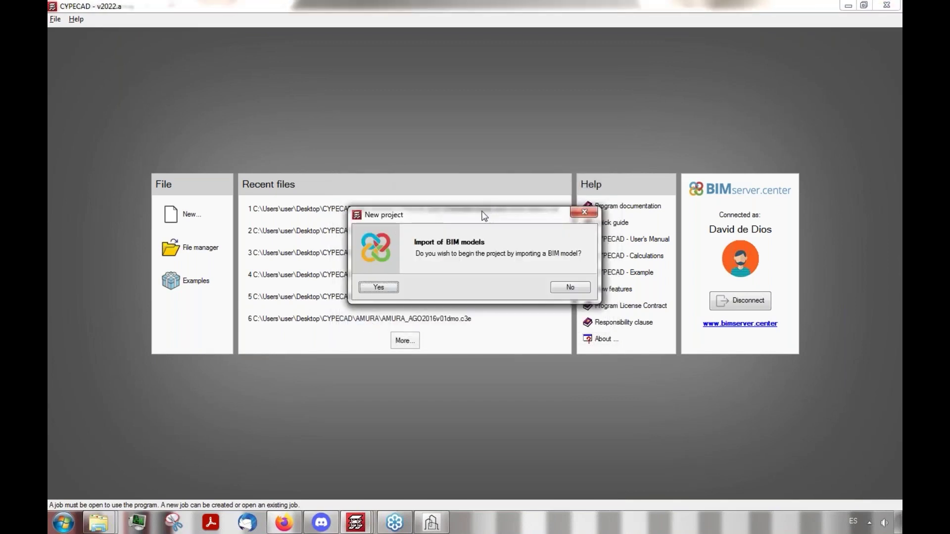
Step: Begin the job with a BIM model import, linking the New features CYPECAD 2022 project with Architecture as the main initiator model
{"action": "left_click_drag", "start_coordinate": [483, 214], "coordinate": [476, 216]}
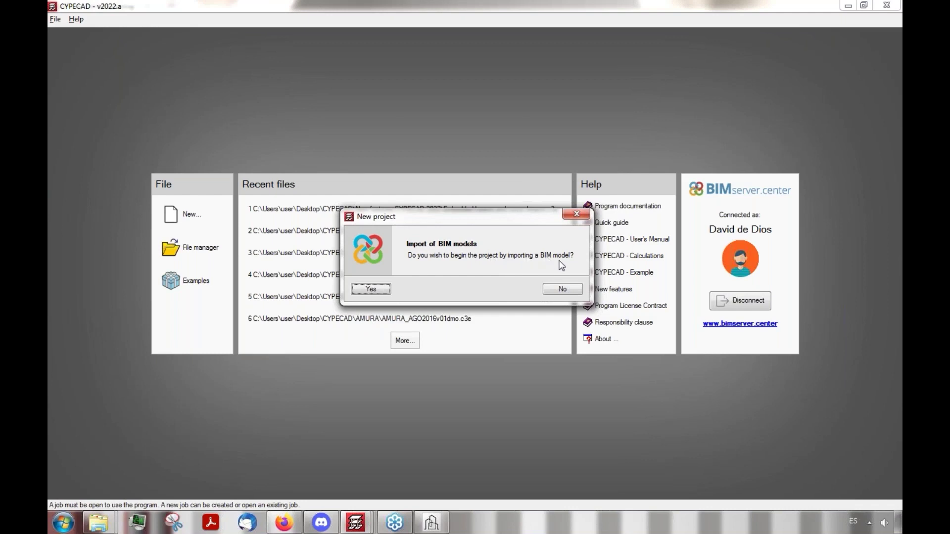
{"action": "left_click", "coordinate": [370, 292]}
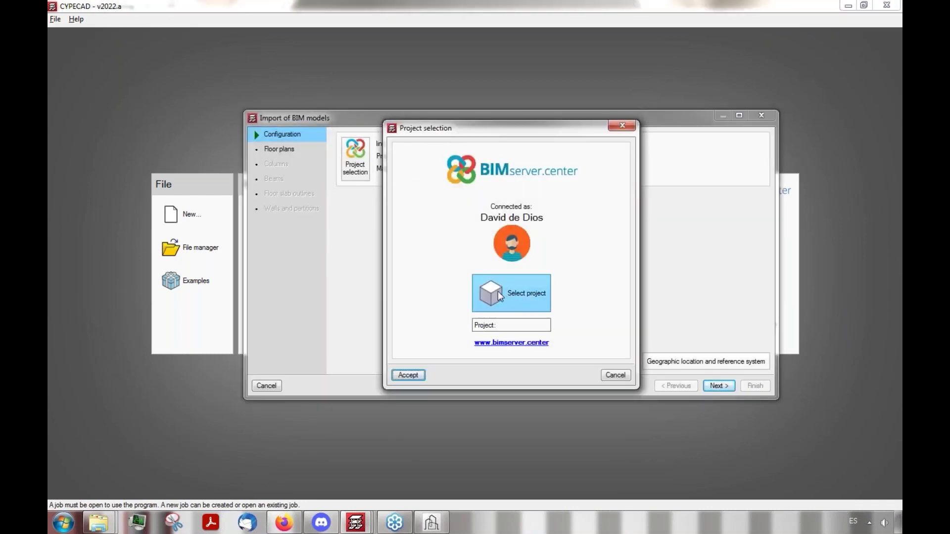
{"action": "left_click", "coordinate": [502, 295]}
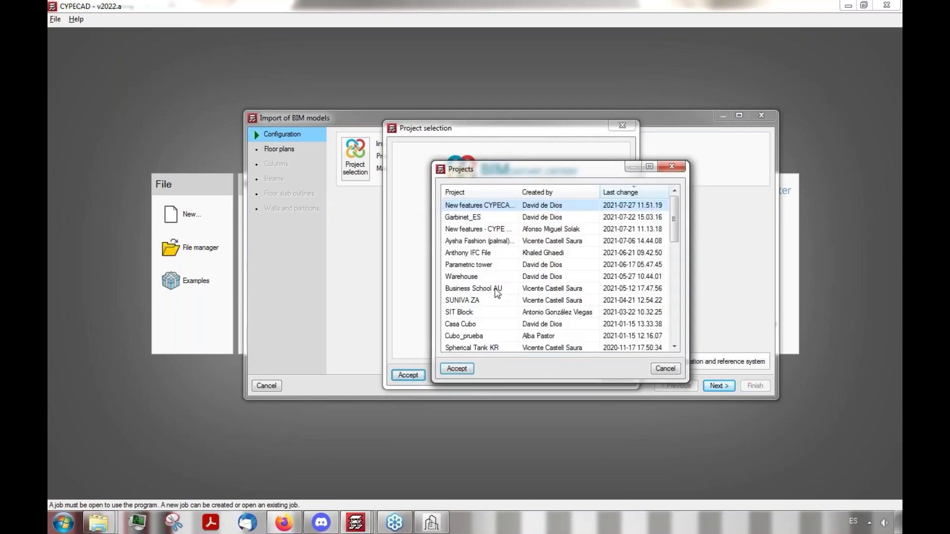
{"action": "double_click", "coordinate": [478, 204]}
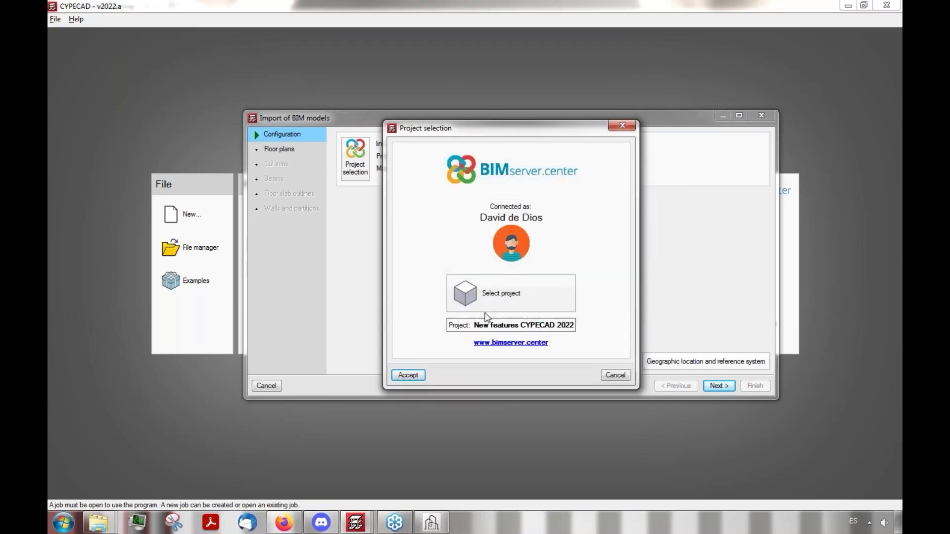
{"action": "left_click", "coordinate": [416, 375]}
{"action": "left_click", "coordinate": [385, 190]}
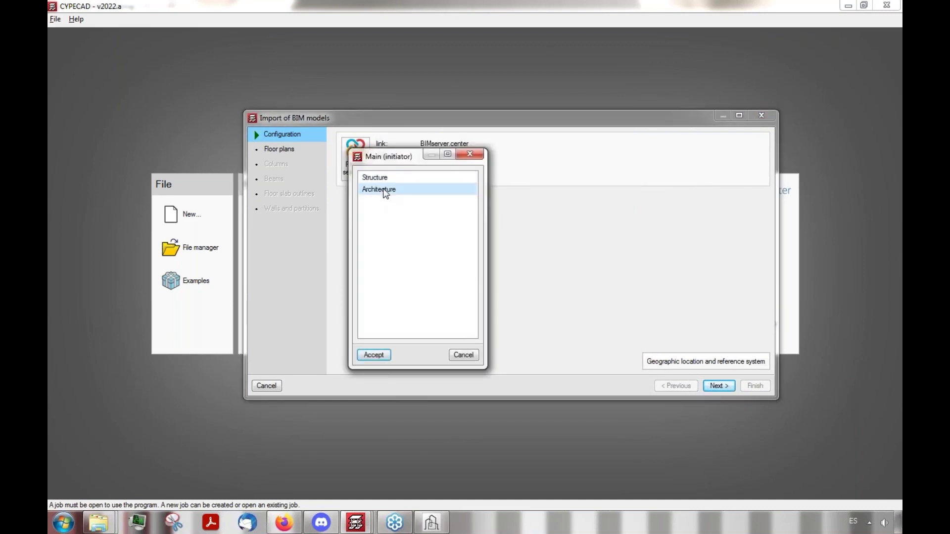
{"action": "left_click", "coordinate": [376, 355]}
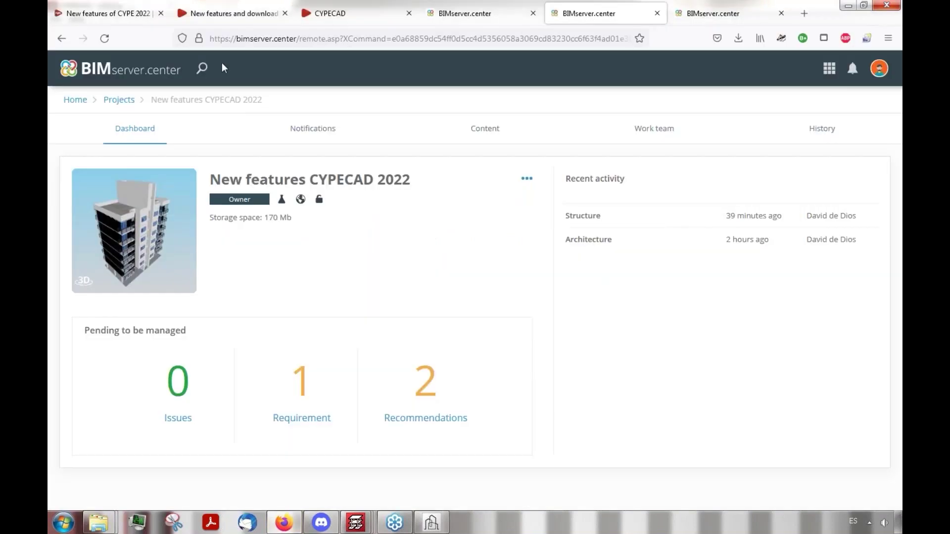
Step: Read the CYPECAD 2022.a release notes in Firefox, from automatic beam import through frame design, post-tensioned tendons and other improvements
{"action": "left_click", "coordinate": [219, 16]}
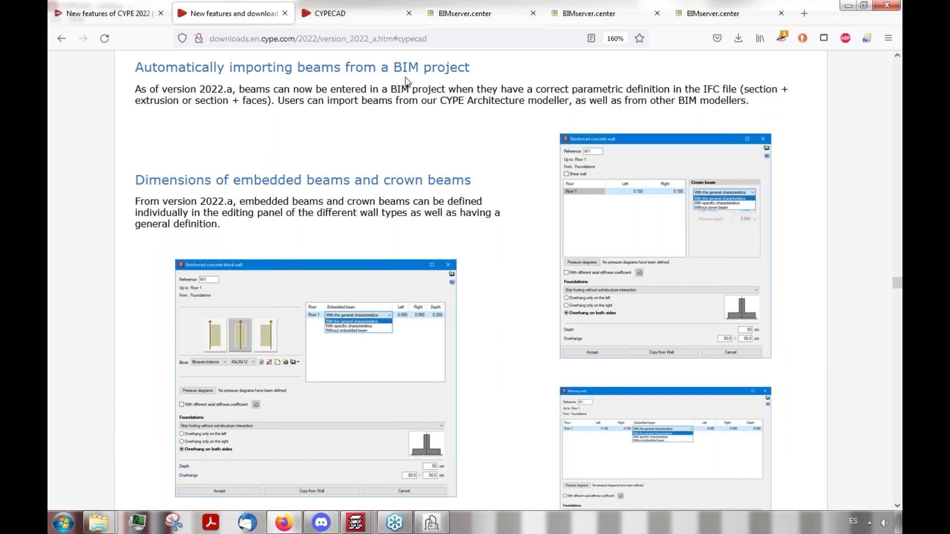
{"action": "scroll", "coordinate": [418, 74], "scroll_direction": "down", "scroll_amount": 1}
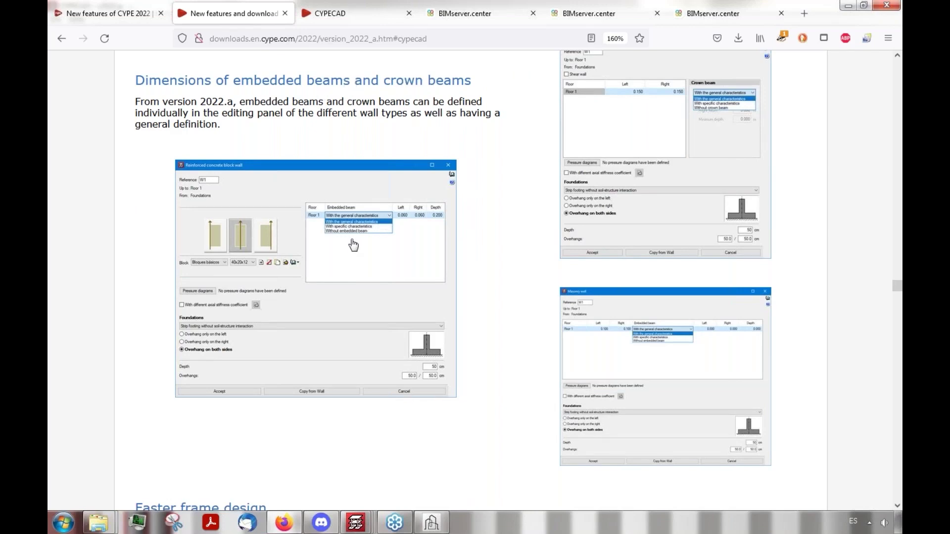
{"action": "scroll", "coordinate": [348, 144], "scroll_direction": "down", "scroll_amount": 5}
{"action": "scroll", "coordinate": [348, 143], "scroll_direction": "down", "scroll_amount": 3}
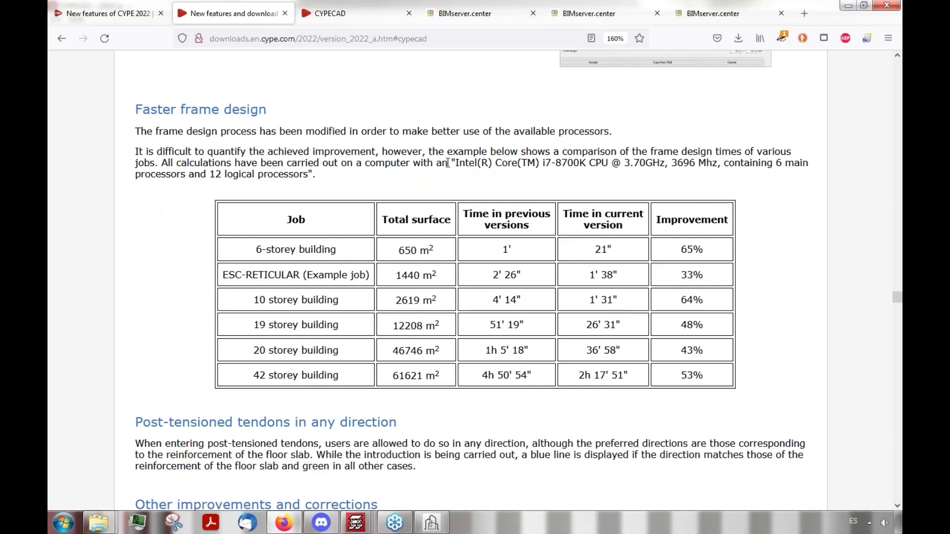
{"action": "scroll", "coordinate": [426, 175], "scroll_direction": "down", "scroll_amount": 4}
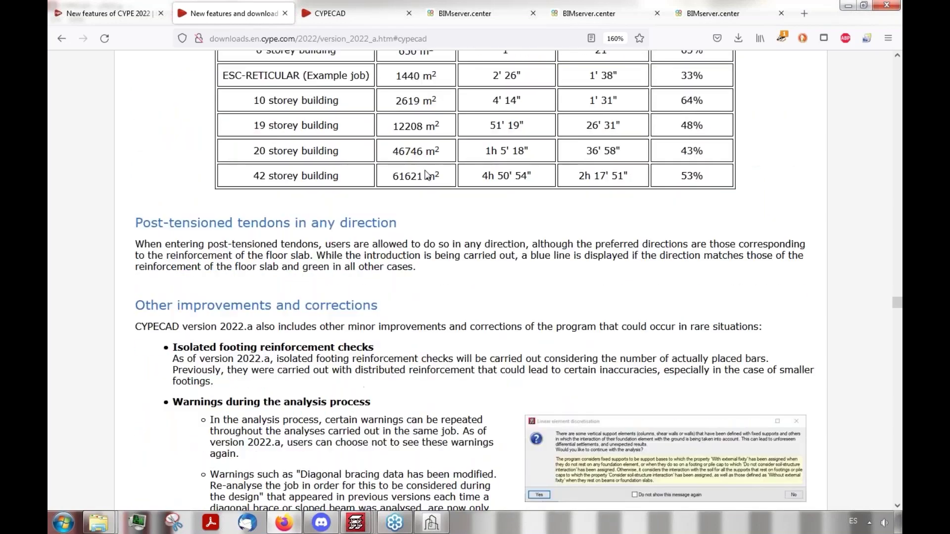
Step: Read the release notes on post-tensioned tendons in any direction and on other improvements and corrections
{"action": "scroll", "coordinate": [426, 174], "scroll_direction": "down", "scroll_amount": 2}
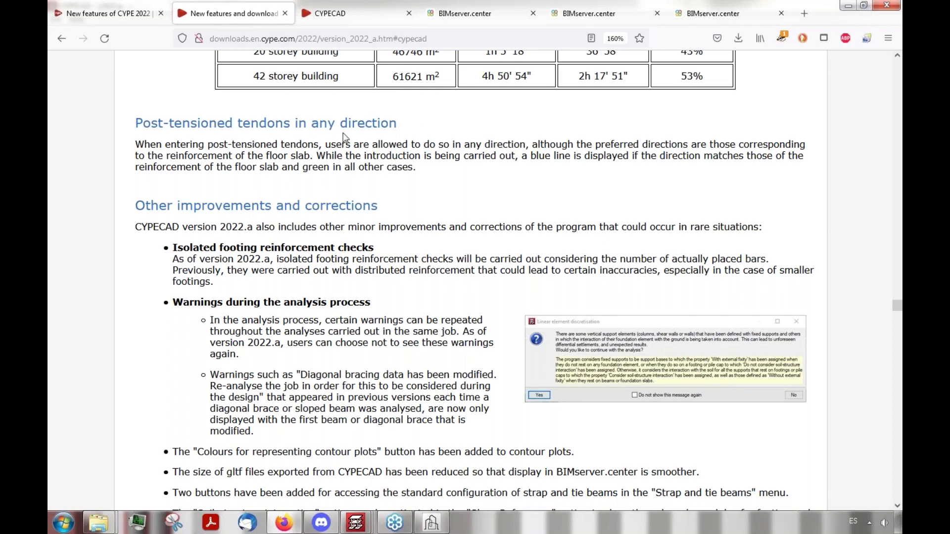
{"action": "scroll", "coordinate": [346, 139], "scroll_direction": "down", "scroll_amount": 2}
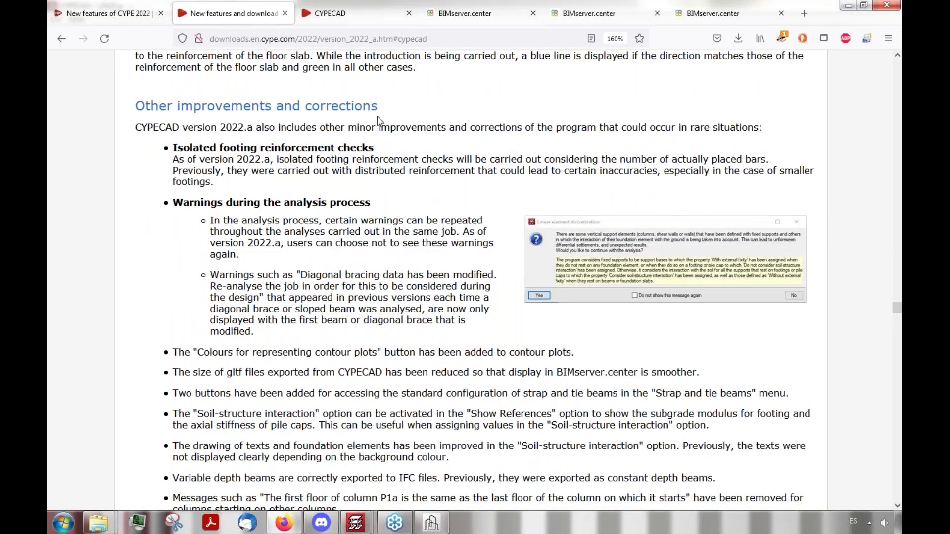
{"action": "scroll", "coordinate": [380, 120], "scroll_direction": "down", "scroll_amount": 2}
{"action": "scroll", "coordinate": [395, 255], "scroll_direction": "up", "scroll_amount": 2}
{"action": "scroll", "coordinate": [396, 257], "scroll_direction": "up", "scroll_amount": 3}
Step: Return to CYPECAD's BIM model import, accept the configuration without the CYPECAD structure file, and keep all floors from Level -1 to Level 9
{"action": "mouse_move", "coordinate": [355, 522]}
{"action": "left_click", "coordinate": [543, 454]}
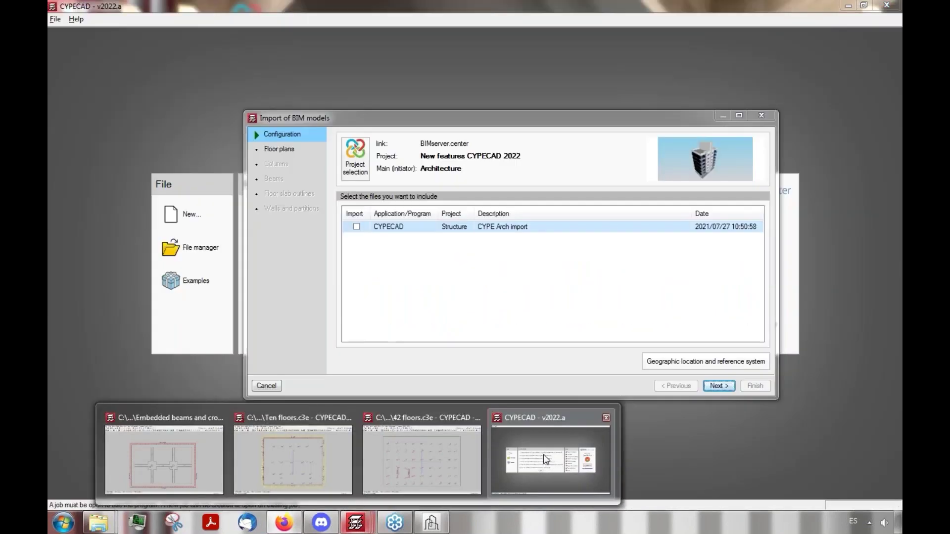
{"action": "left_click_drag", "start_coordinate": [465, 123], "coordinate": [379, 133]}
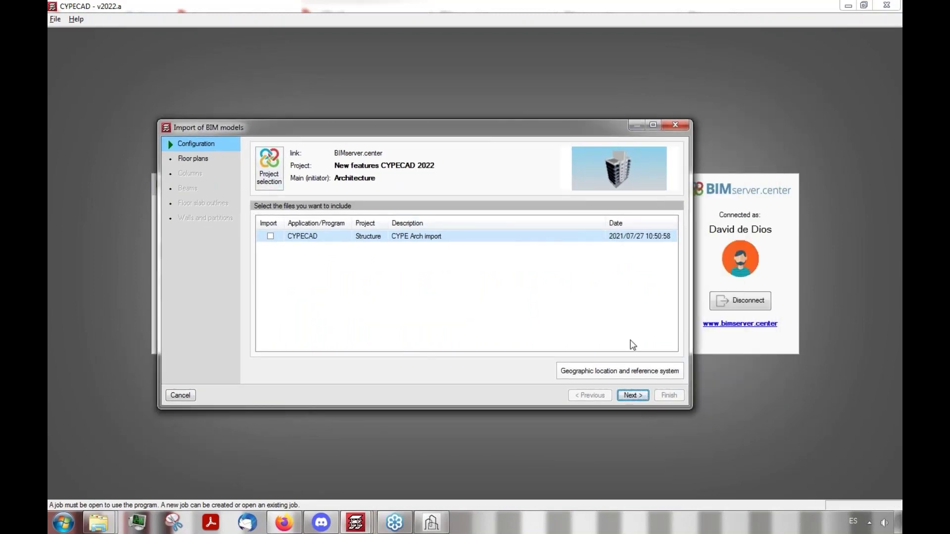
{"action": "left_click", "coordinate": [631, 396]}
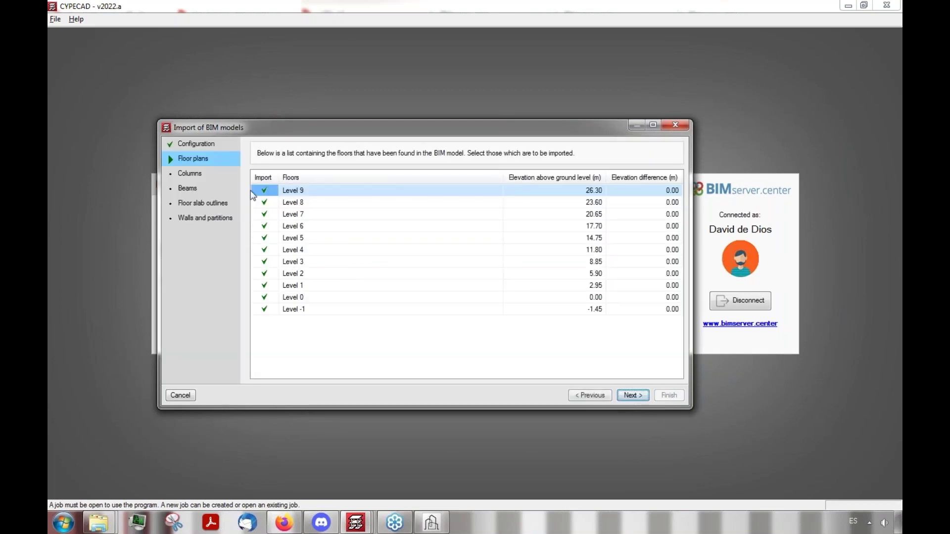
{"action": "left_click", "coordinate": [633, 395]}
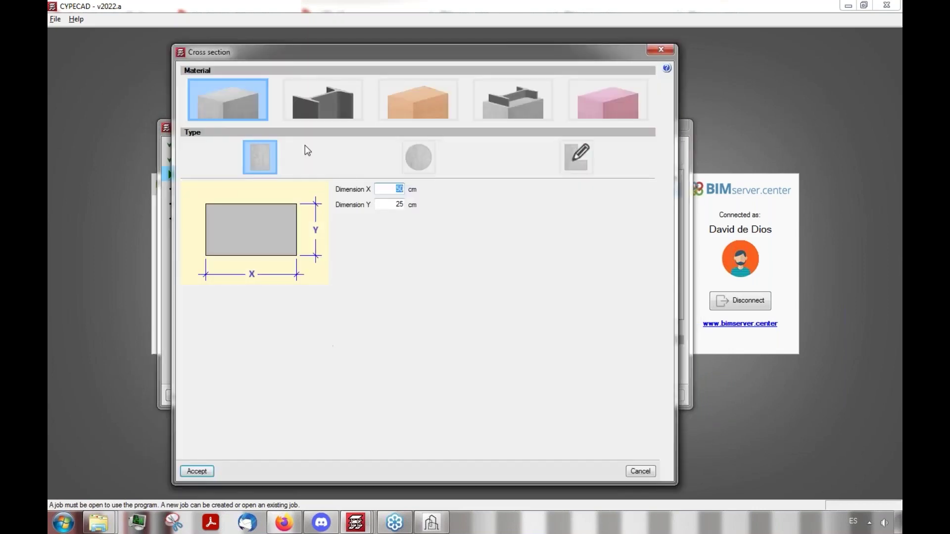
Step: Keep the 50x25 cm columns with external fixity, the B50 beams and the floor slab outlines from the 3D model for import
{"action": "left_click", "coordinate": [659, 51]}
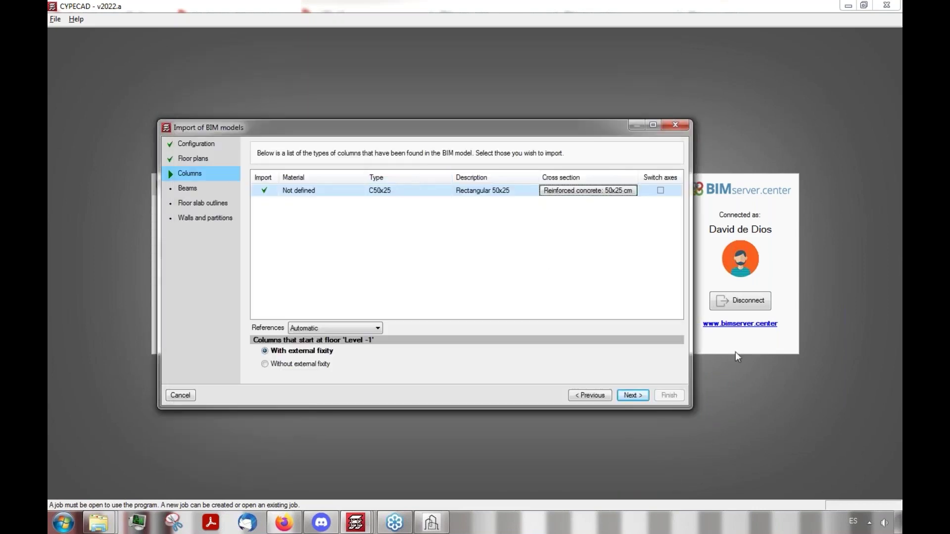
{"action": "left_click", "coordinate": [639, 395]}
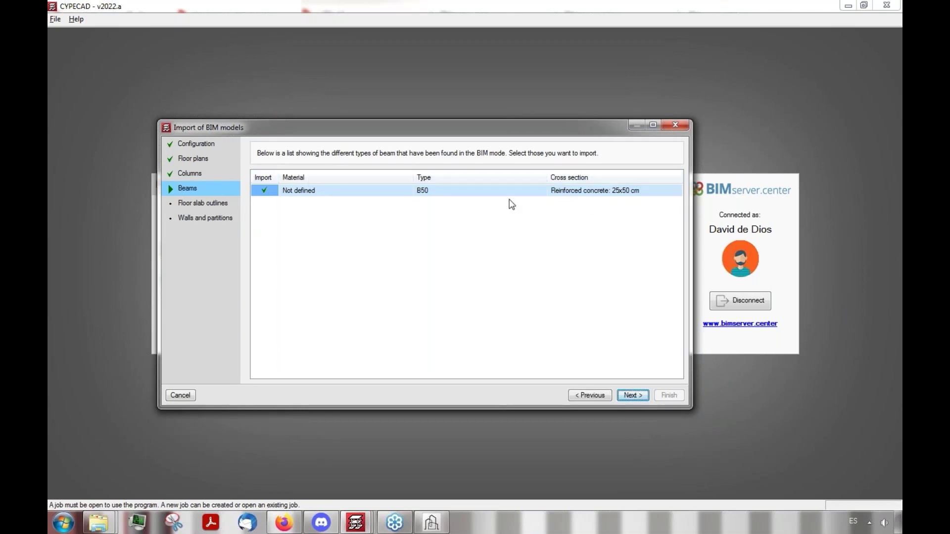
{"action": "left_click", "coordinate": [633, 395]}
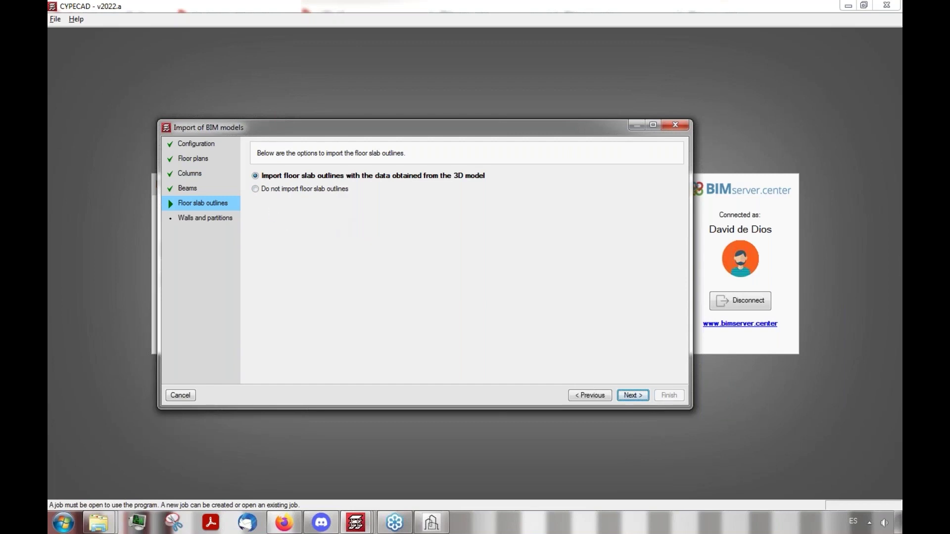
{"action": "left_click", "coordinate": [632, 393]}
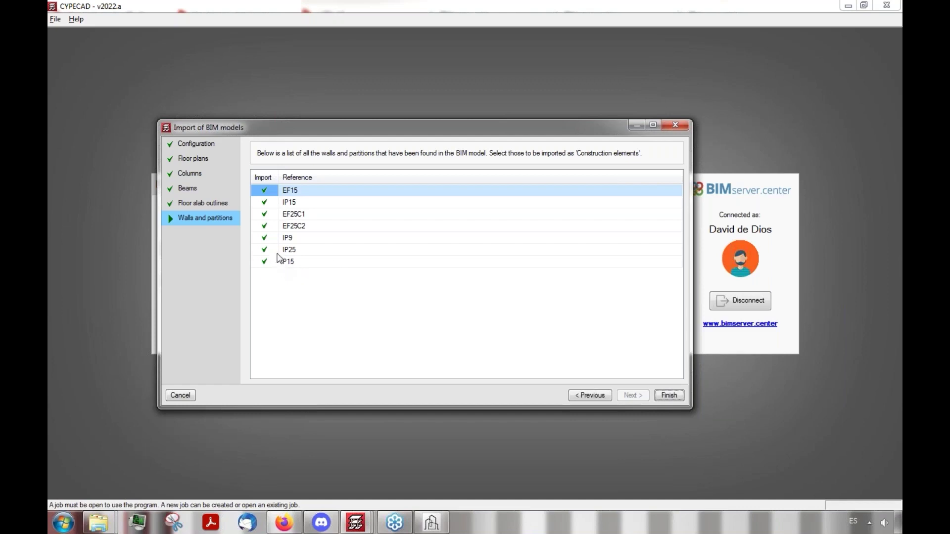
Step: Exclude partitions IP9, P15 and IP15 from the construction elements and finish the BIM import
{"action": "left_click", "coordinate": [275, 238]}
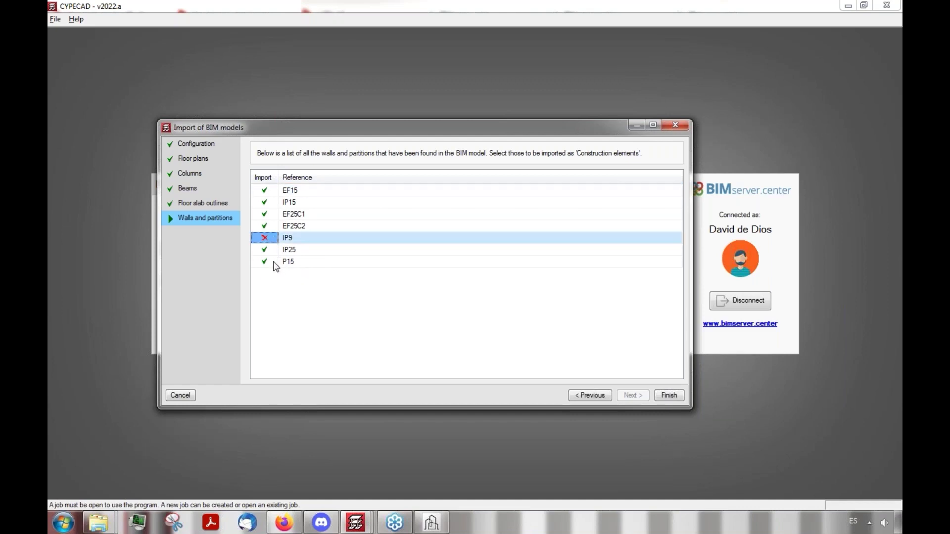
{"action": "left_click", "coordinate": [271, 263]}
{"action": "left_click", "coordinate": [272, 203]}
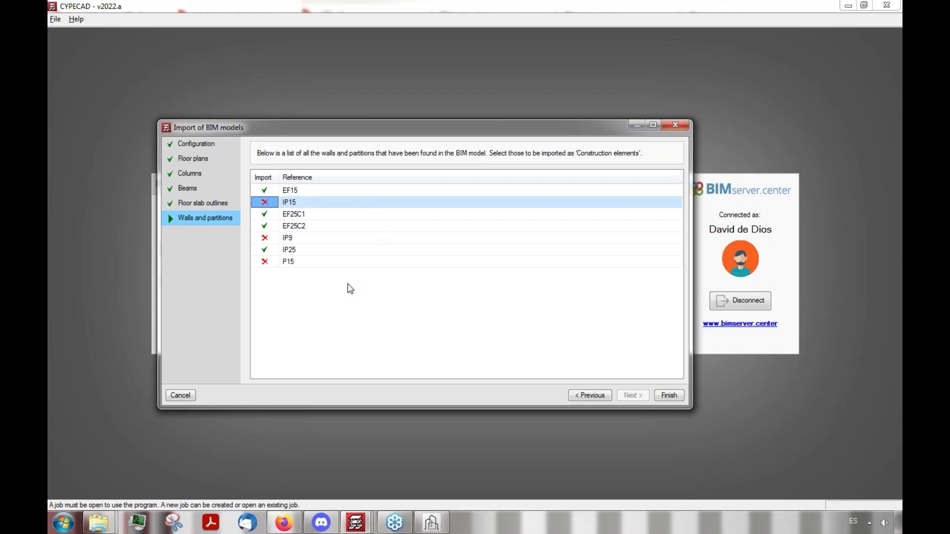
{"action": "left_click", "coordinate": [666, 394]}
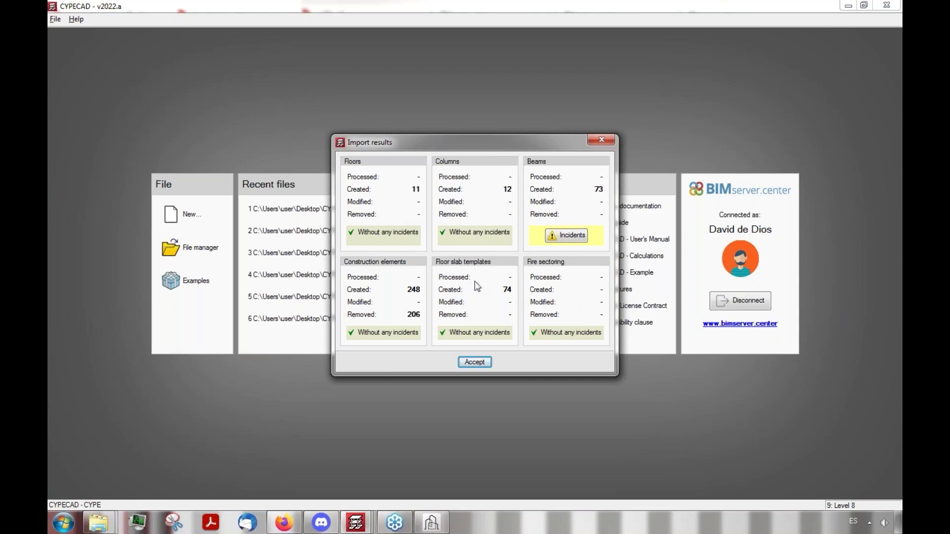
Step: Review the beam incidents report and accept the import results
{"action": "left_click", "coordinate": [569, 235]}
{"action": "left_click_drag", "start_coordinate": [569, 8], "coordinate": [491, 6]}
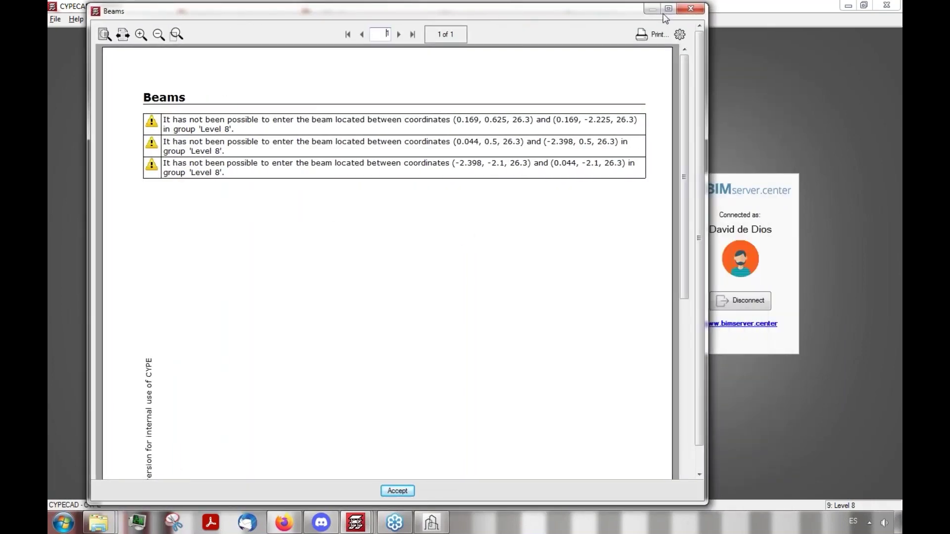
{"action": "left_click", "coordinate": [690, 10]}
{"action": "left_click", "coordinate": [481, 362]}
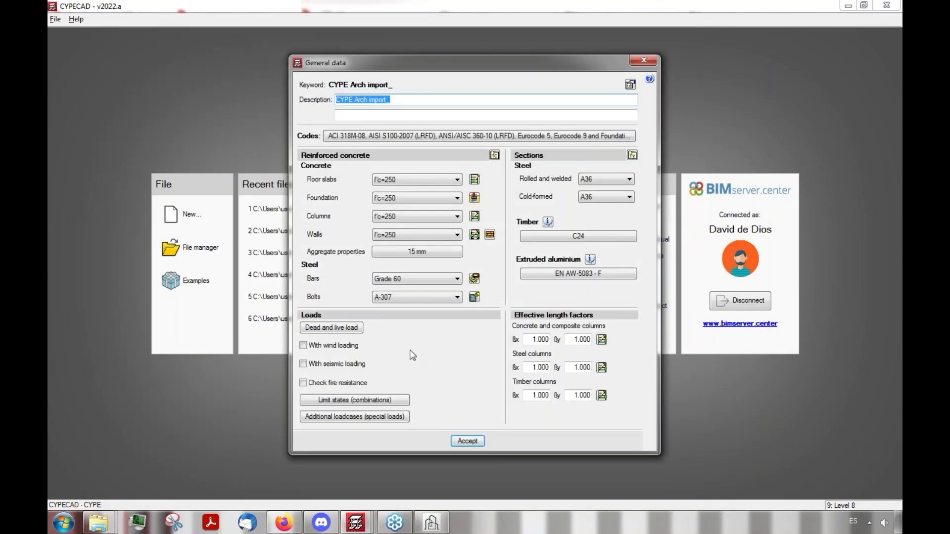
Step: Review the available concrete design codes in the job's general data and accept the code selection with ACI 318M-08 (USA)
{"action": "left_click_drag", "start_coordinate": [471, 60], "coordinate": [479, 63]}
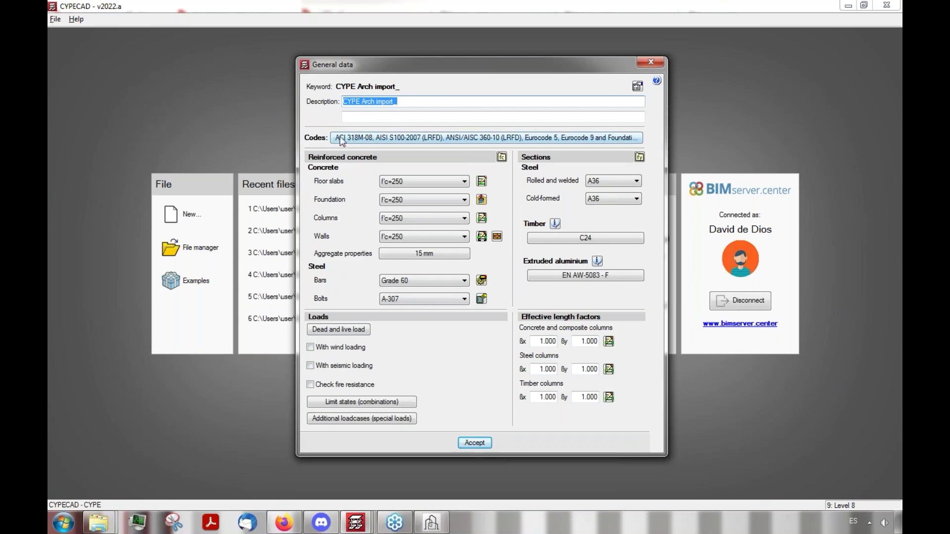
{"action": "left_click", "coordinate": [377, 140]}
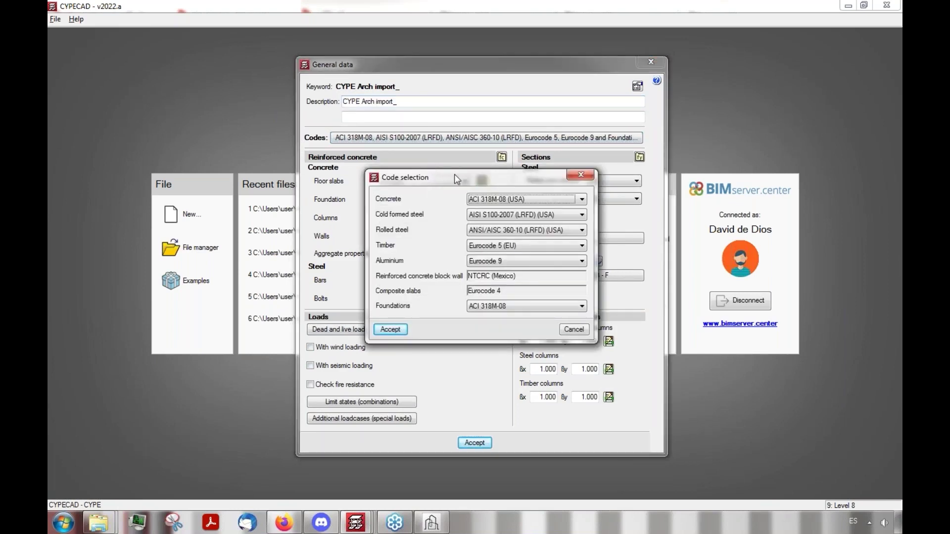
{"action": "left_click", "coordinate": [534, 200]}
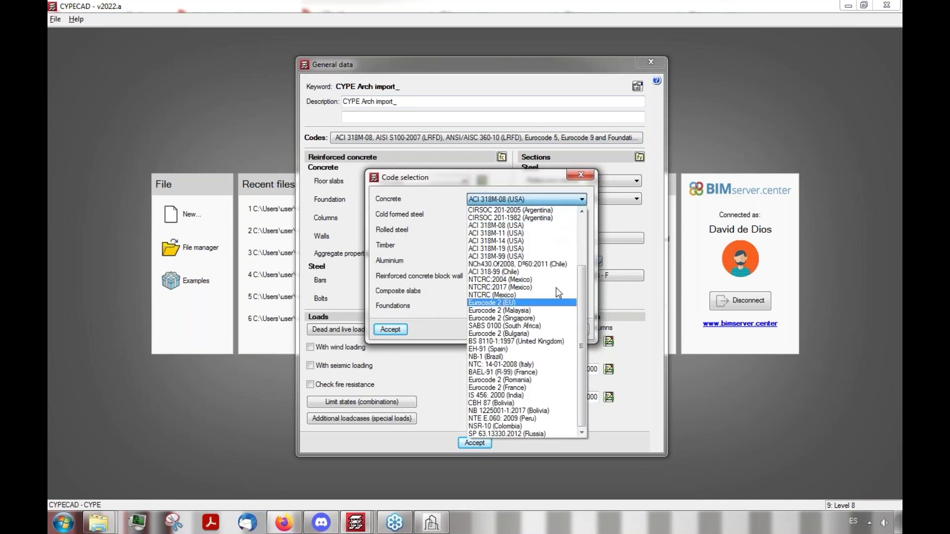
{"action": "scroll", "coordinate": [551, 244], "scroll_direction": "up", "scroll_amount": 3}
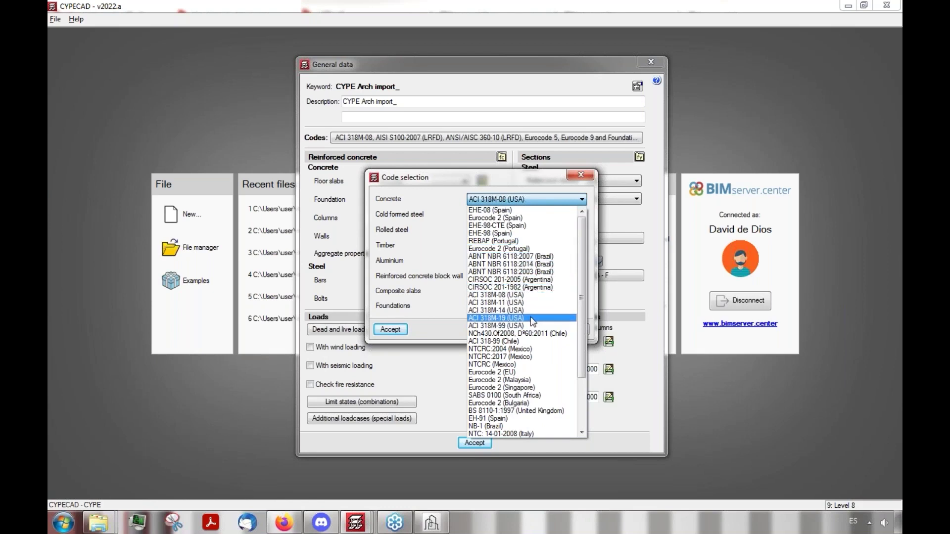
{"action": "scroll", "coordinate": [533, 322], "scroll_direction": "down", "scroll_amount": 3}
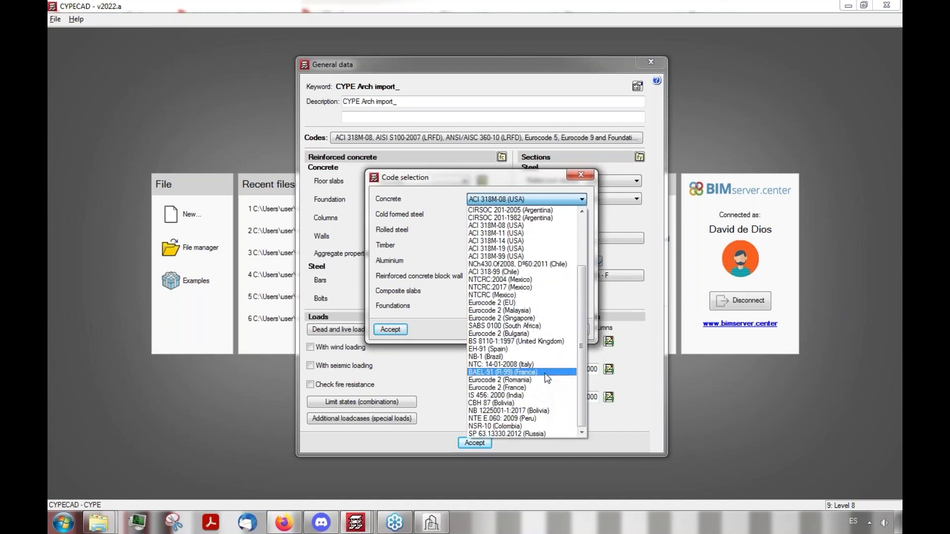
{"action": "scroll", "coordinate": [546, 378], "scroll_direction": "up", "scroll_amount": 3}
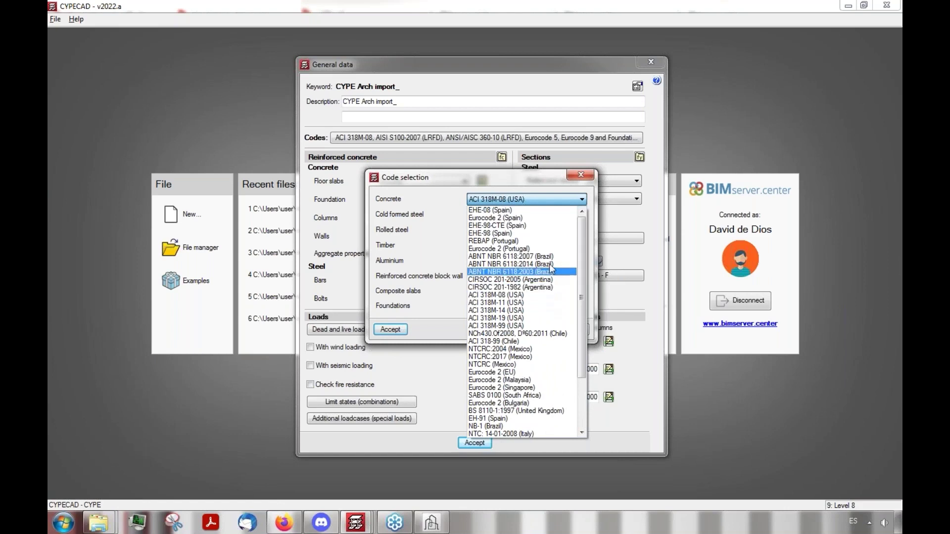
{"action": "left_click", "coordinate": [421, 221]}
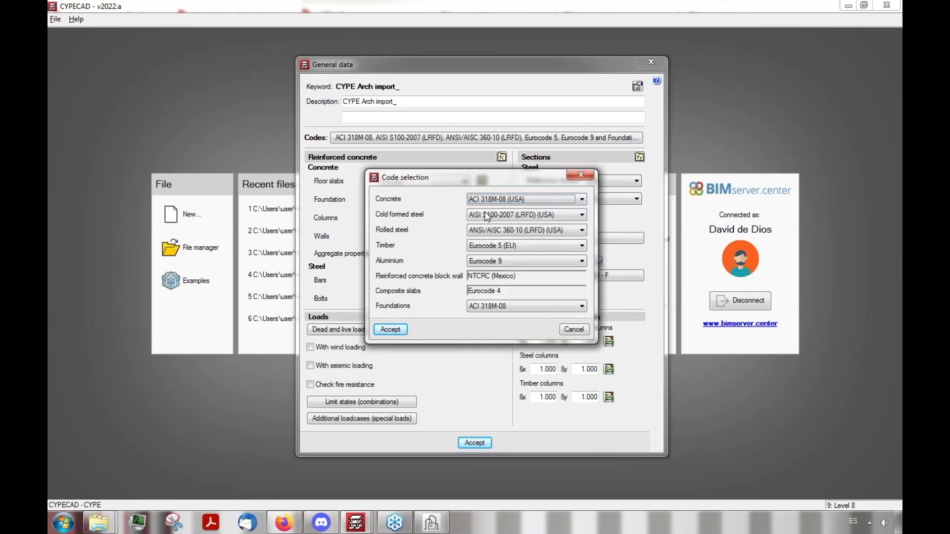
{"action": "left_click", "coordinate": [391, 330]}
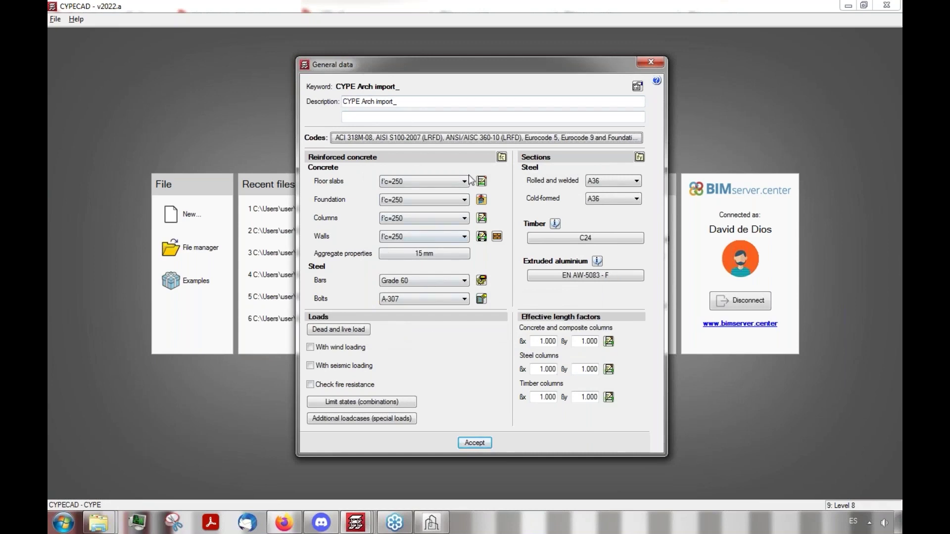
Step: Accept the job's general data and the limit states with ASCE 7 for cold-formed and rolled steel
{"action": "left_click", "coordinate": [462, 441]}
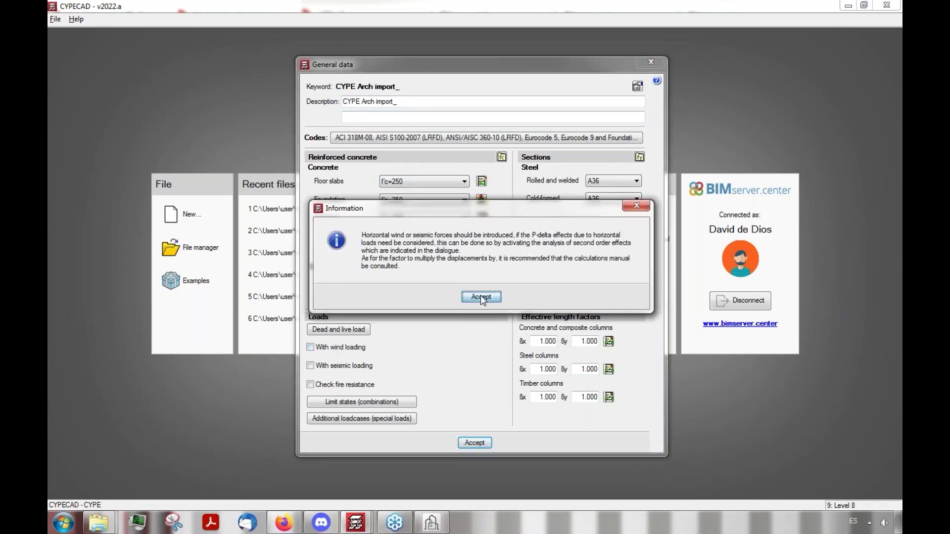
{"action": "left_click", "coordinate": [480, 297]}
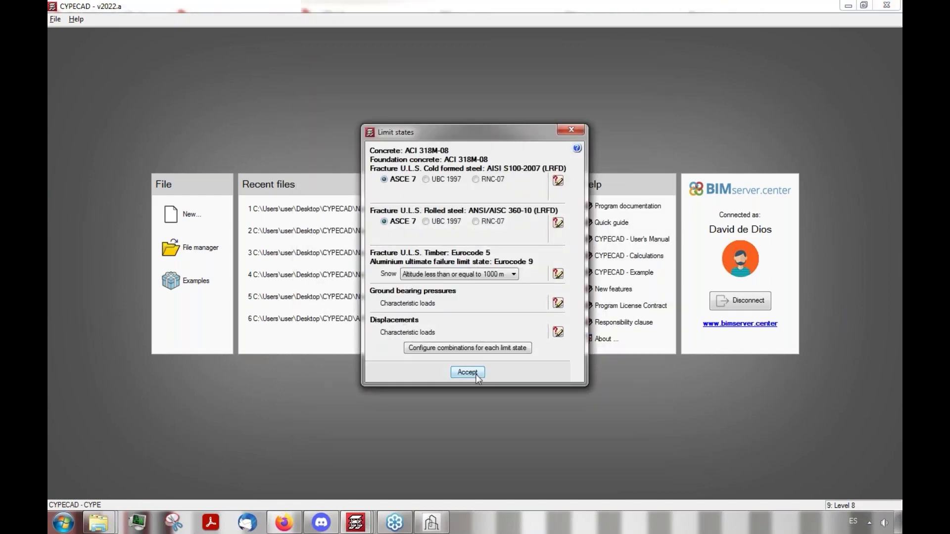
{"action": "left_click", "coordinate": [467, 372]}
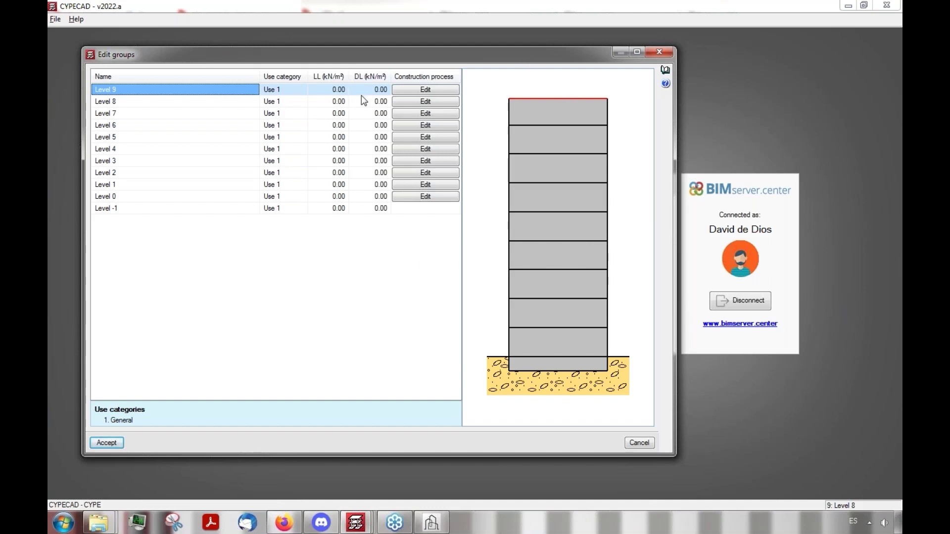
Step: Set the live load of all floor groups, Level 9 to Level -1, to 1 kN/m²
{"action": "left_click", "coordinate": [328, 91]}
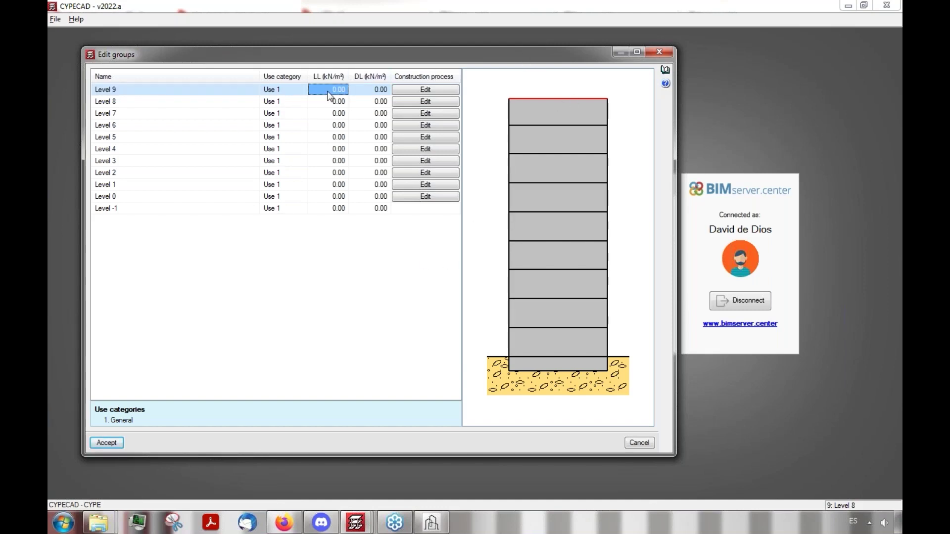
{"action": "type", "text": "1"}
{"action": "left_click_drag", "start_coordinate": [331, 102], "coordinate": [330, 222]}
{"action": "type", "text": "1"}
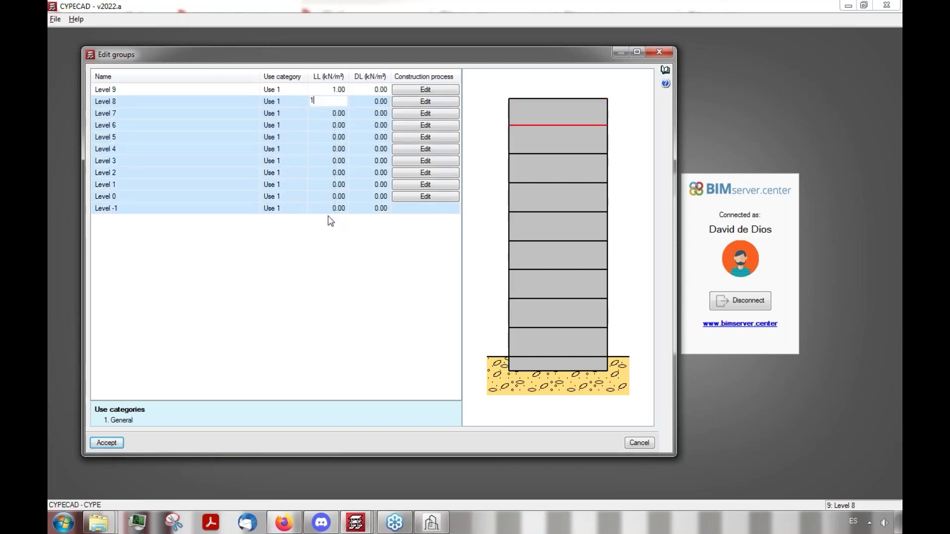
{"action": "left_click", "coordinate": [344, 159]}
Step: Set the dead load of all floor groups, Level 9 to Level -1, to 2 kN/m² and accept the groups
{"action": "left_click", "coordinate": [371, 91]}
{"action": "type", "text": "2"}
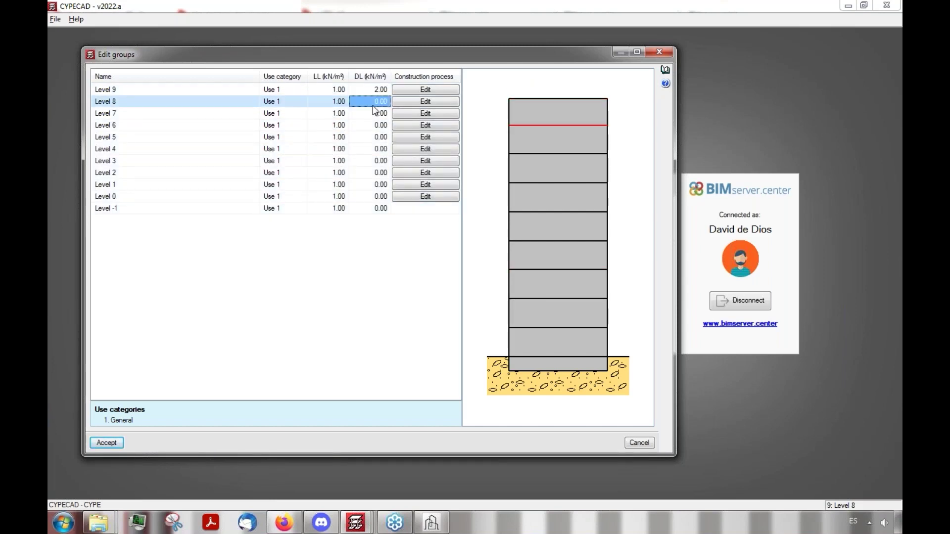
{"action": "left_click_drag", "start_coordinate": [371, 101], "coordinate": [372, 225]}
{"action": "type", "text": "2"}
{"action": "key", "text": "Return"}
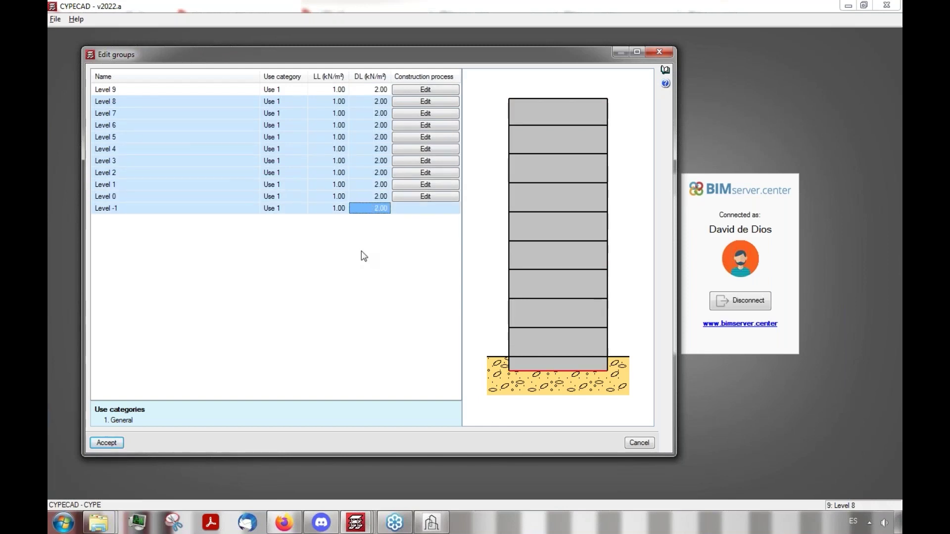
{"action": "left_click", "coordinate": [106, 444]}
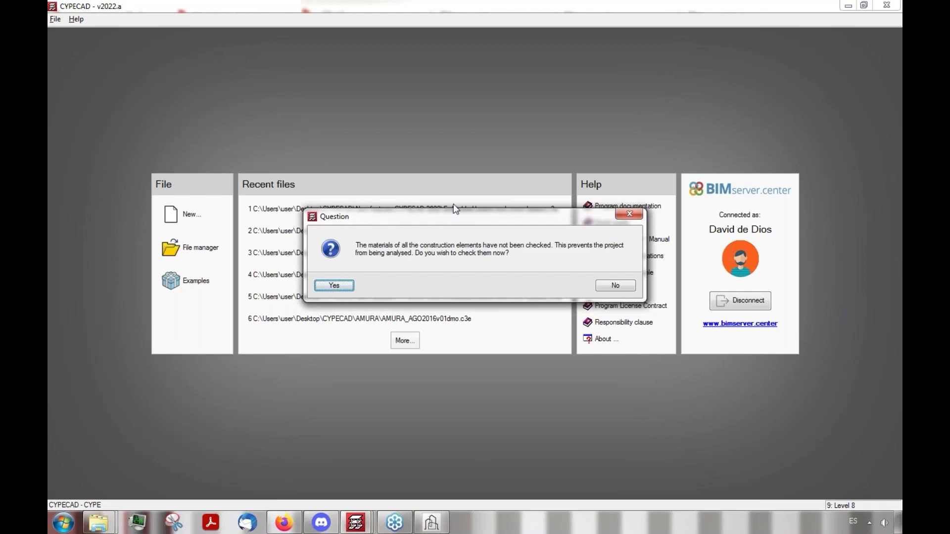
Step: Start checking the masonry materials and define EF15 as a single-leaf external wall, to be covered, in hollow ceramic brick (15cm)
{"action": "left_click", "coordinate": [333, 286]}
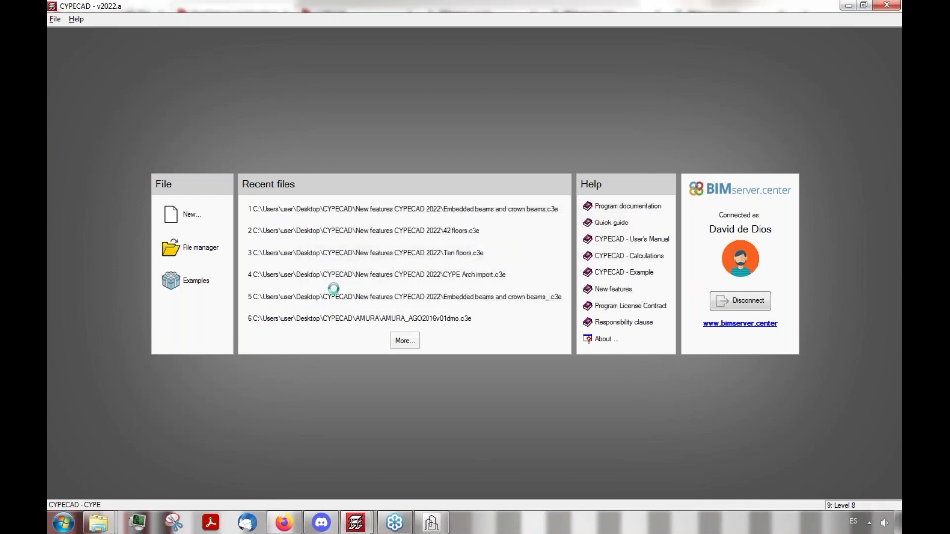
{"action": "left_click_drag", "start_coordinate": [476, 122], "coordinate": [456, 130]}
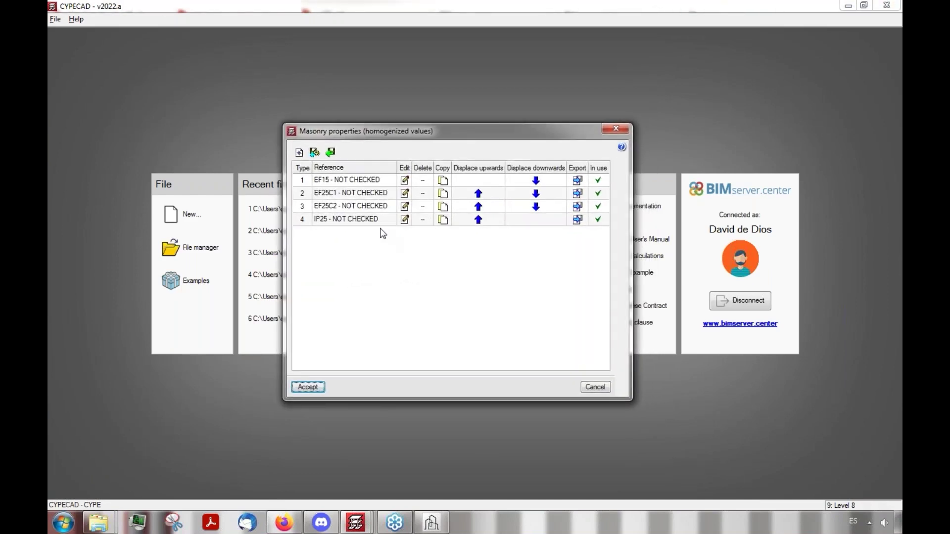
{"action": "left_click", "coordinate": [405, 181]}
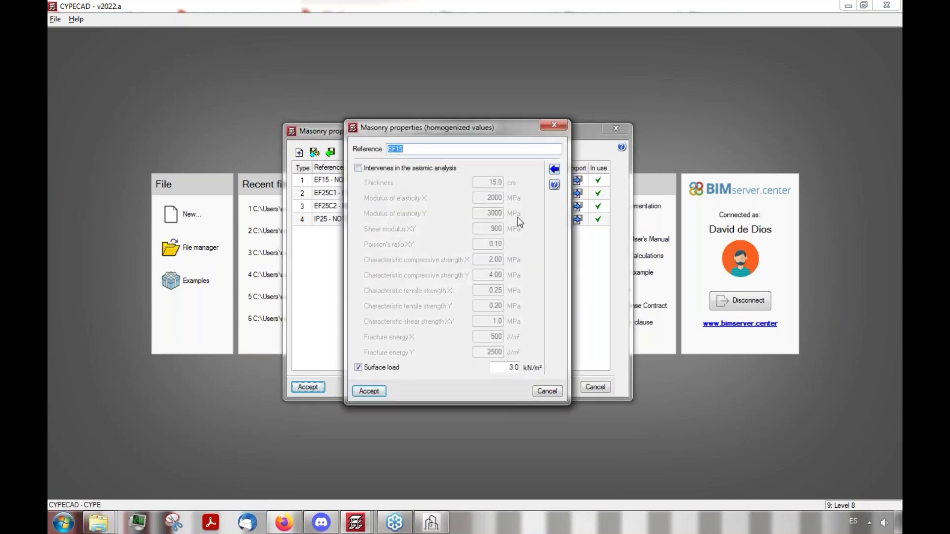
{"action": "left_click", "coordinate": [554, 169]}
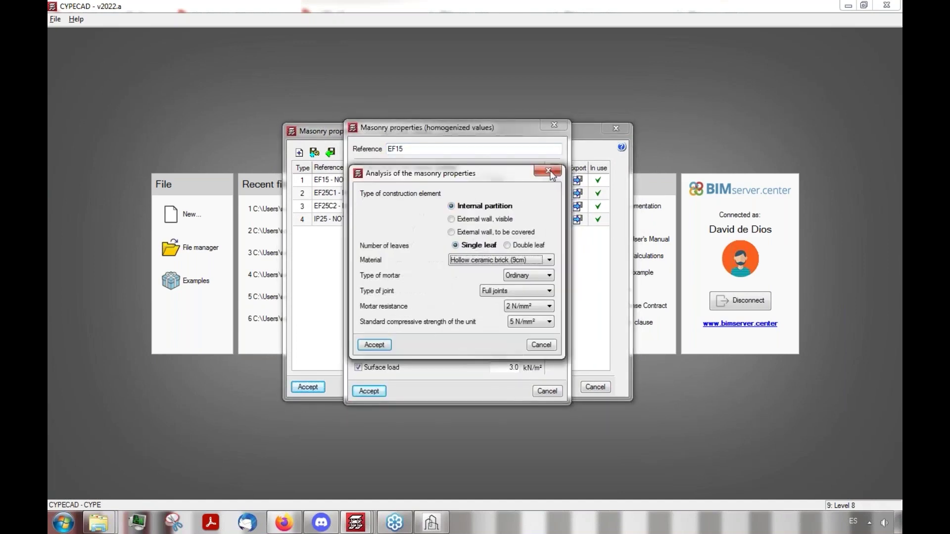
{"action": "left_click_drag", "start_coordinate": [491, 174], "coordinate": [486, 170]}
{"action": "left_click", "coordinate": [534, 257]}
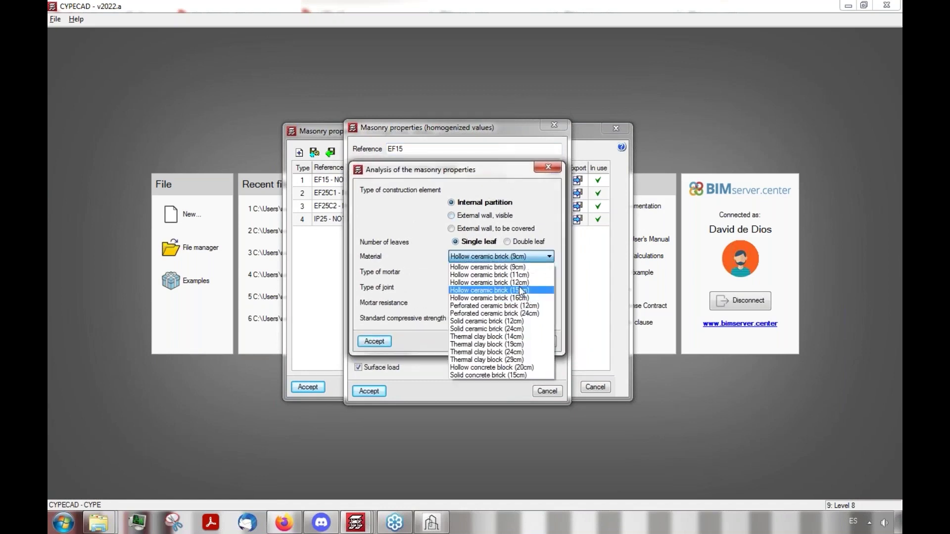
{"action": "left_click", "coordinate": [499, 277]}
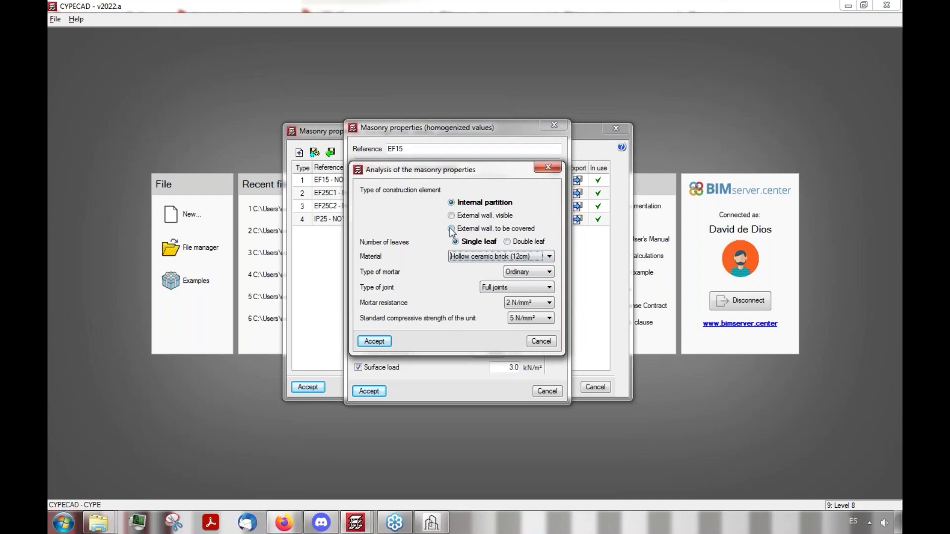
{"action": "left_click", "coordinate": [451, 228]}
{"action": "left_click", "coordinate": [517, 257]}
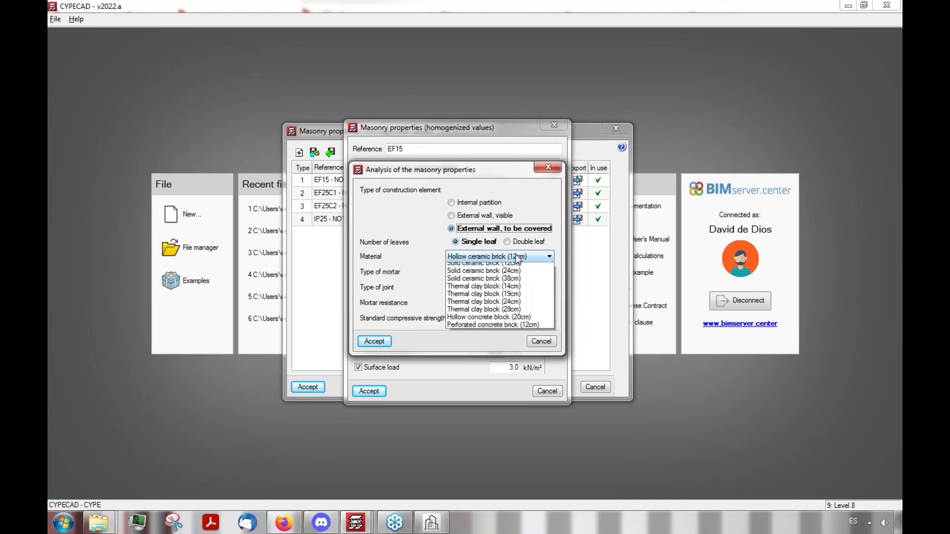
{"action": "scroll", "coordinate": [495, 277], "scroll_direction": "up", "scroll_amount": 3}
{"action": "left_click", "coordinate": [455, 278]}
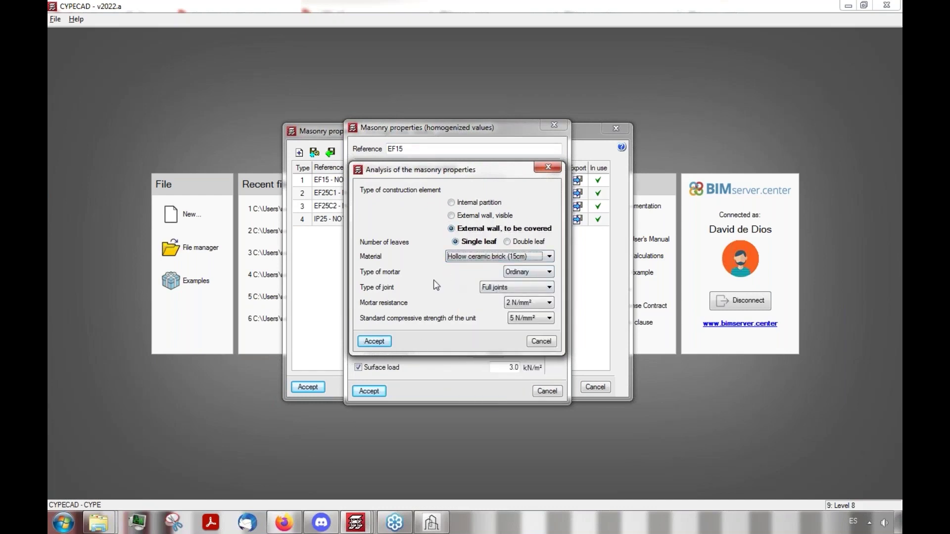
{"action": "left_click", "coordinate": [375, 341]}
{"action": "left_click", "coordinate": [369, 391]}
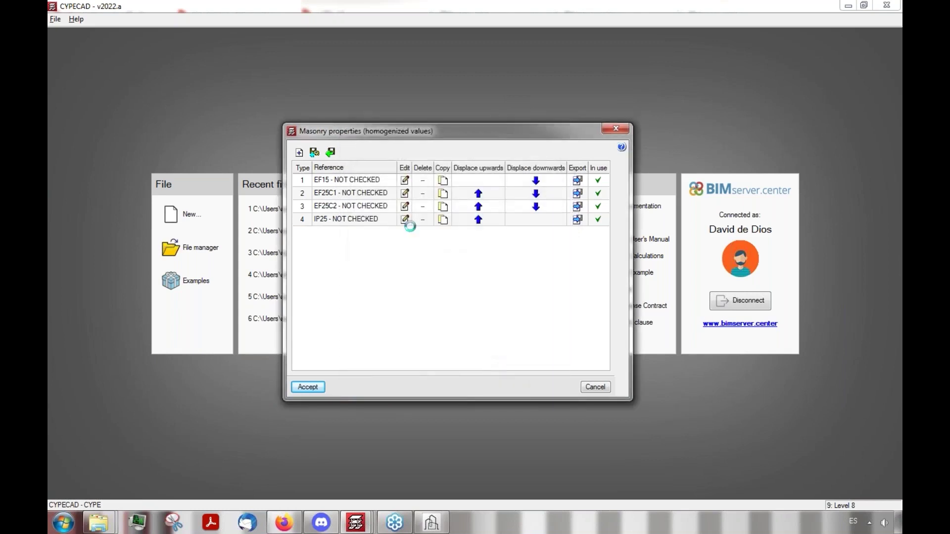
Step: Define the EF25C1 masonry as a double-leaf, visible external wall in perforated ceramic brick (12+12cm)
{"action": "left_click", "coordinate": [405, 193]}
{"action": "left_click", "coordinate": [555, 170]}
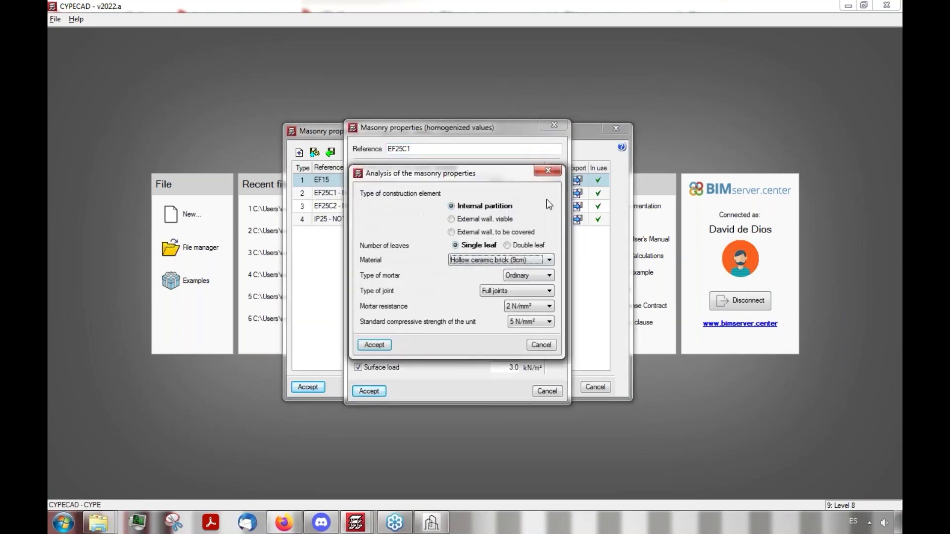
{"action": "left_click", "coordinate": [505, 245]}
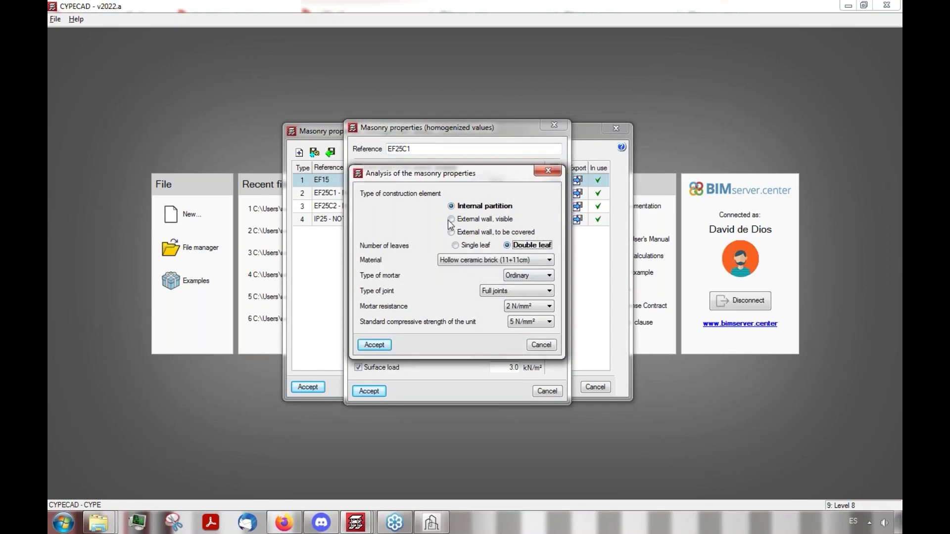
{"action": "left_click", "coordinate": [462, 221]}
{"action": "left_click", "coordinate": [518, 260]}
{"action": "left_click", "coordinate": [518, 260]}
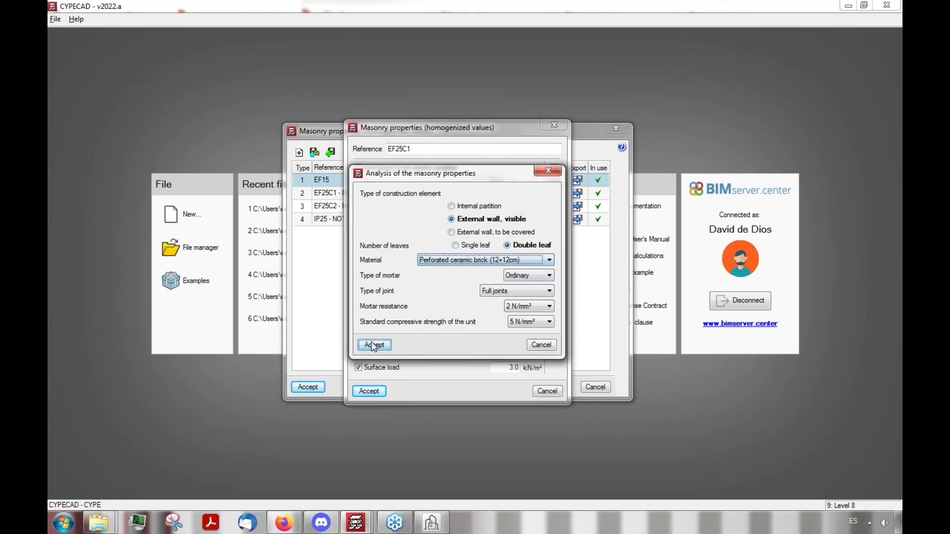
{"action": "left_click", "coordinate": [372, 342]}
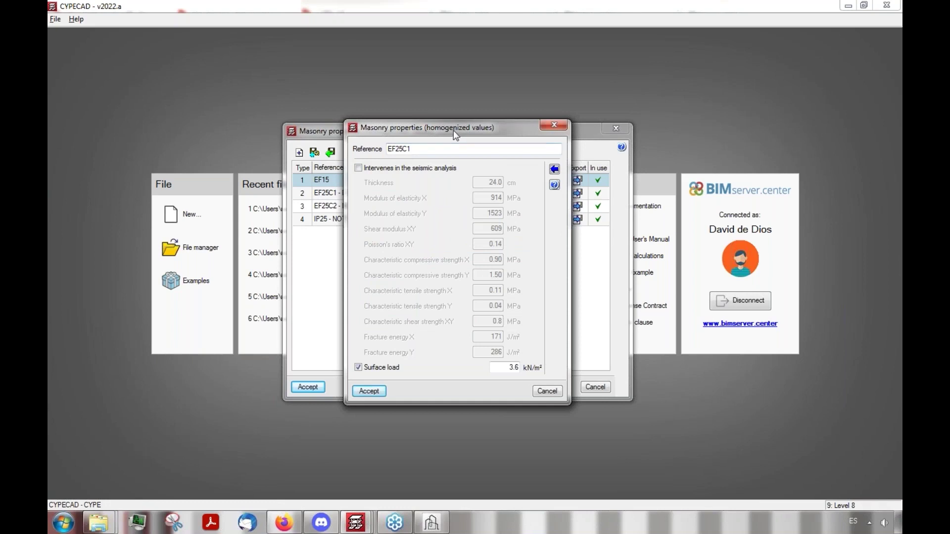
{"action": "left_click", "coordinate": [375, 391]}
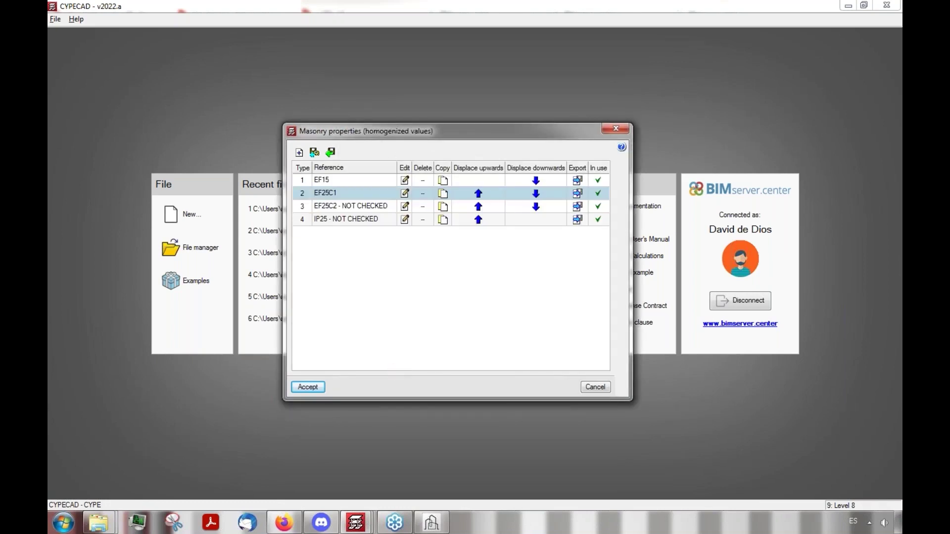
Step: Define the EF25C2 masonry as a double-leaf external wall, to be covered
{"action": "left_click", "coordinate": [405, 206]}
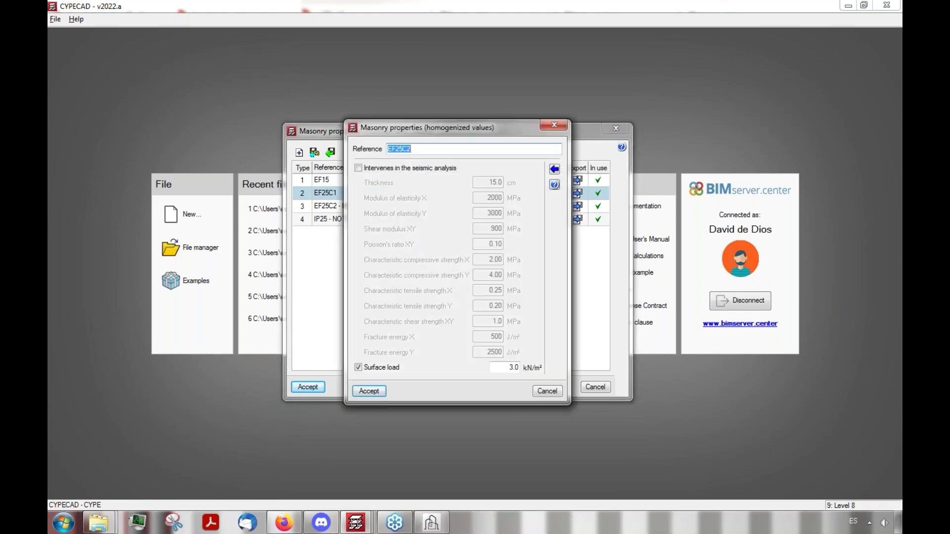
{"action": "left_click", "coordinate": [554, 170]}
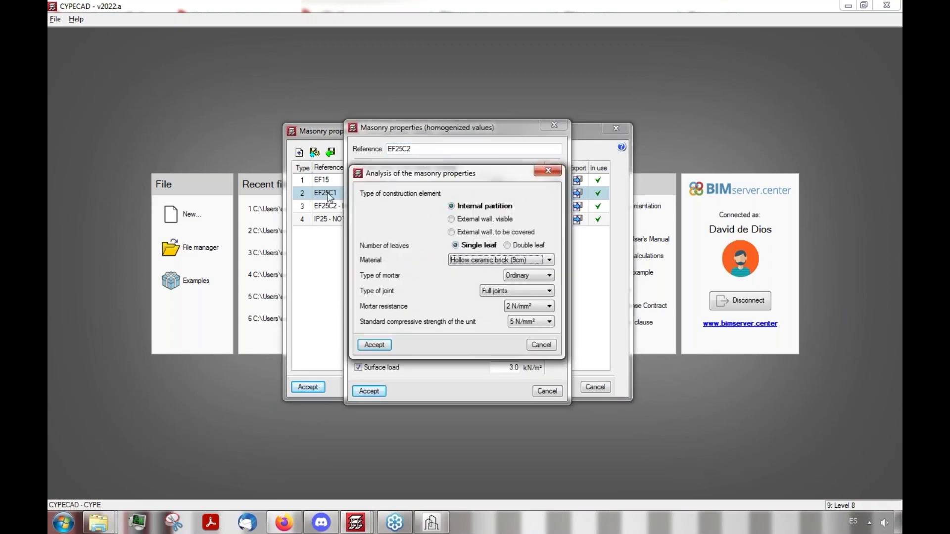
{"action": "left_click", "coordinate": [507, 246]}
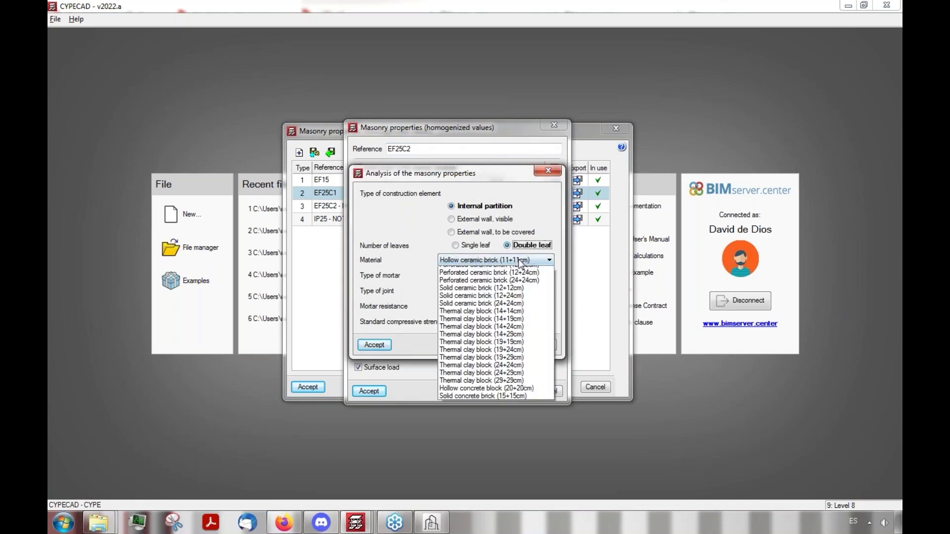
{"action": "left_click", "coordinate": [450, 232]}
{"action": "left_click", "coordinate": [374, 345]}
{"action": "left_click", "coordinate": [369, 391]}
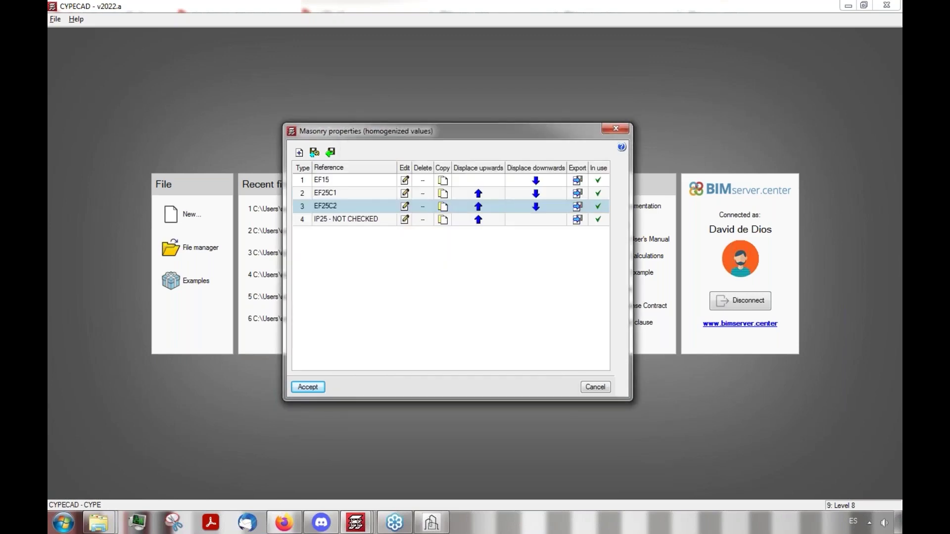
Step: Define the IP25 masonry as a double-leaf external wall, to be covered, in hollow ceramic brick (11+11cm), and accept the masonry list
{"action": "left_click", "coordinate": [405, 220]}
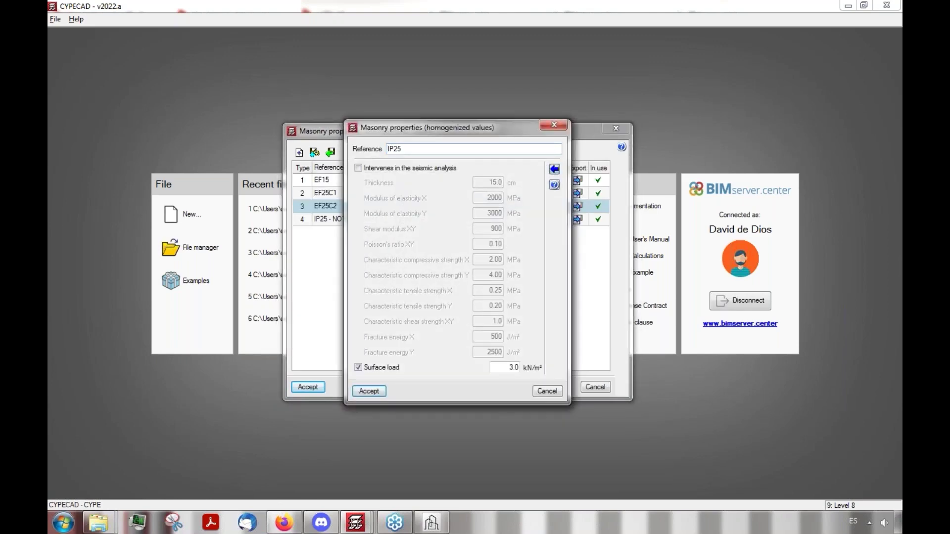
{"action": "left_click", "coordinate": [554, 169]}
{"action": "left_click", "coordinate": [470, 233]}
{"action": "left_click", "coordinate": [548, 260]}
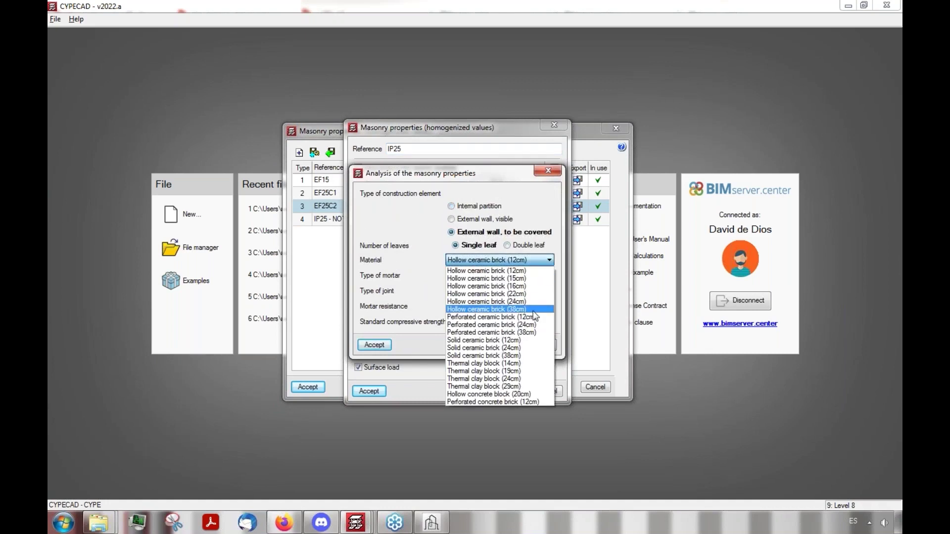
{"action": "left_click", "coordinate": [511, 246]}
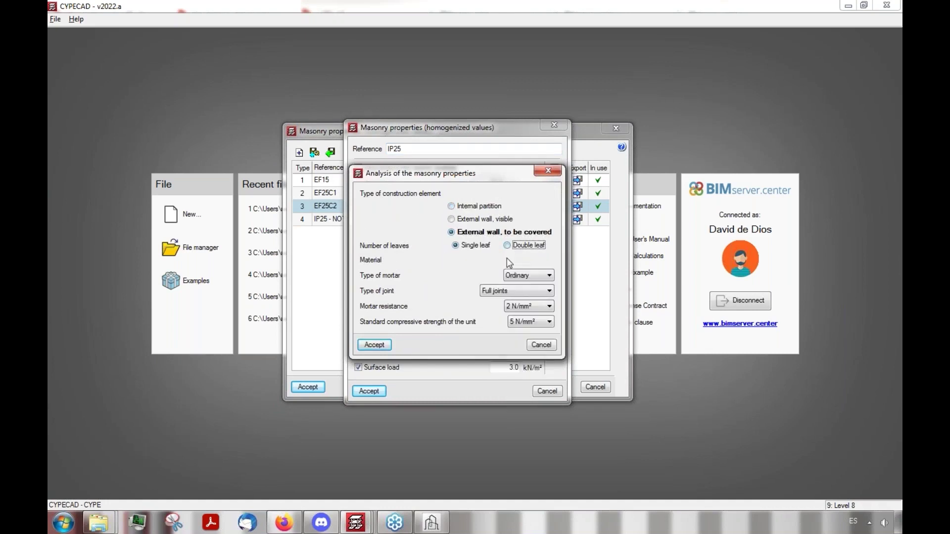
{"action": "left_click", "coordinate": [506, 261]}
{"action": "left_click", "coordinate": [529, 279]}
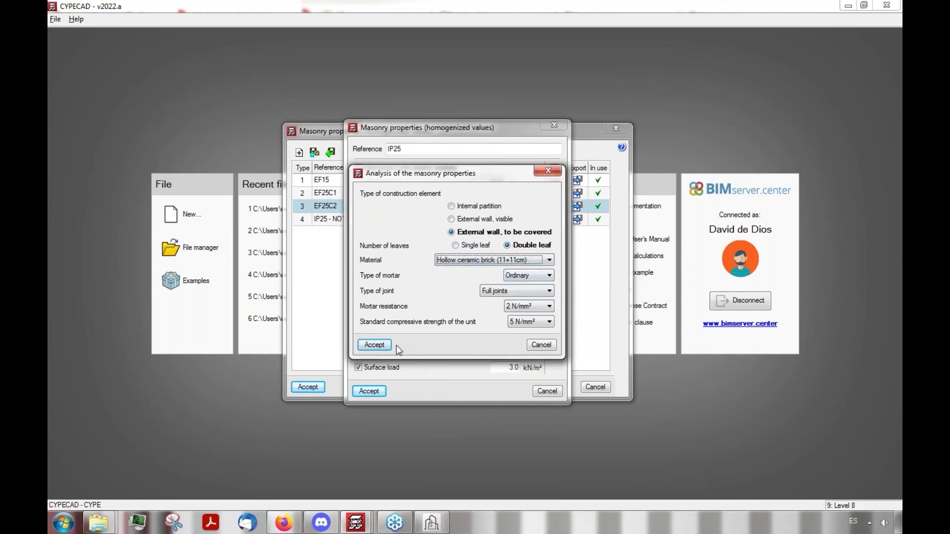
{"action": "left_click", "coordinate": [373, 344]}
{"action": "left_click", "coordinate": [369, 391]}
{"action": "left_click", "coordinate": [420, 221]}
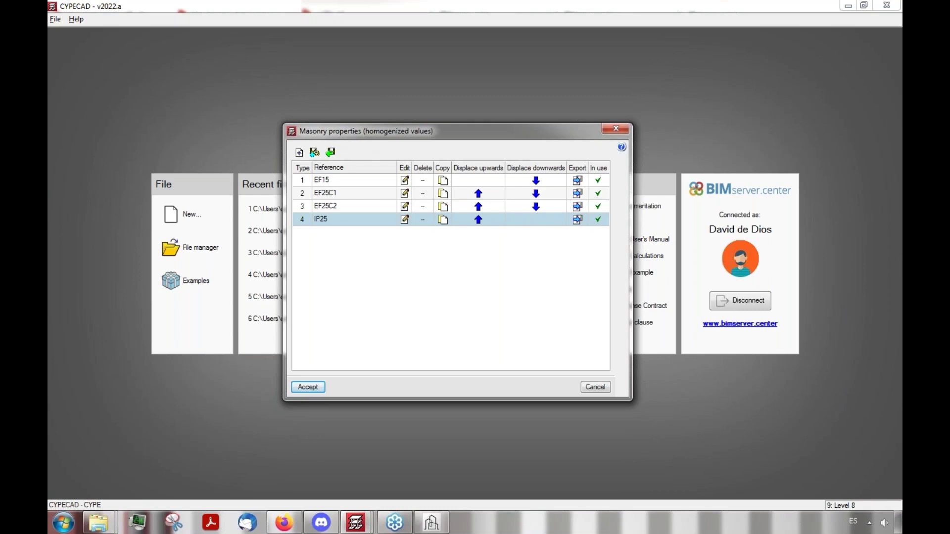
{"action": "left_click", "coordinate": [303, 387]}
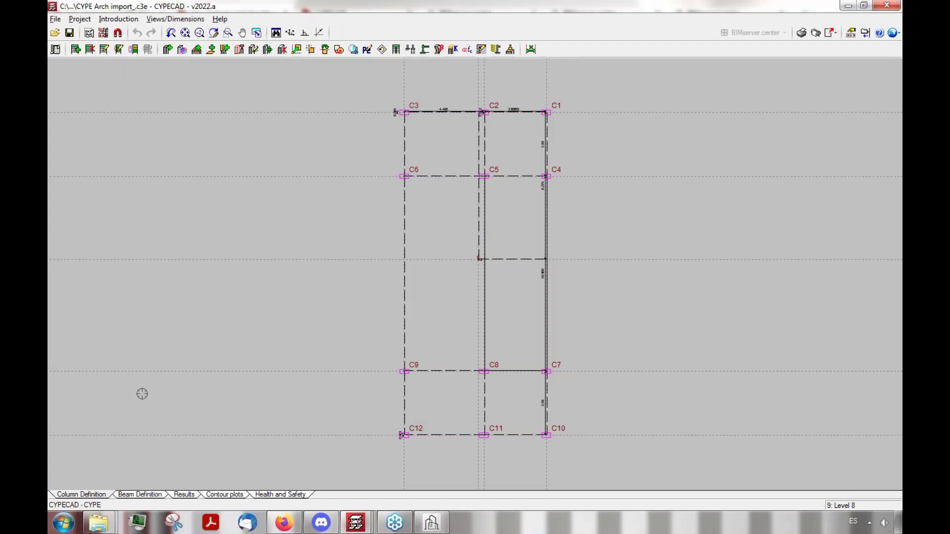
Step: Show the beam definition of the imported job and go up one floor group to the Level 1 plan
{"action": "left_click", "coordinate": [139, 496]}
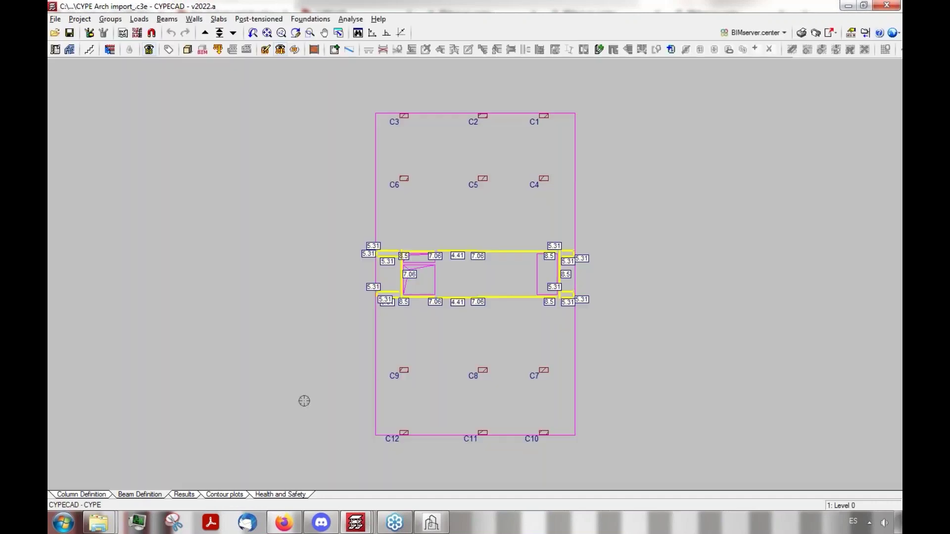
{"action": "scroll", "coordinate": [518, 271], "scroll_direction": "up", "scroll_amount": 1}
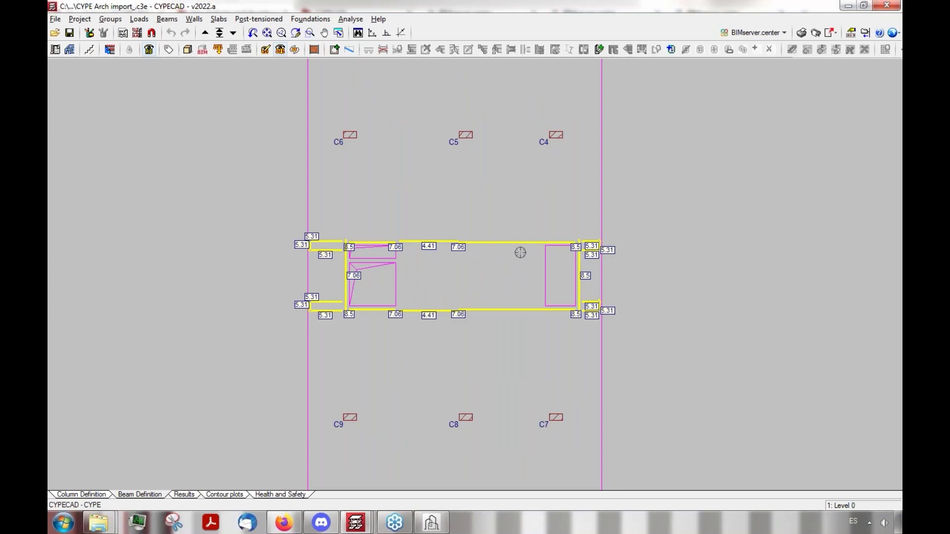
{"action": "left_click", "coordinate": [205, 34]}
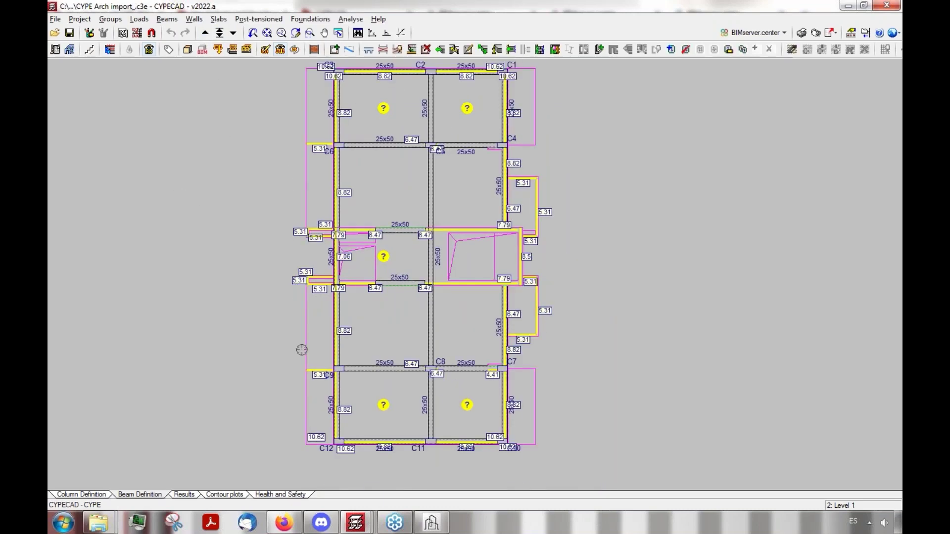
Step: Examine the imported beams, columns, wall loads and undefined slab panels across the Level 1 plan
{"action": "scroll", "coordinate": [514, 395], "scroll_direction": "up", "scroll_amount": 2}
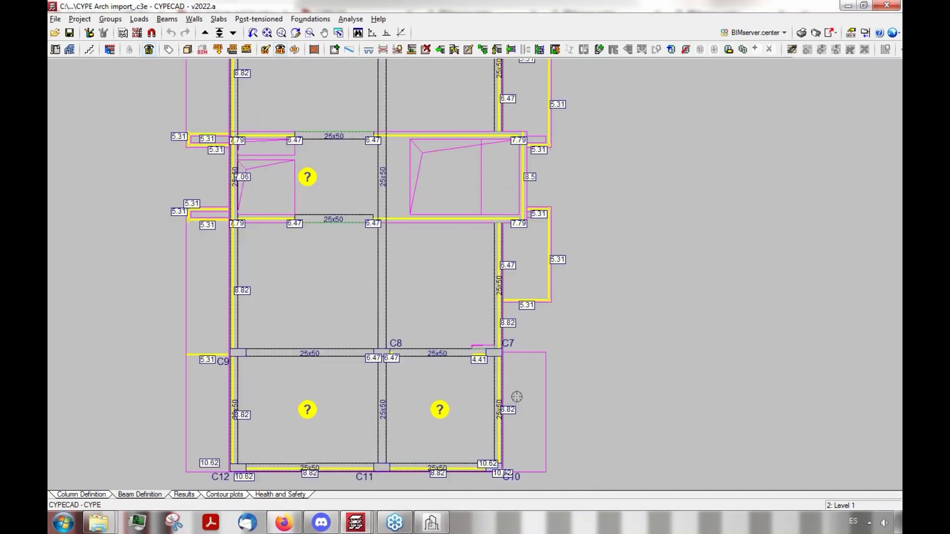
{"action": "scroll", "coordinate": [272, 371], "scroll_direction": "up", "scroll_amount": 3}
{"action": "scroll", "coordinate": [390, 415], "scroll_direction": "up", "scroll_amount": 5}
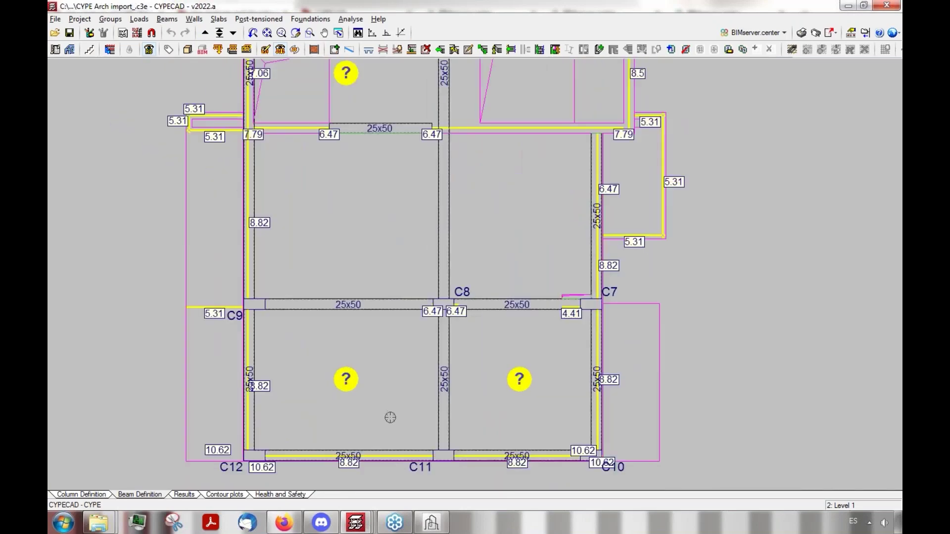
{"action": "scroll", "coordinate": [308, 401], "scroll_direction": "down", "scroll_amount": 5}
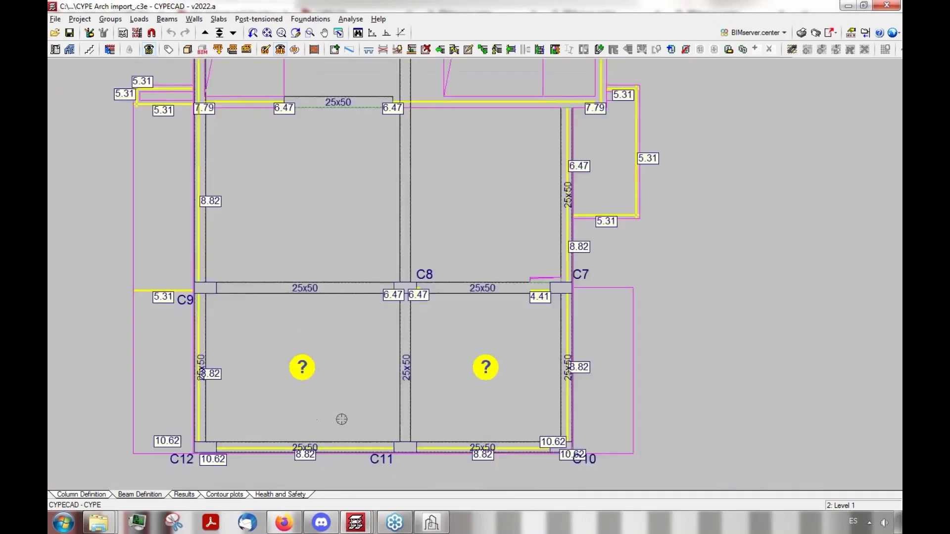
{"action": "scroll", "coordinate": [327, 341], "scroll_direction": "down", "scroll_amount": 2}
{"action": "scroll", "coordinate": [326, 245], "scroll_direction": "up", "scroll_amount": 3}
{"action": "scroll", "coordinate": [347, 332], "scroll_direction": "down", "scroll_amount": 1}
{"action": "scroll", "coordinate": [347, 336], "scroll_direction": "down", "scroll_amount": 1}
{"action": "scroll", "coordinate": [329, 121], "scroll_direction": "up", "scroll_amount": 3}
{"action": "scroll", "coordinate": [341, 198], "scroll_direction": "down", "scroll_amount": 3}
{"action": "scroll", "coordinate": [287, 73], "scroll_direction": "up", "scroll_amount": 4}
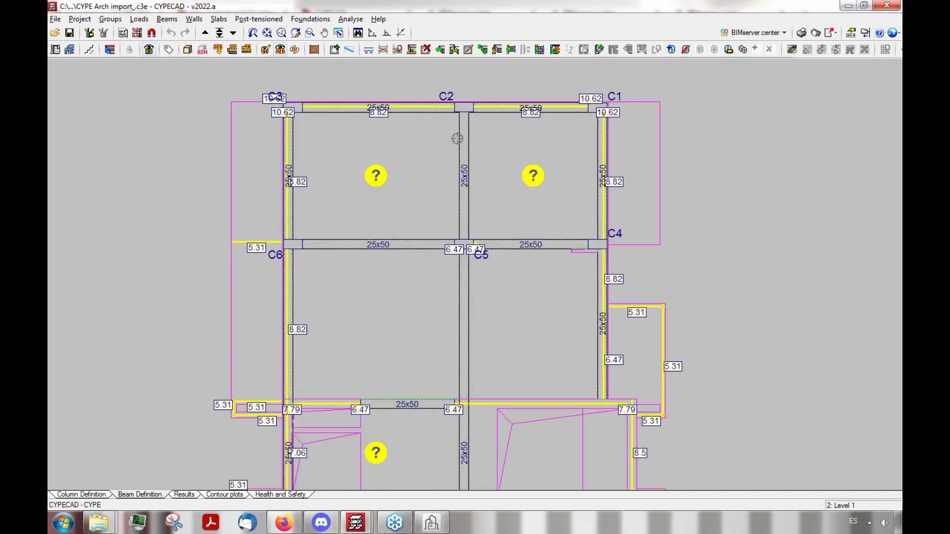
{"action": "scroll", "coordinate": [469, 169], "scroll_direction": "down", "scroll_amount": 3}
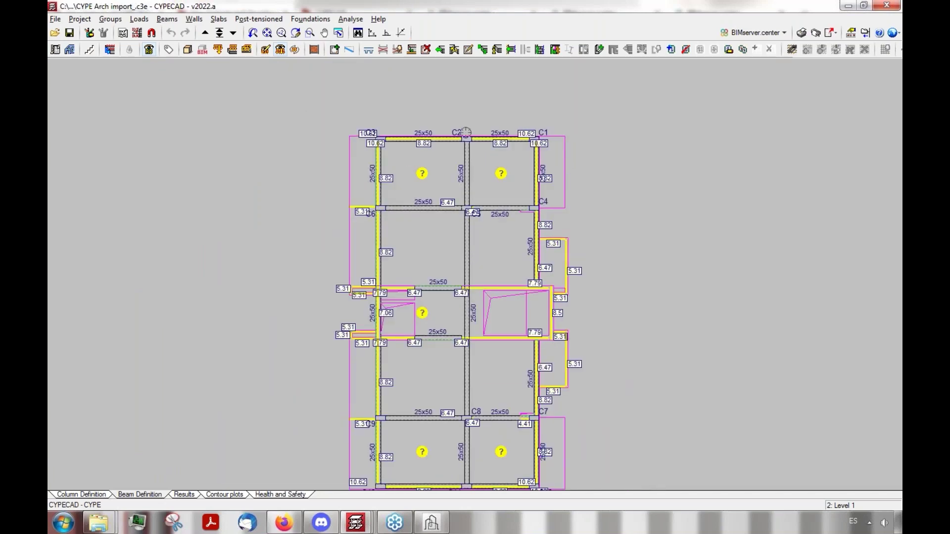
Step: Inspect the whole building in the 3D view from several sides and return to the floor plan
{"action": "left_click", "coordinate": [187, 49]}
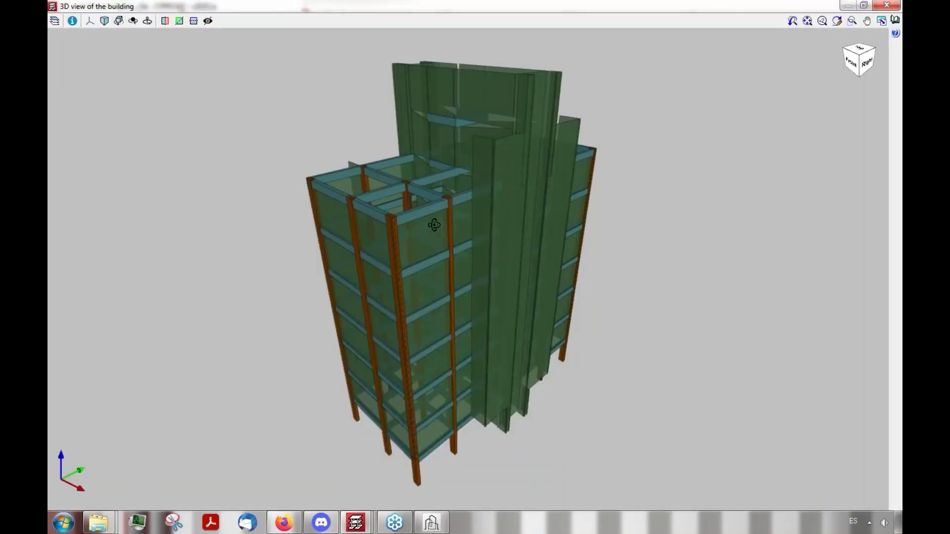
{"action": "left_click_drag", "start_coordinate": [434, 225], "coordinate": [618, 285]}
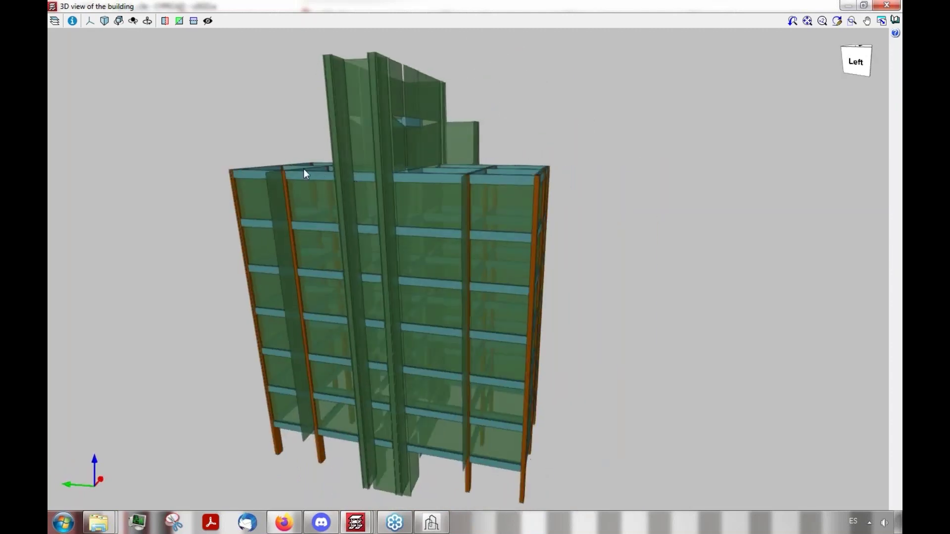
{"action": "left_click_drag", "start_coordinate": [299, 198], "coordinate": [325, 79]}
{"action": "left_click_drag", "start_coordinate": [395, 169], "coordinate": [435, 75]}
{"action": "left_click", "coordinate": [886, 5]}
{"action": "scroll", "coordinate": [500, 142], "scroll_direction": "up", "scroll_amount": 1}
{"action": "scroll", "coordinate": [441, 288], "scroll_direction": "up", "scroll_amount": 1}
{"action": "scroll", "coordinate": [440, 288], "scroll_direction": "down", "scroll_amount": 2}
{"action": "scroll", "coordinate": [332, 210], "scroll_direction": "up", "scroll_amount": 4}
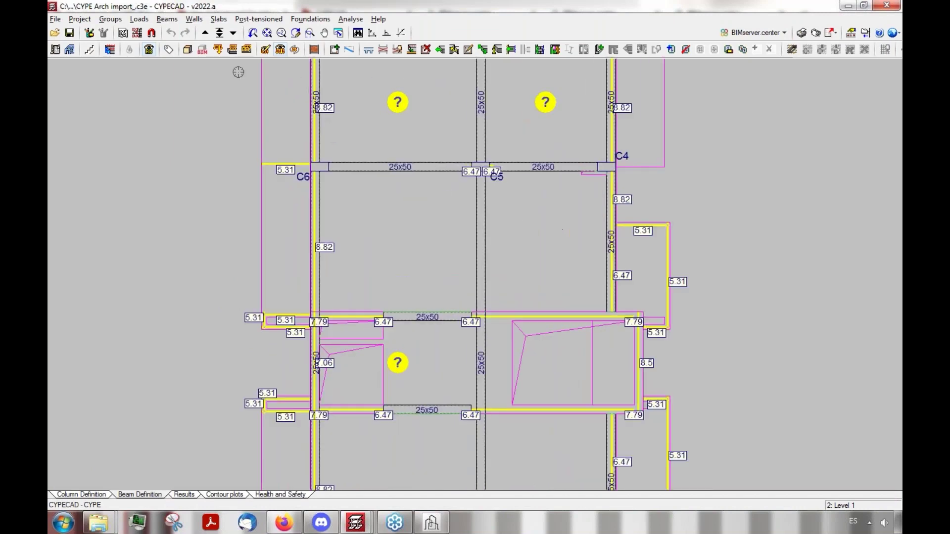
Step: Define a 15 cm deep flat slab with reinforcement parallel to a beam in the panel between columns C3, C2, C5 and C6
{"action": "left_click", "coordinate": [218, 19]}
{"action": "left_click", "coordinate": [240, 34]}
{"action": "left_click", "coordinate": [89, 78]}
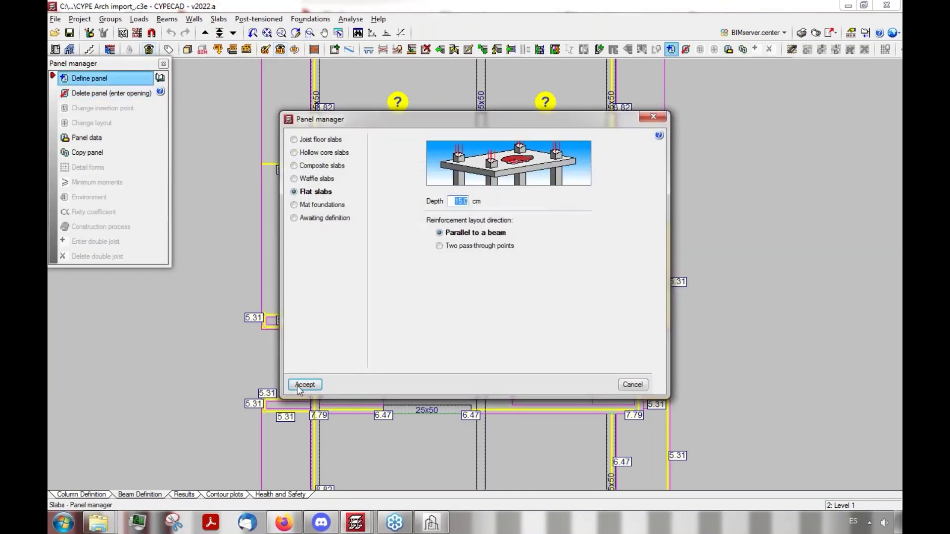
{"action": "left_click", "coordinate": [299, 386]}
{"action": "left_click", "coordinate": [435, 112]}
{"action": "left_click", "coordinate": [317, 122]}
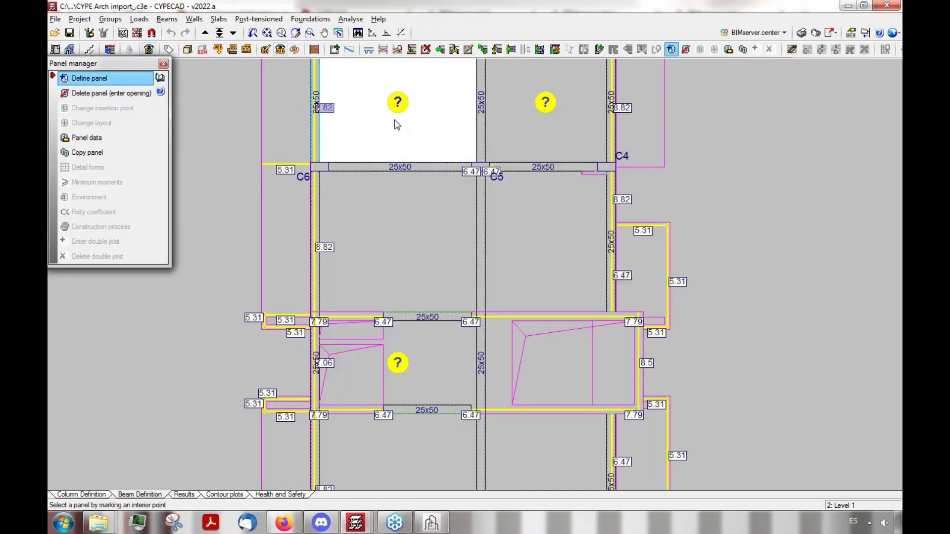
{"action": "scroll", "coordinate": [408, 238], "scroll_direction": "down", "scroll_amount": 6}
{"action": "scroll", "coordinate": [427, 148], "scroll_direction": "up", "scroll_amount": 7}
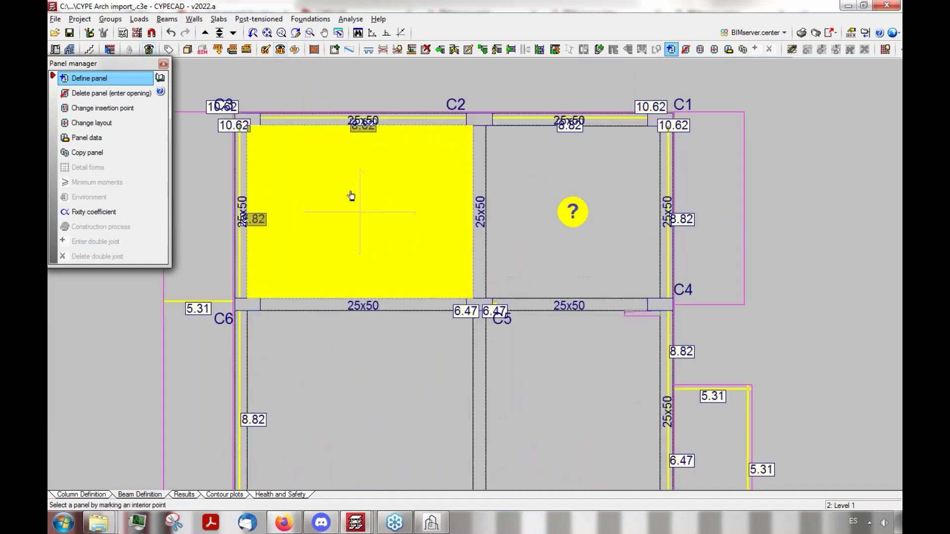
{"action": "scroll", "coordinate": [366, 207], "scroll_direction": "down", "scroll_amount": 2}
{"action": "left_click", "coordinate": [376, 193]}
{"action": "scroll", "coordinate": [376, 193], "scroll_direction": "up", "scroll_amount": 2}
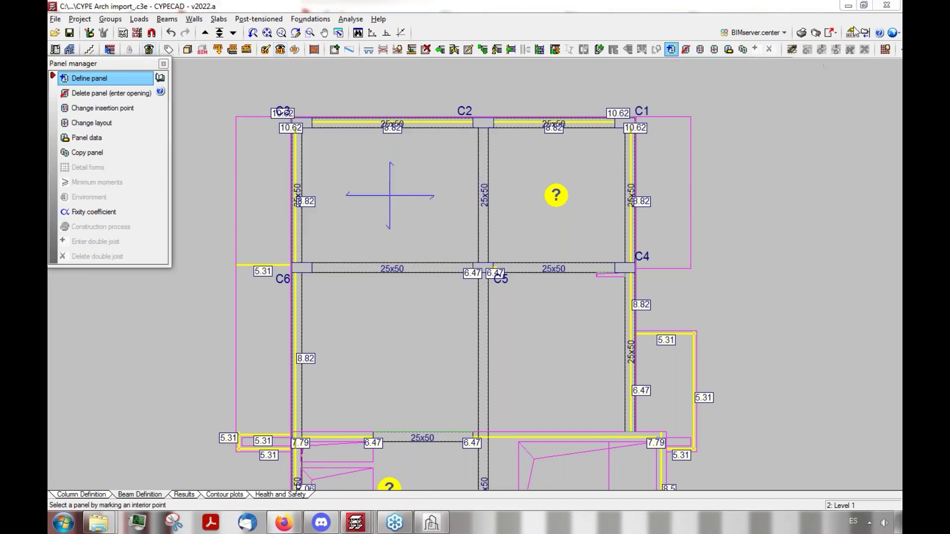
Step: Show the BIMserver.center update option for the linked job and switch to the building model in CYPE Architecture
{"action": "left_click", "coordinate": [770, 35]}
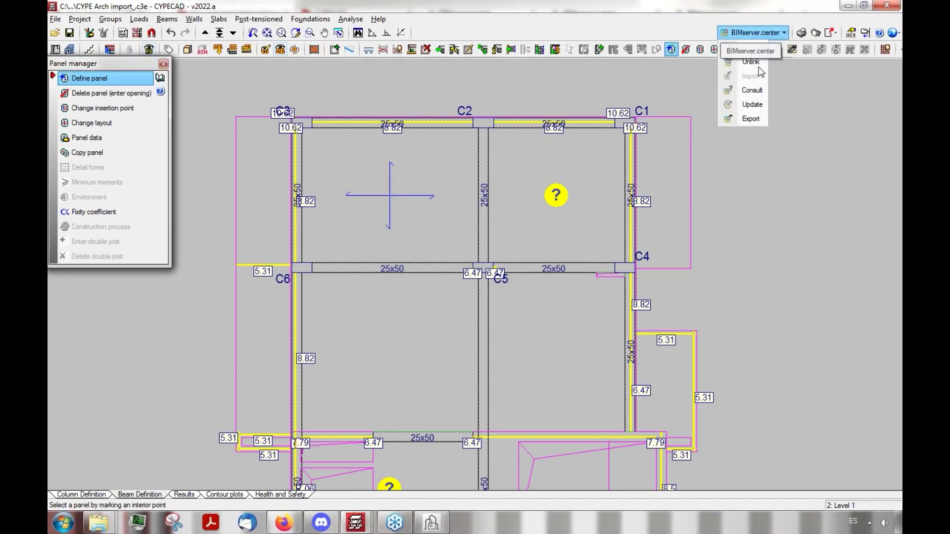
{"action": "left_click", "coordinate": [752, 105]}
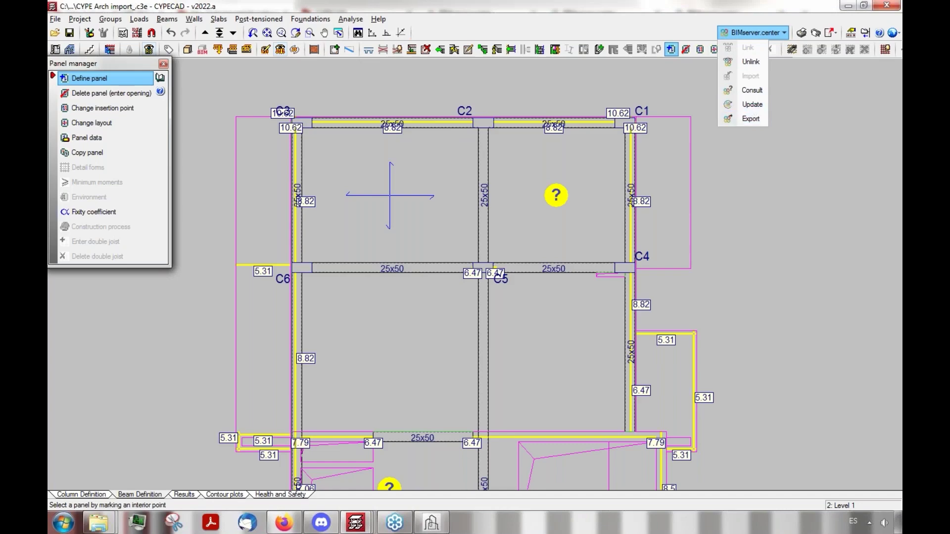
{"action": "left_click", "coordinate": [432, 523]}
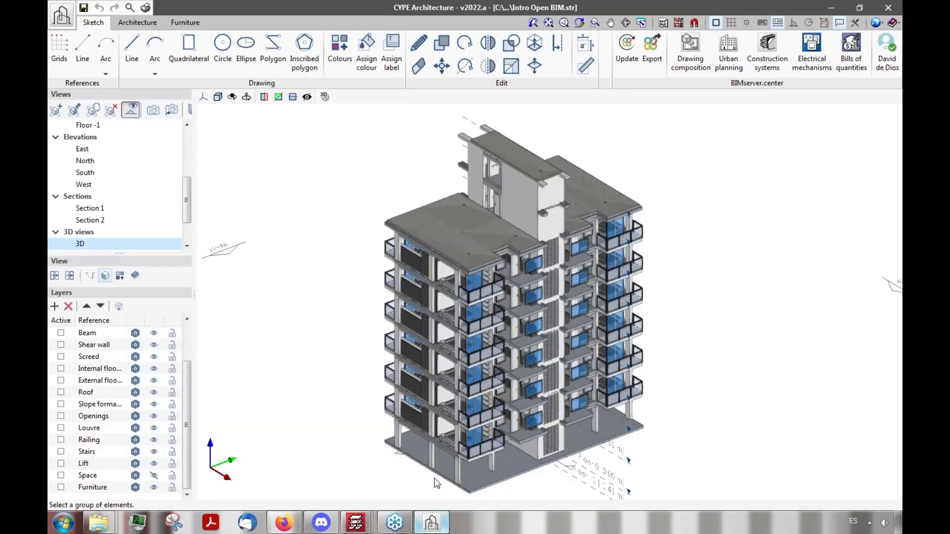
Step: Switch to Firefox and show the BIMserver.center project list and the New features CYPECAD 2022 project dashboard
{"action": "left_click", "coordinate": [286, 521]}
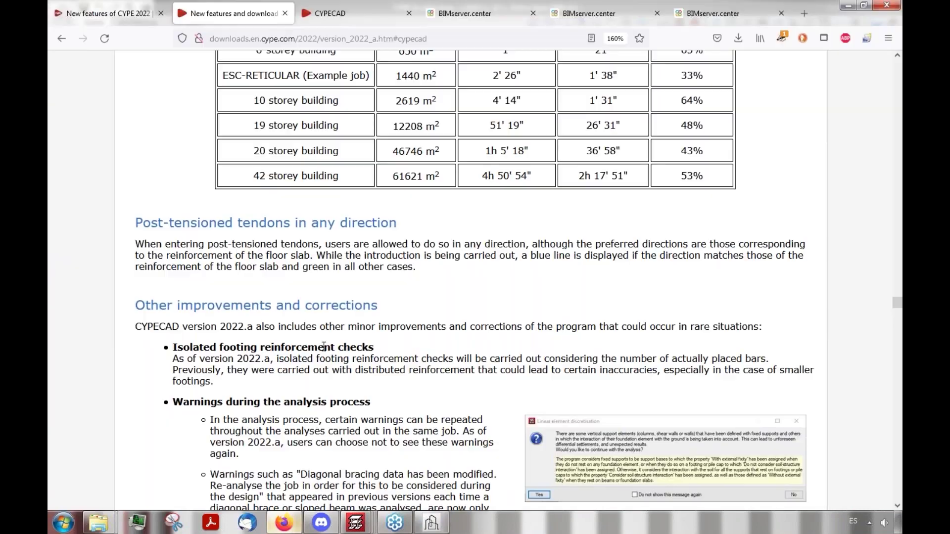
{"action": "left_click", "coordinate": [465, 17]}
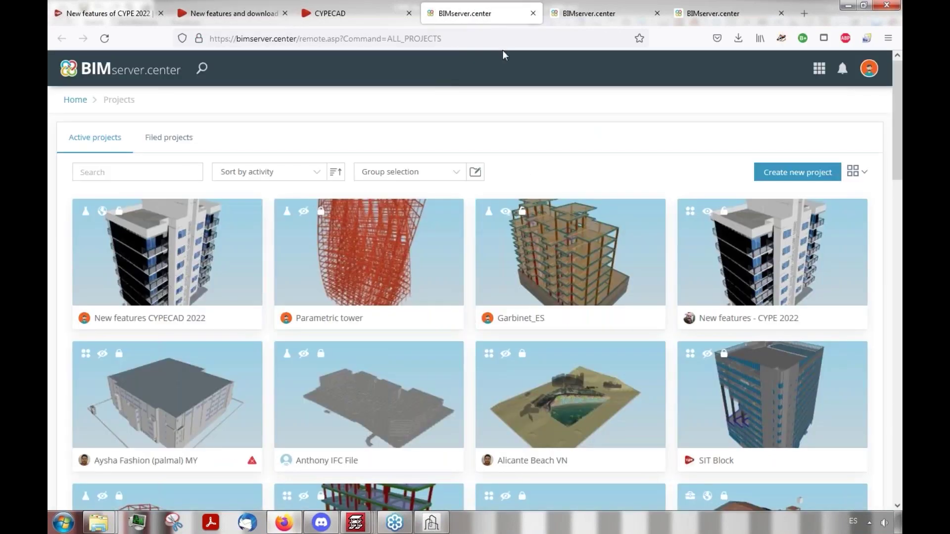
{"action": "left_click", "coordinate": [583, 7]}
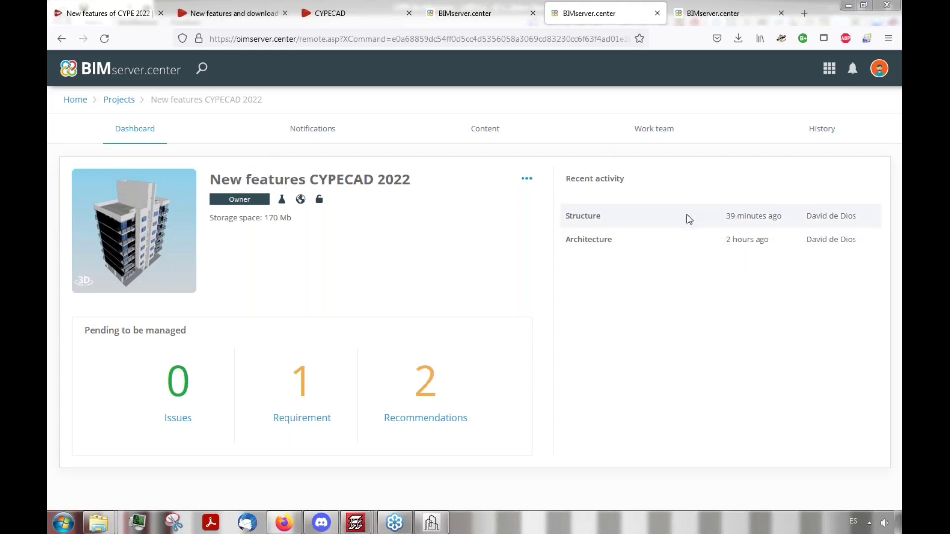
Step: Read the release notes on exporting variable depth beams to IFC and on the reduced size of exported gltf files
{"action": "left_click", "coordinate": [263, 14]}
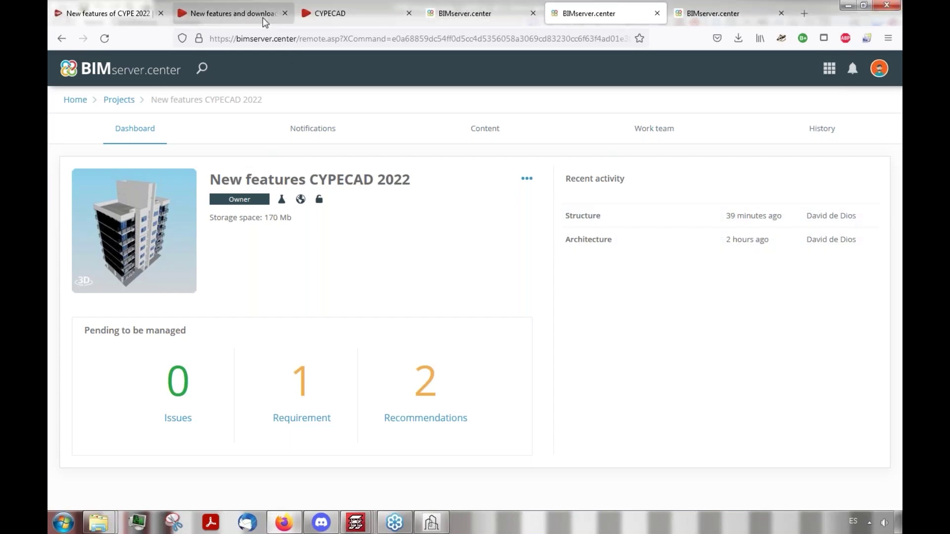
{"action": "scroll", "coordinate": [443, 231], "scroll_direction": "down", "scroll_amount": 7}
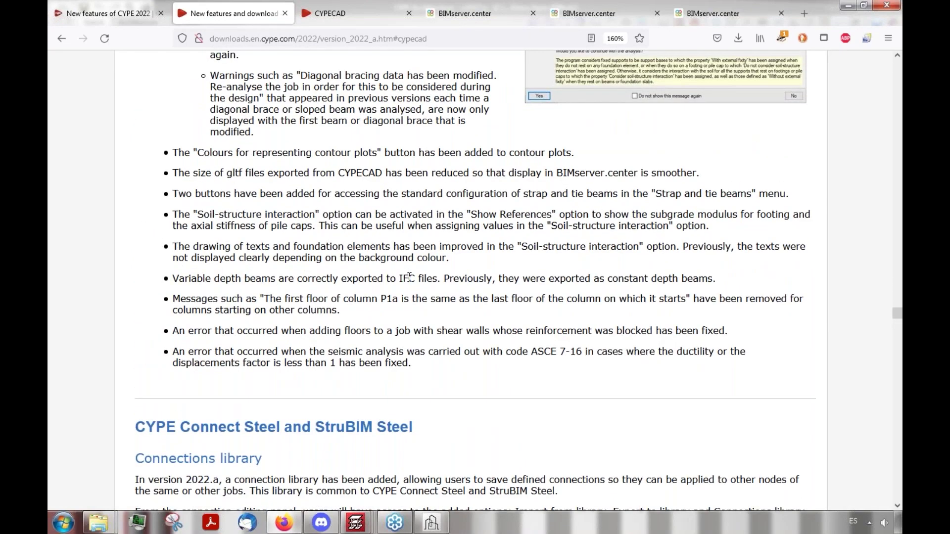
{"action": "scroll", "coordinate": [396, 280], "scroll_direction": "down", "scroll_amount": 2}
{"action": "left_click_drag", "start_coordinate": [315, 179], "coordinate": [433, 180]}
{"action": "scroll", "coordinate": [433, 180], "scroll_direction": "up", "scroll_amount": 2}
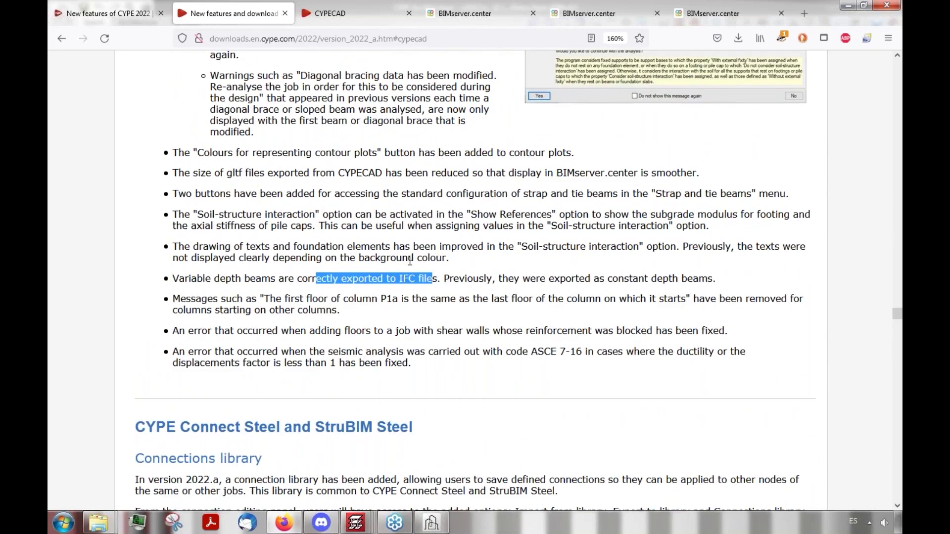
{"action": "left_click_drag", "start_coordinate": [292, 193], "coordinate": [312, 197]}
{"action": "left_click_drag", "start_coordinate": [212, 175], "coordinate": [316, 183]}
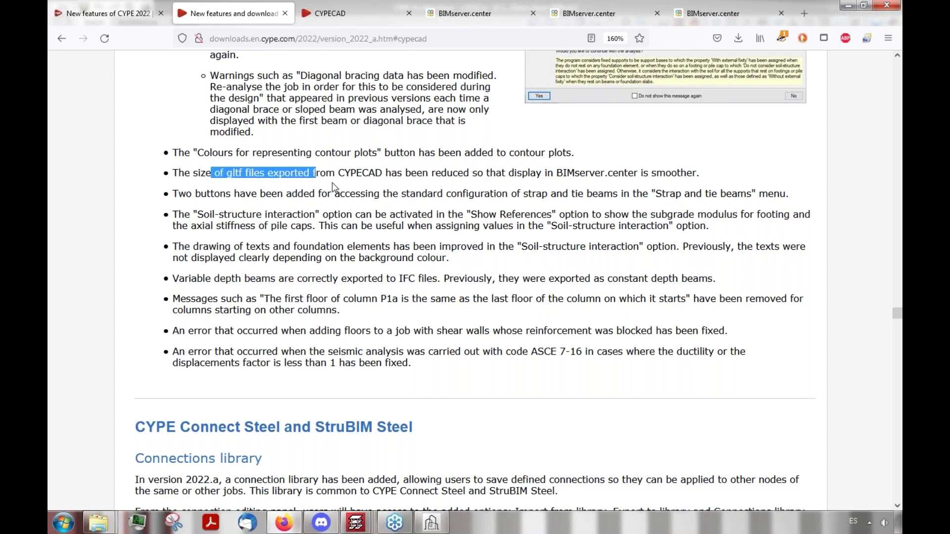
Step: Inspect the combined architecture and structure models of New features CYPECAD 2022 from several sides in the BIMserver.center 3D design view
{"action": "left_click", "coordinate": [578, 13]}
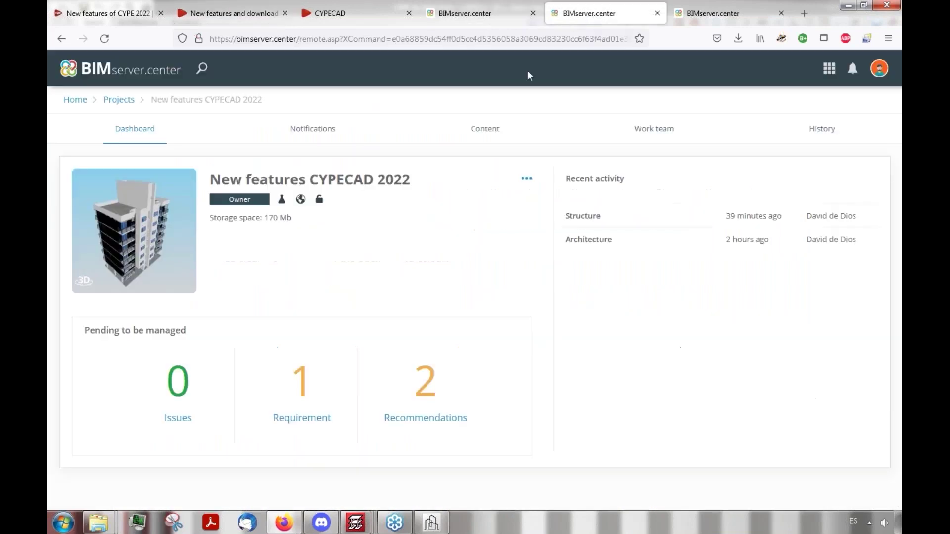
{"action": "left_click", "coordinate": [678, 10]}
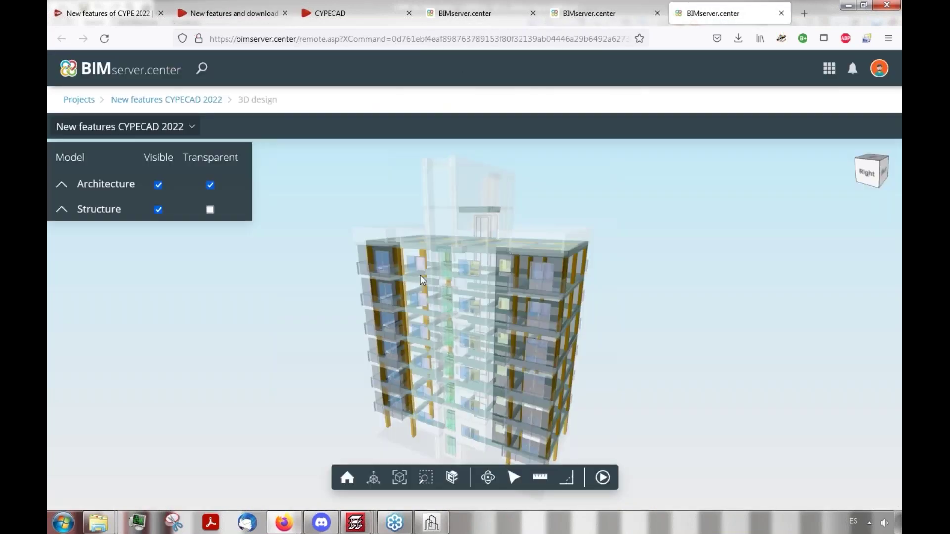
{"action": "left_click_drag", "start_coordinate": [449, 274], "coordinate": [473, 282]}
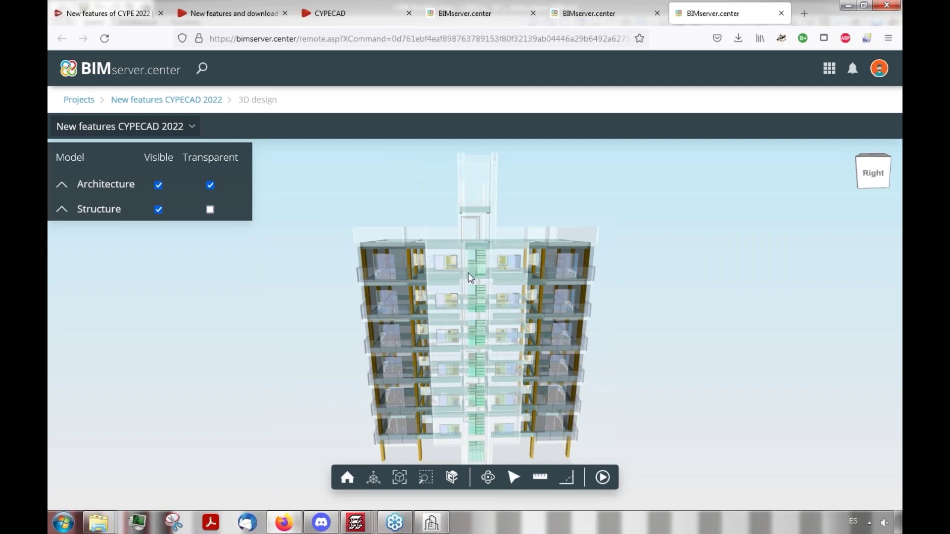
{"action": "left_click_drag", "start_coordinate": [538, 289], "coordinate": [470, 311]}
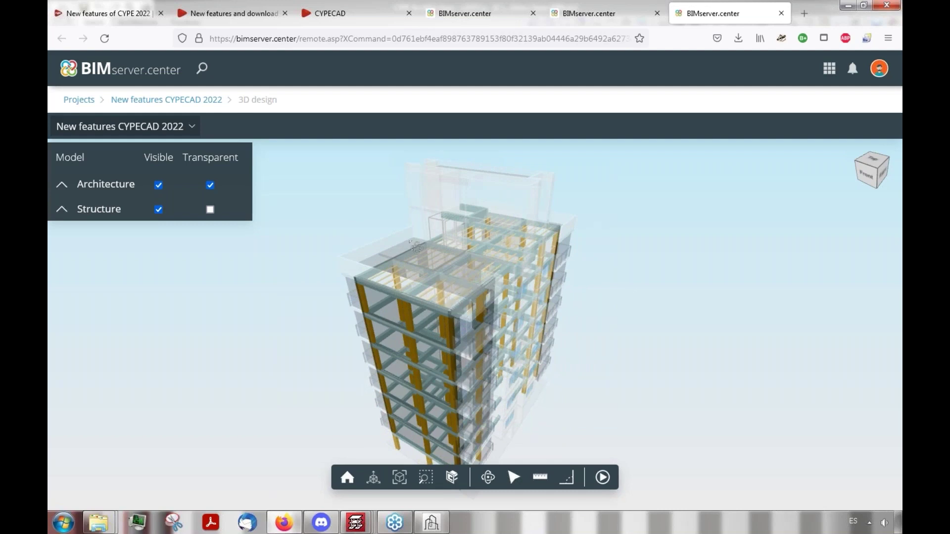
Step: Return to the release notes and review the section on dimensions of embedded beams and crown beams
{"action": "left_click", "coordinate": [239, 13]}
{"action": "scroll", "coordinate": [475, 277], "scroll_direction": "up", "scroll_amount": 10}
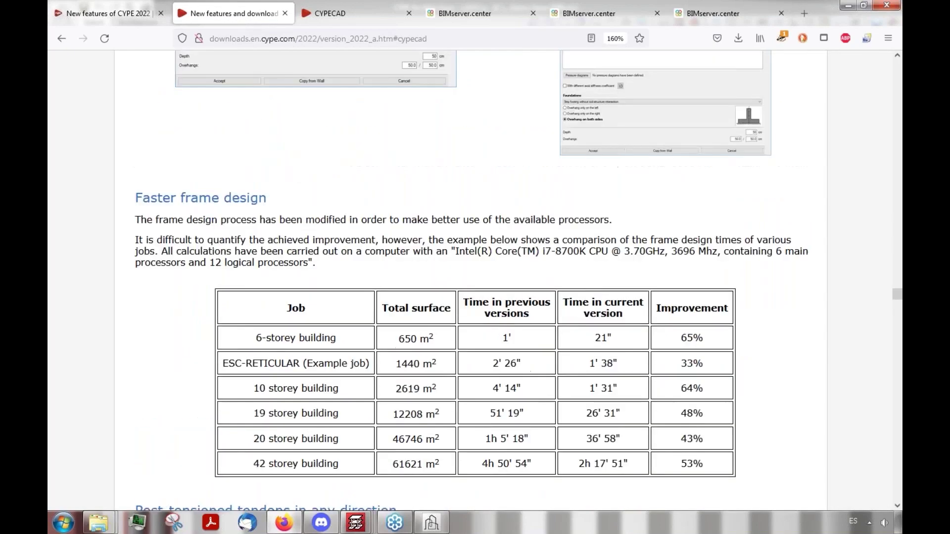
{"action": "scroll", "coordinate": [298, 234], "scroll_direction": "up", "scroll_amount": 8}
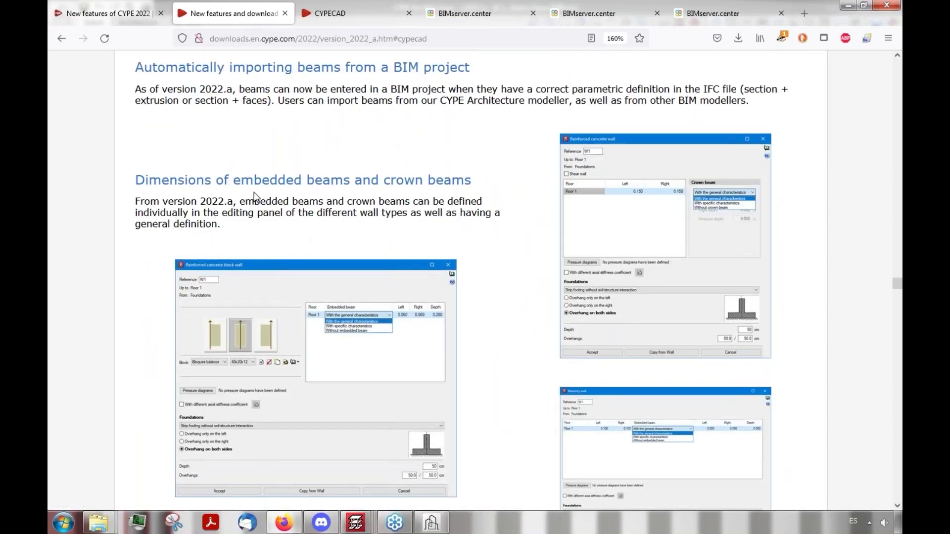
{"action": "scroll", "coordinate": [255, 195], "scroll_direction": "down", "scroll_amount": 4}
{"action": "scroll", "coordinate": [233, 180], "scroll_direction": "up", "scroll_amount": 4}
Step: Switch to the Embedded beams and crown beams job in CYPECAD and open its general data
{"action": "mouse_move", "coordinate": [356, 522]}
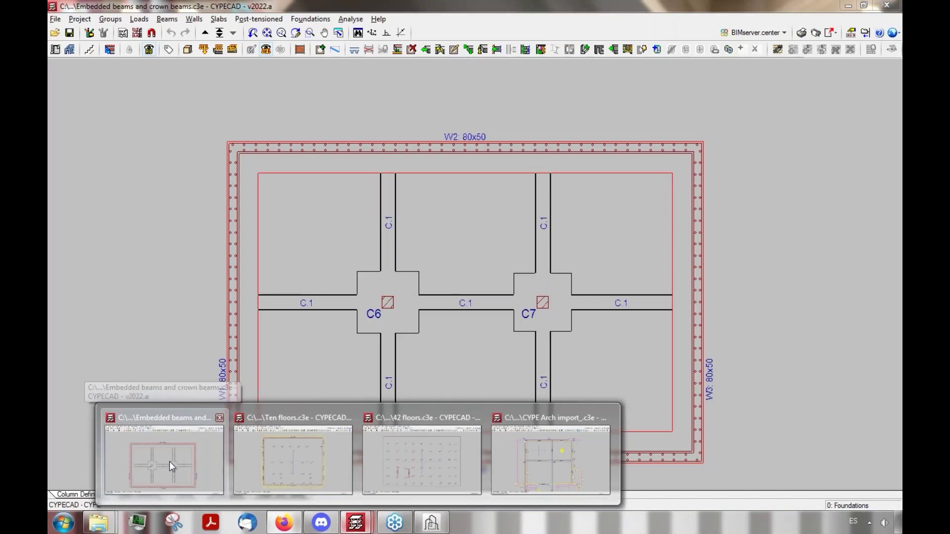
{"action": "left_click", "coordinate": [169, 461]}
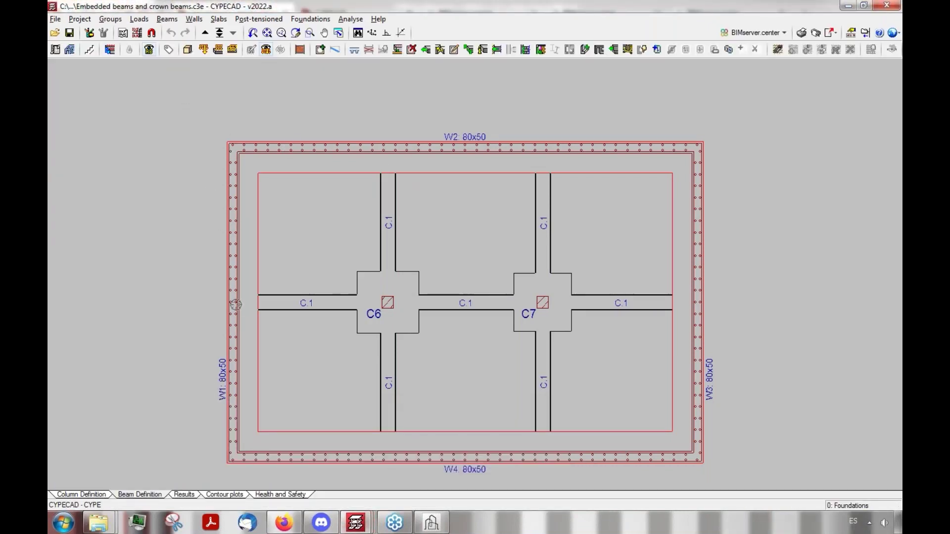
{"action": "left_click", "coordinate": [80, 20]}
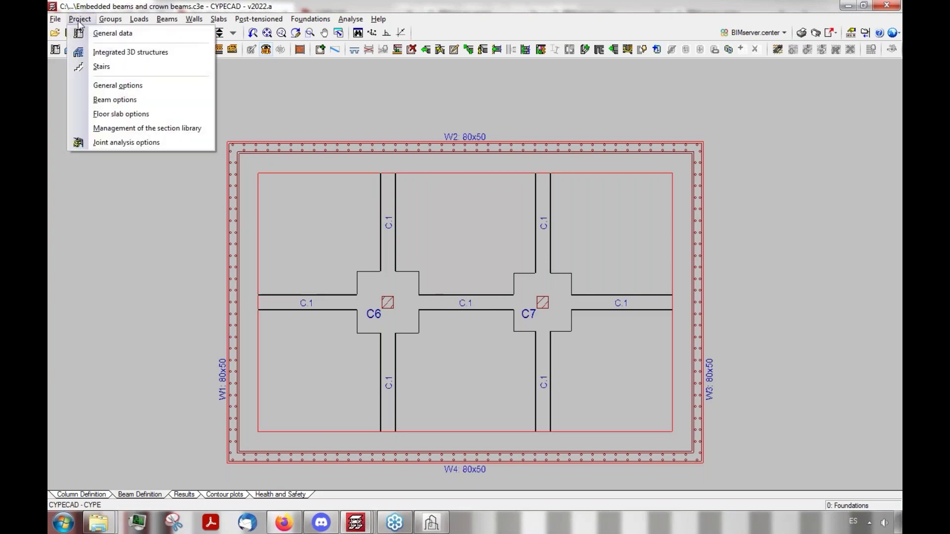
{"action": "left_click", "coordinate": [99, 33]}
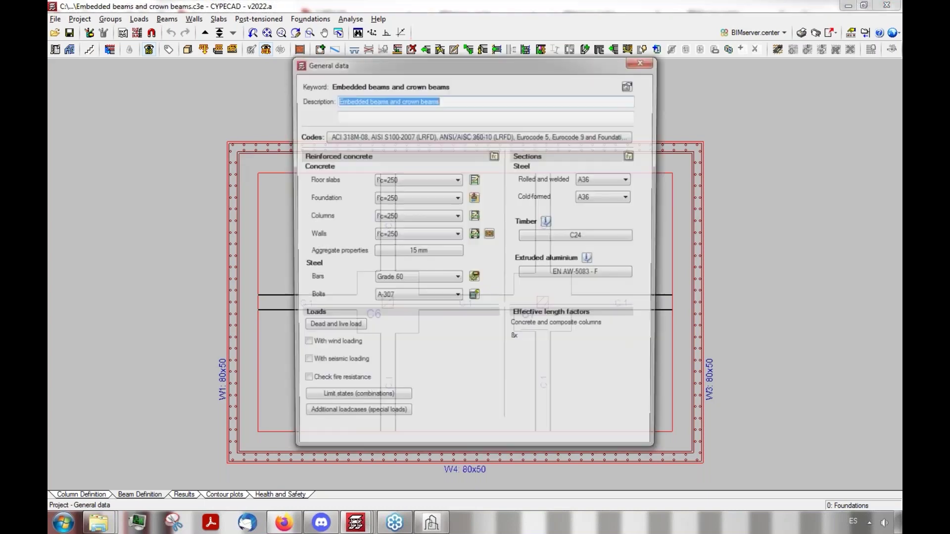
Step: Examine the general beam options for reinforcement within walls and crown beams, and leave the general data without changing anything
{"action": "left_click", "coordinate": [474, 279]}
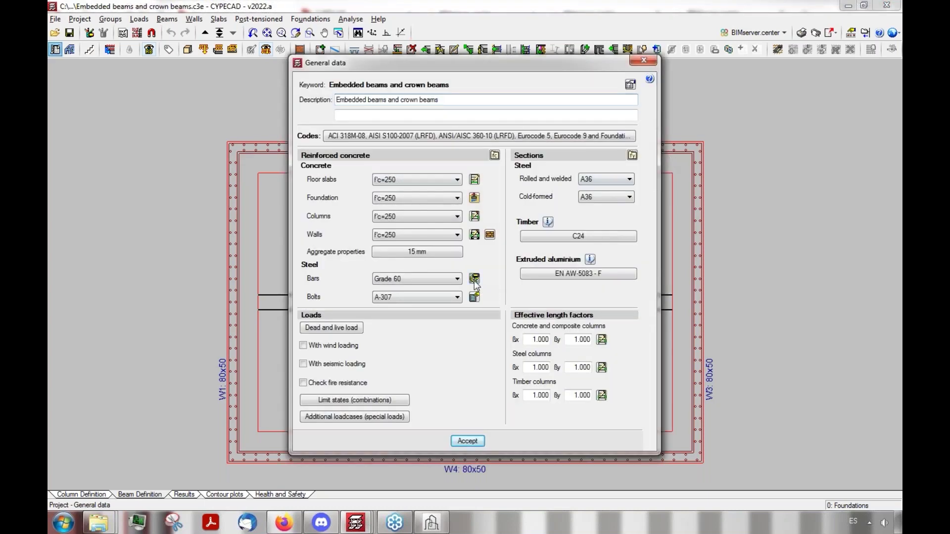
{"action": "left_click", "coordinate": [589, 233]}
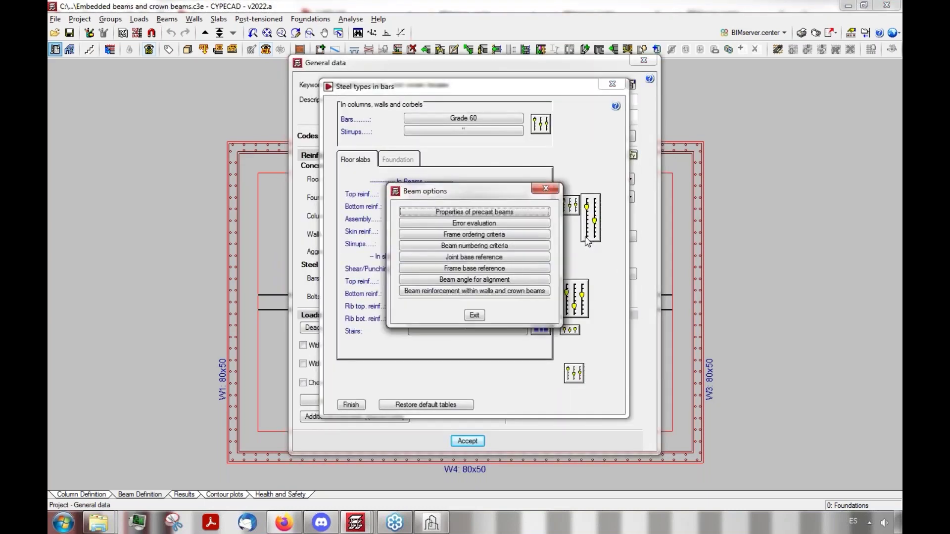
{"action": "left_click", "coordinate": [451, 292]}
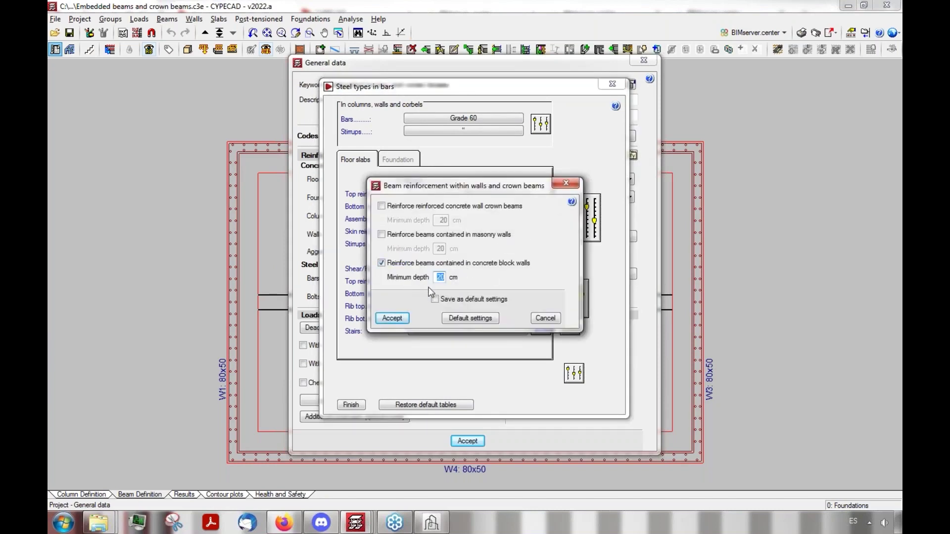
{"action": "left_click", "coordinate": [548, 319]}
{"action": "left_click", "coordinate": [475, 316]}
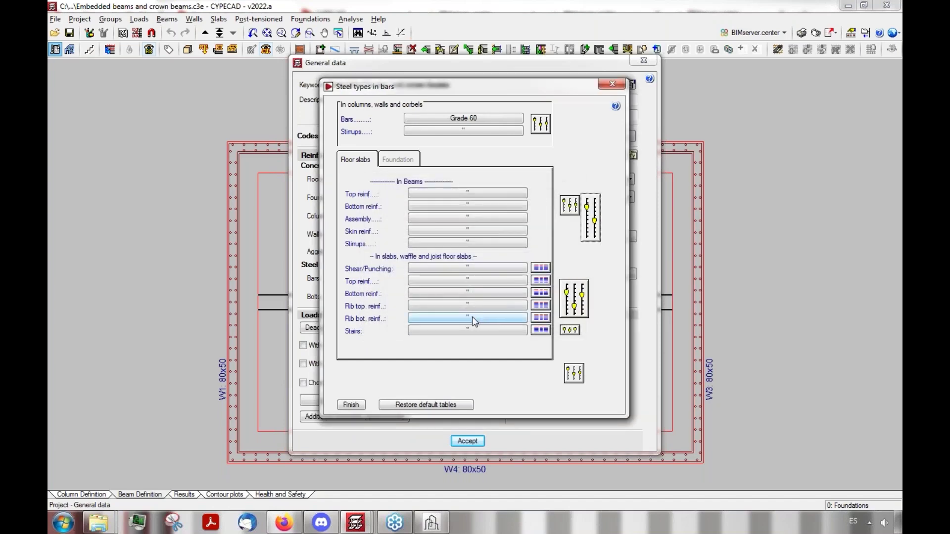
{"action": "left_click", "coordinate": [612, 85]}
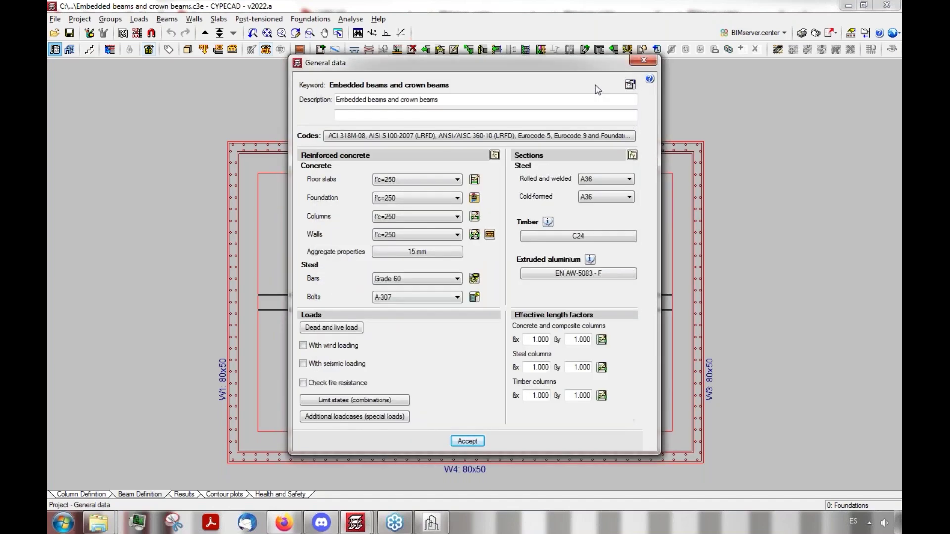
{"action": "left_click", "coordinate": [644, 60]}
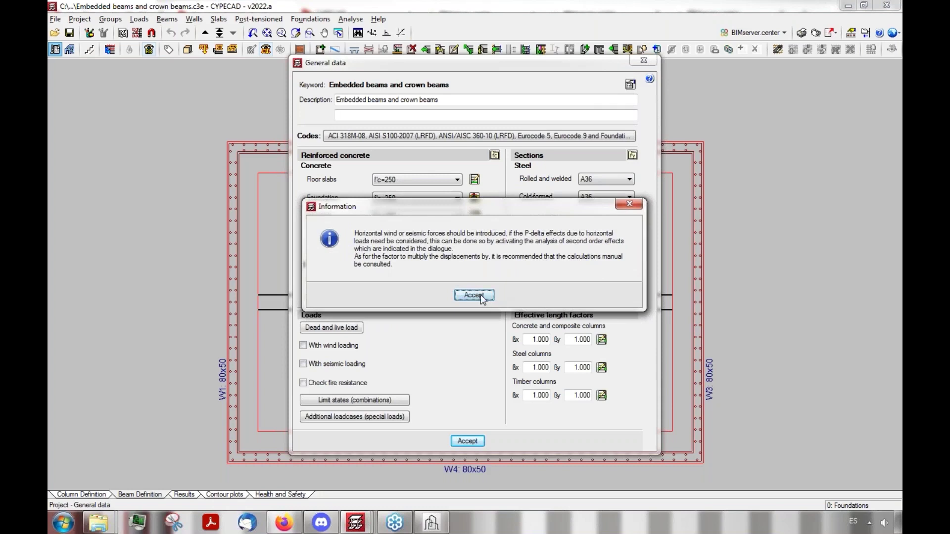
{"action": "left_click", "coordinate": [485, 296]}
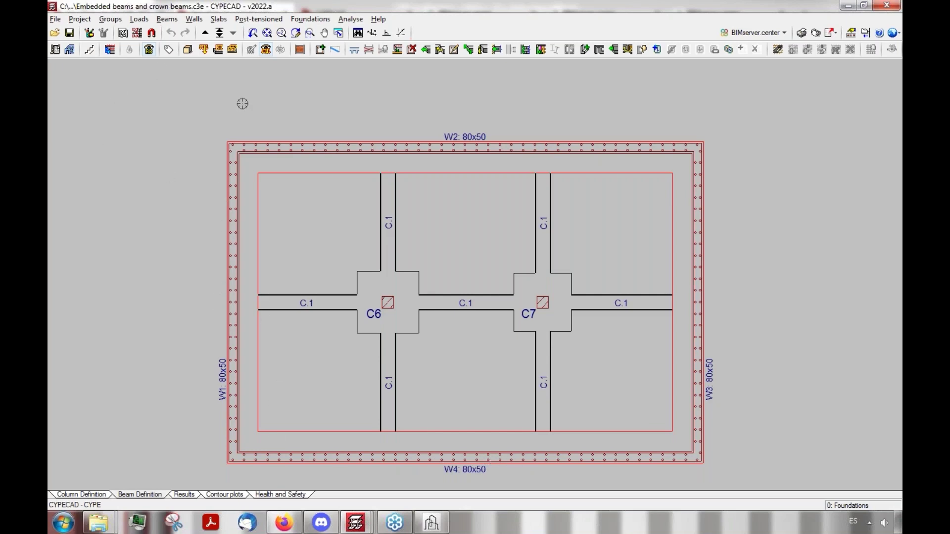
Step: Open the definition of a new reinforced concrete wall and examine its crown beam dimensions with specific characteristics
{"action": "left_click", "coordinate": [194, 20]}
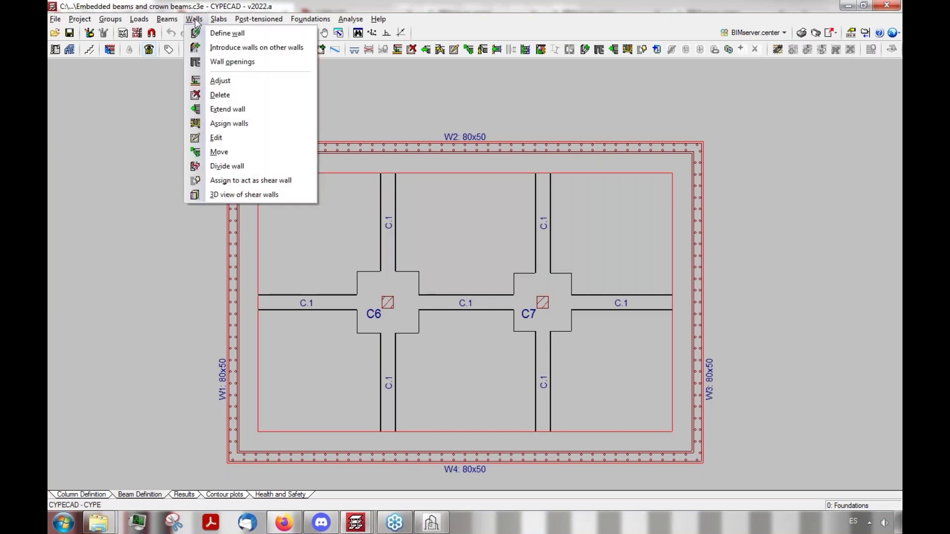
{"action": "left_click", "coordinate": [223, 34]}
{"action": "left_click", "coordinate": [106, 78]}
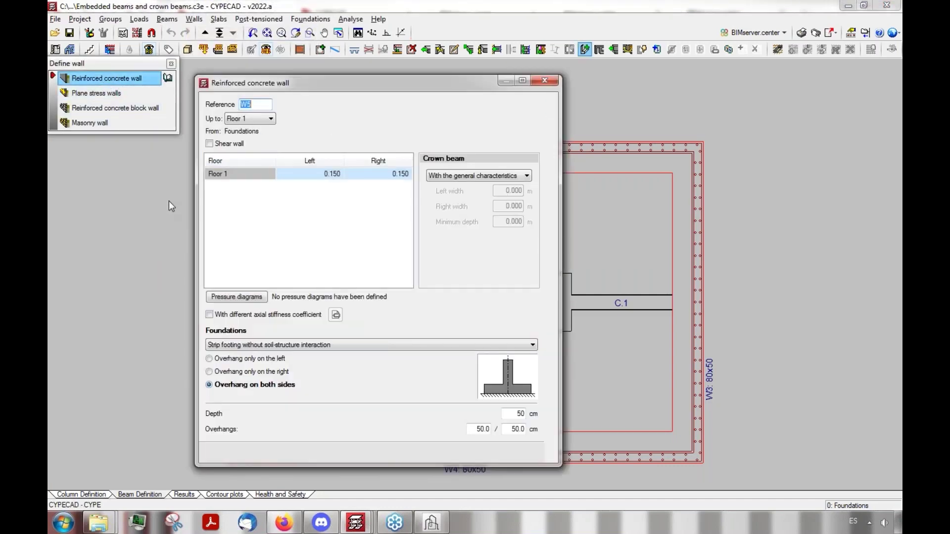
{"action": "left_click_drag", "start_coordinate": [374, 74], "coordinate": [397, 77]}
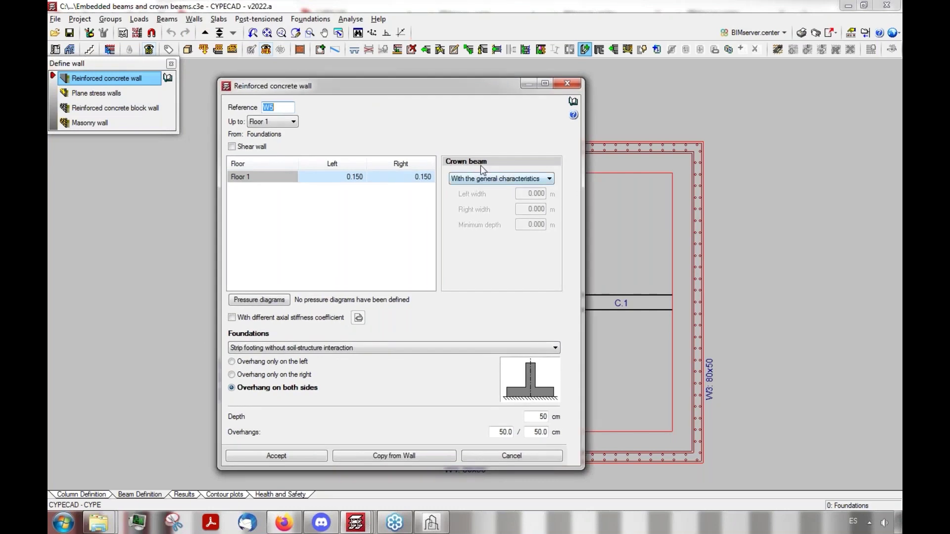
{"action": "left_click", "coordinate": [479, 181]}
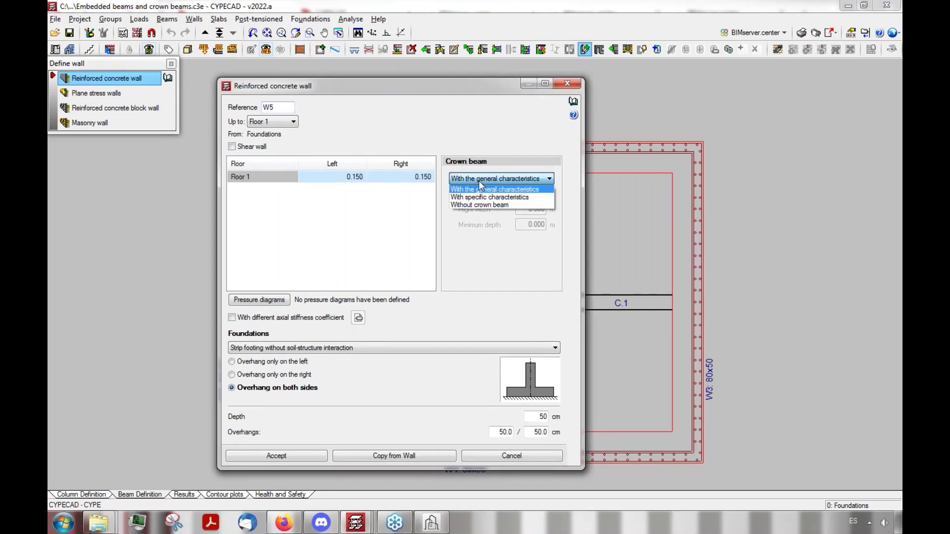
{"action": "left_click", "coordinate": [505, 198]}
{"action": "left_click", "coordinate": [536, 196]}
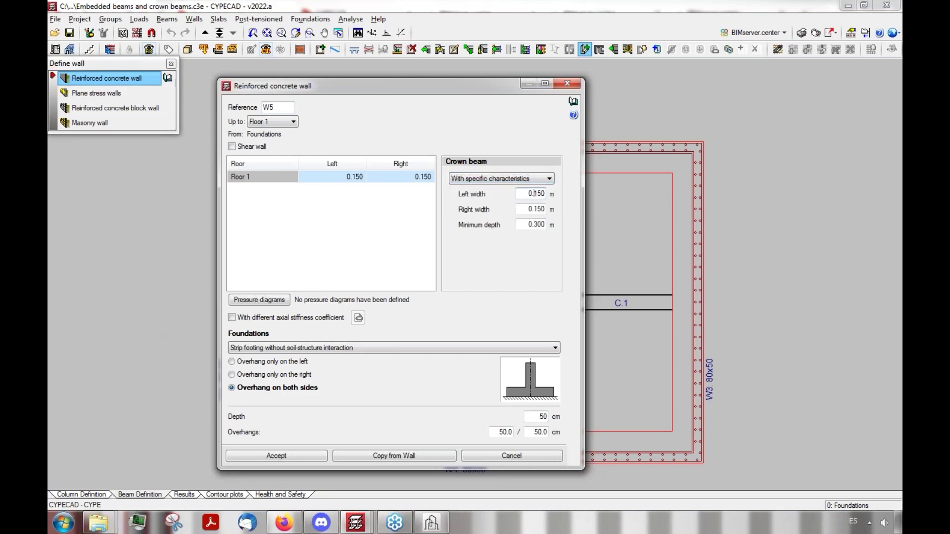
Step: Compare the options without crown beam and with specific characteristics, and decline the wall definition to keep the analysis results
{"action": "left_click", "coordinate": [512, 181]}
{"action": "left_click", "coordinate": [503, 208]}
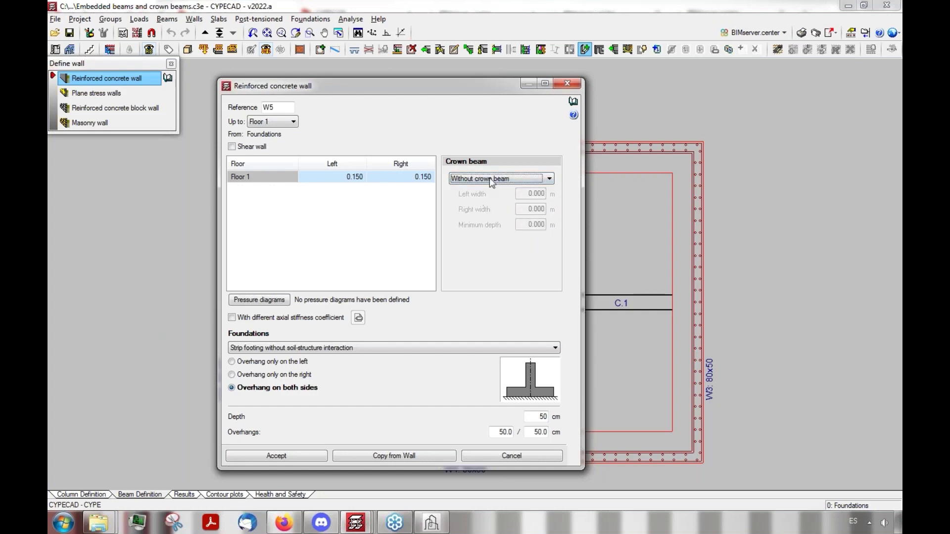
{"action": "left_click", "coordinate": [492, 182]}
{"action": "left_click", "coordinate": [514, 199]}
{"action": "left_click", "coordinate": [537, 210]}
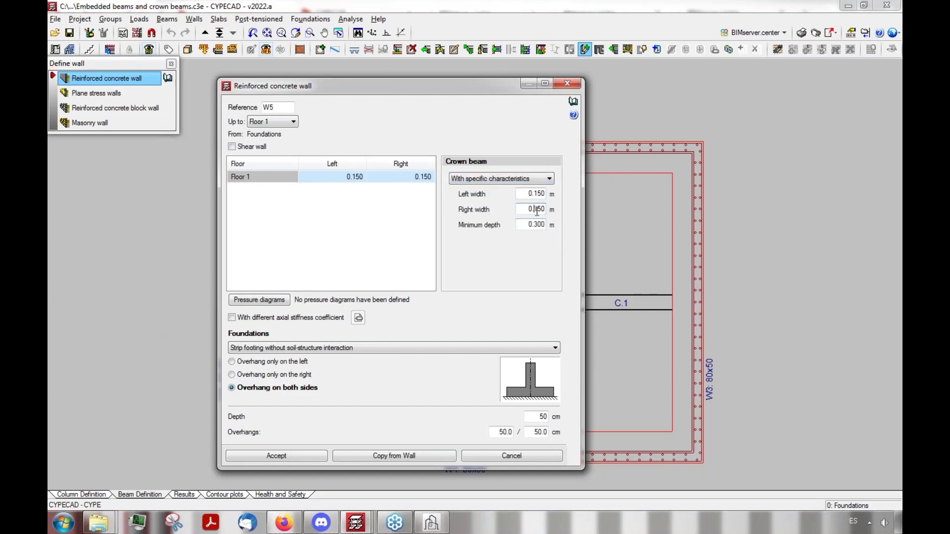
{"action": "left_click", "coordinate": [298, 456]}
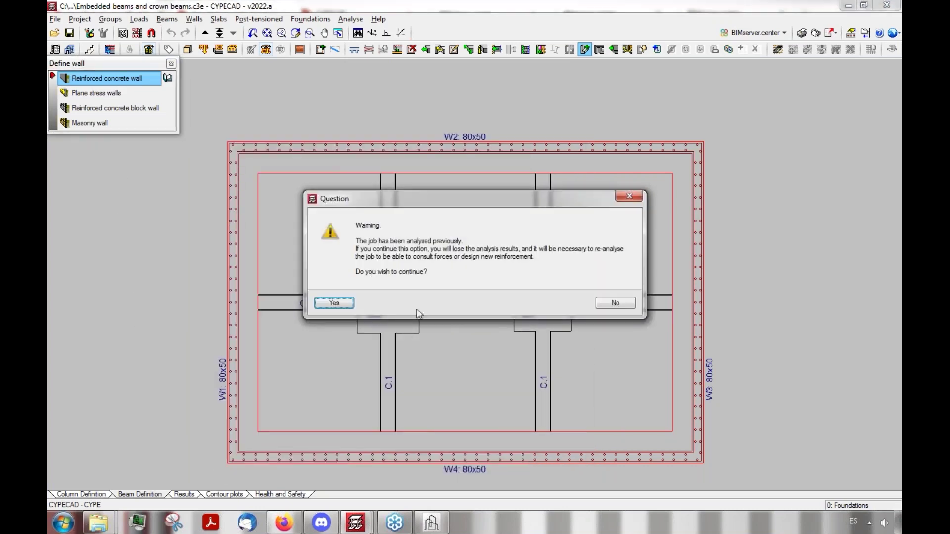
{"action": "left_click", "coordinate": [616, 304]}
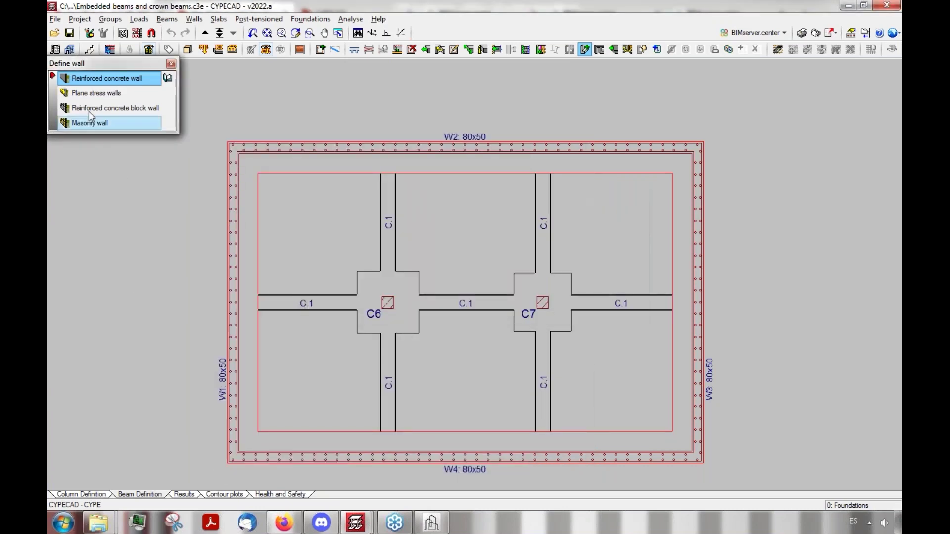
Step: Examine the embedded beam options for a new masonry wall on Floor 1, and close the definition without accepting it
{"action": "left_click", "coordinate": [97, 122]}
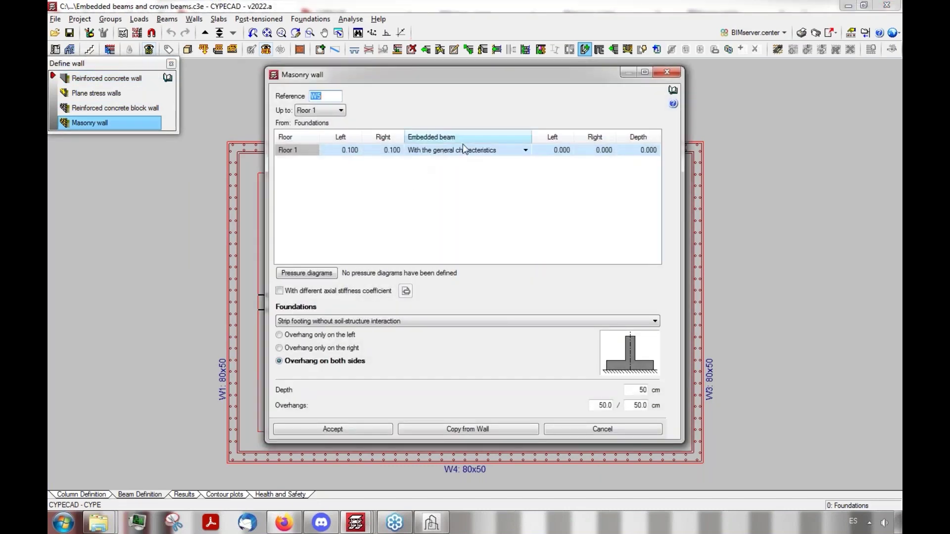
{"action": "left_click", "coordinate": [526, 151]}
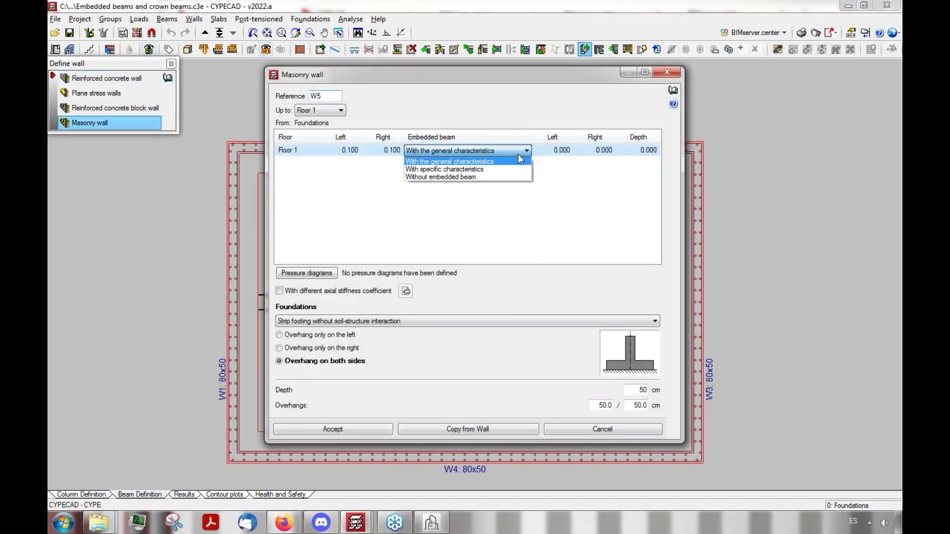
{"action": "left_click", "coordinate": [450, 175]}
{"action": "left_click", "coordinate": [526, 151]}
{"action": "left_click", "coordinate": [477, 177]}
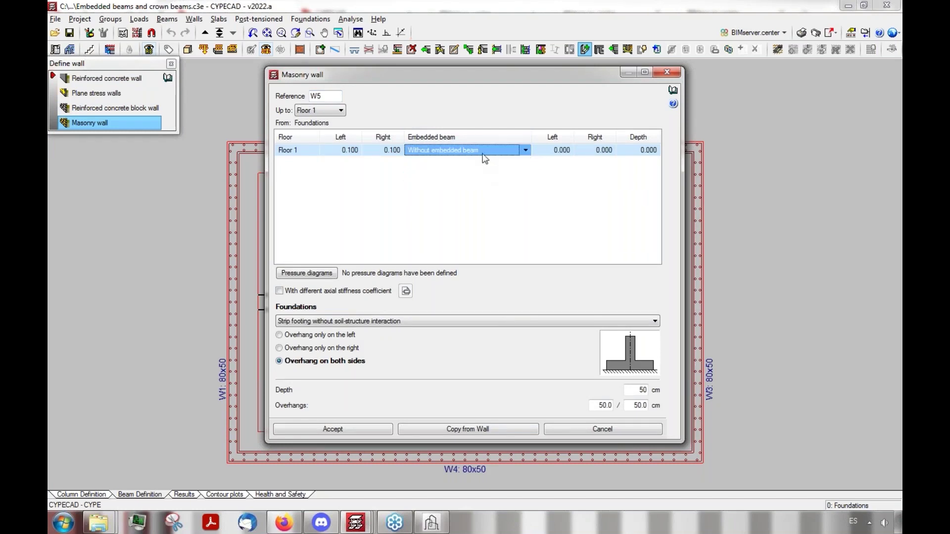
{"action": "left_click", "coordinate": [666, 73]}
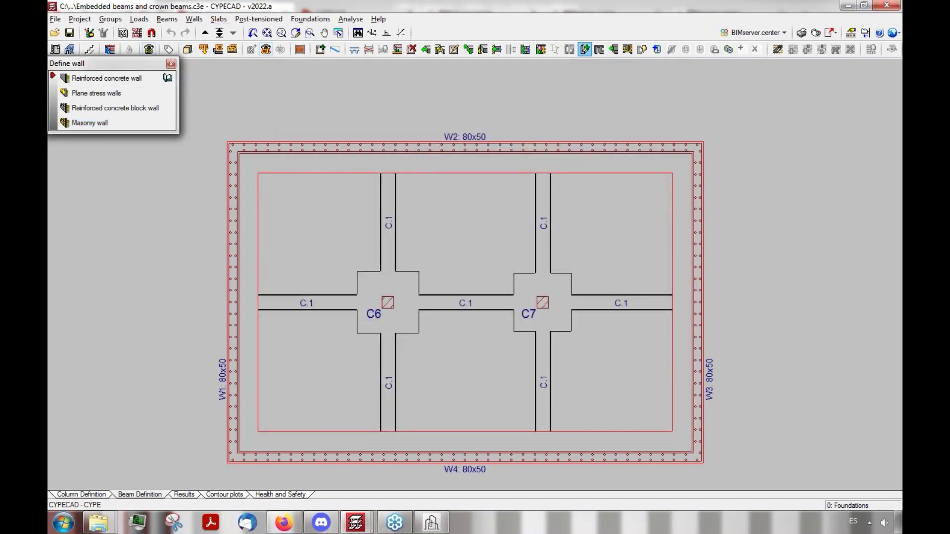
Step: Return to the release notes in Firefox and review the illustrated section on dimensions of embedded beams and crown beams
{"action": "left_click", "coordinate": [285, 526]}
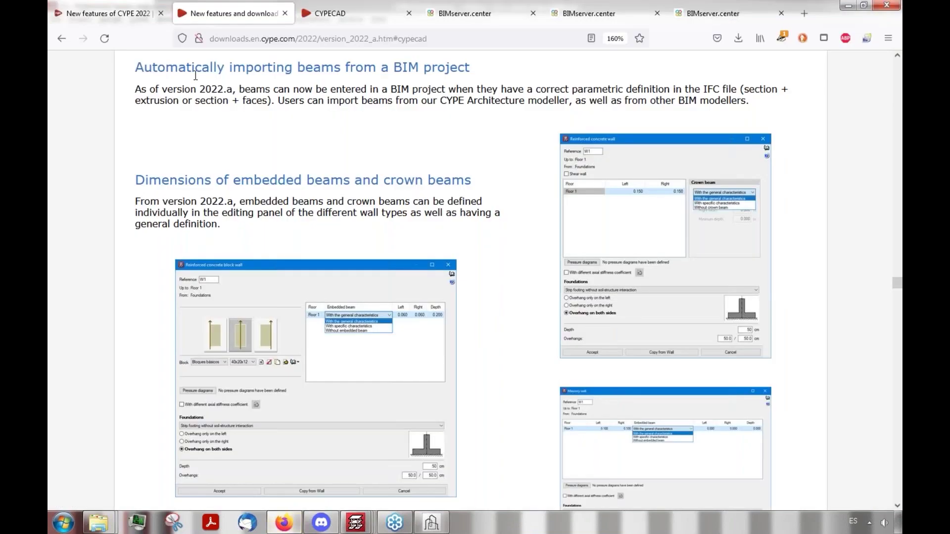
{"action": "scroll", "coordinate": [211, 176], "scroll_direction": "down", "scroll_amount": 4}
{"action": "scroll", "coordinate": [261, 198], "scroll_direction": "up", "scroll_amount": 2}
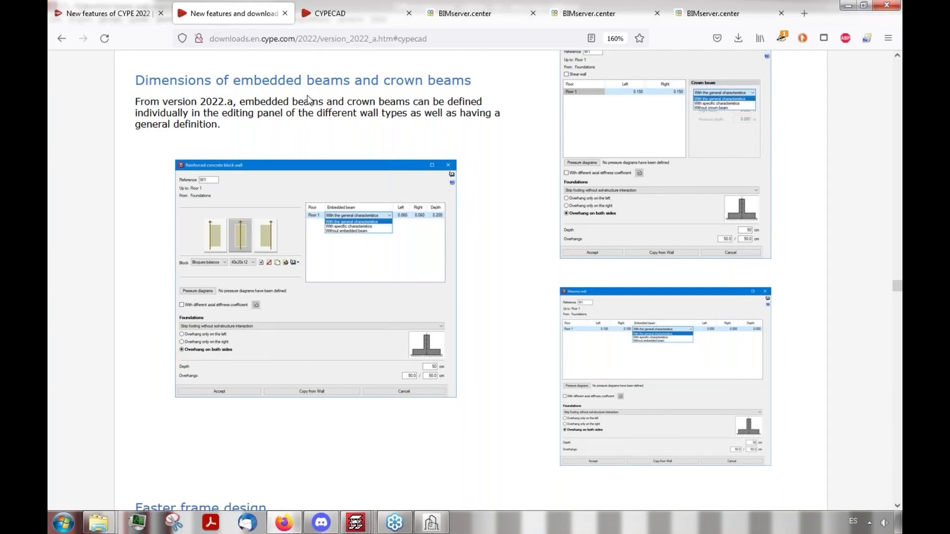
{"action": "scroll", "coordinate": [341, 213], "scroll_direction": "down", "scroll_amount": 2}
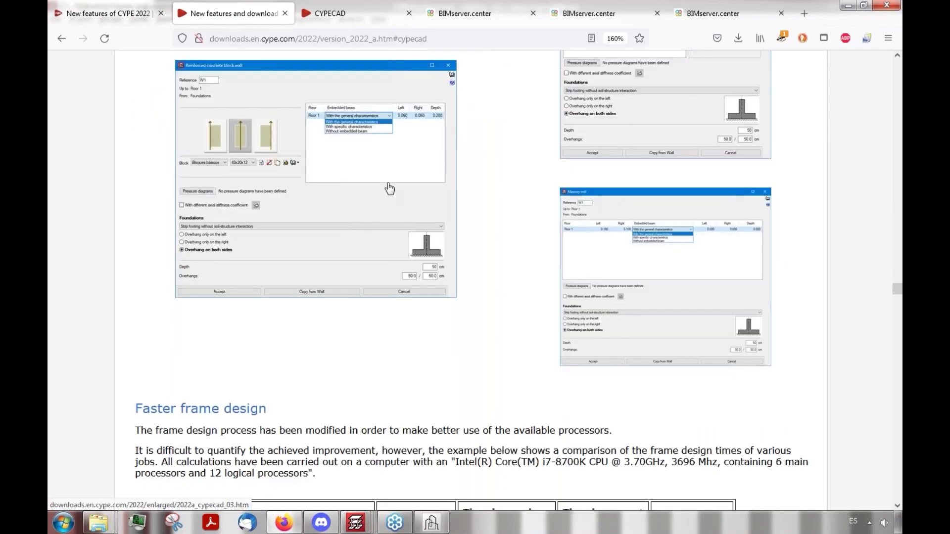
Step: Review the Faster frame design section and its comparison table, highlighting the heading and the 42 storey building entry
{"action": "scroll", "coordinate": [389, 188], "scroll_direction": "down", "scroll_amount": 4}
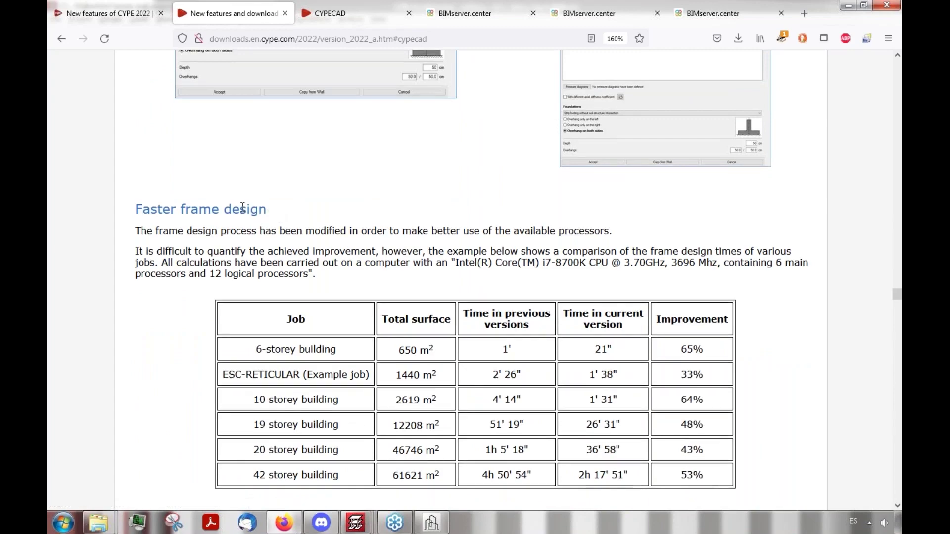
{"action": "scroll", "coordinate": [252, 203], "scroll_direction": "down", "scroll_amount": 2}
{"action": "left_click_drag", "start_coordinate": [136, 109], "coordinate": [266, 110]}
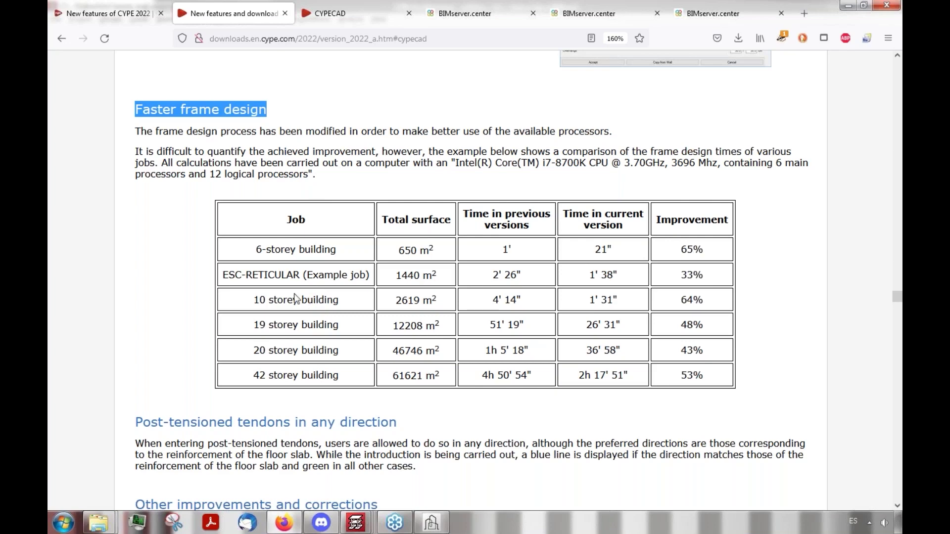
{"action": "scroll", "coordinate": [329, 279], "scroll_direction": "down", "scroll_amount": 2}
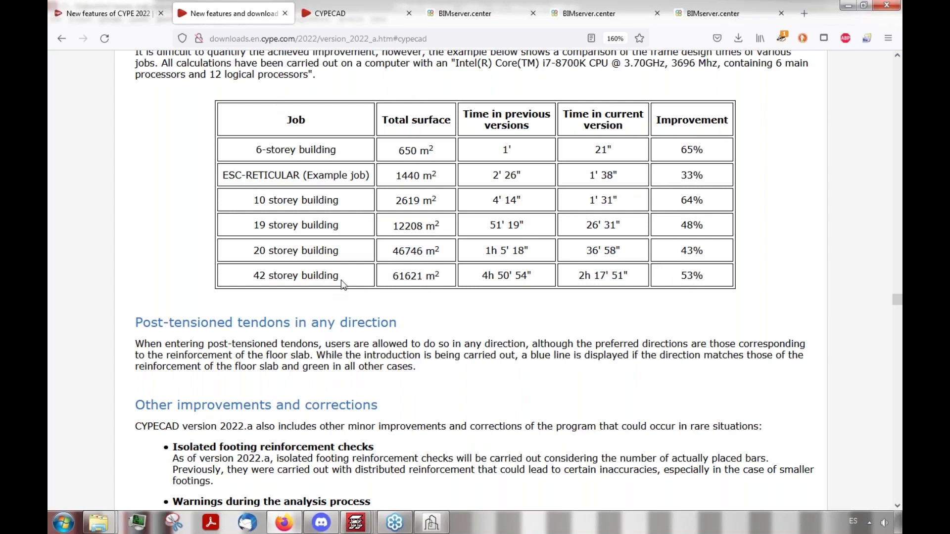
{"action": "left_click_drag", "start_coordinate": [254, 280], "coordinate": [339, 277]}
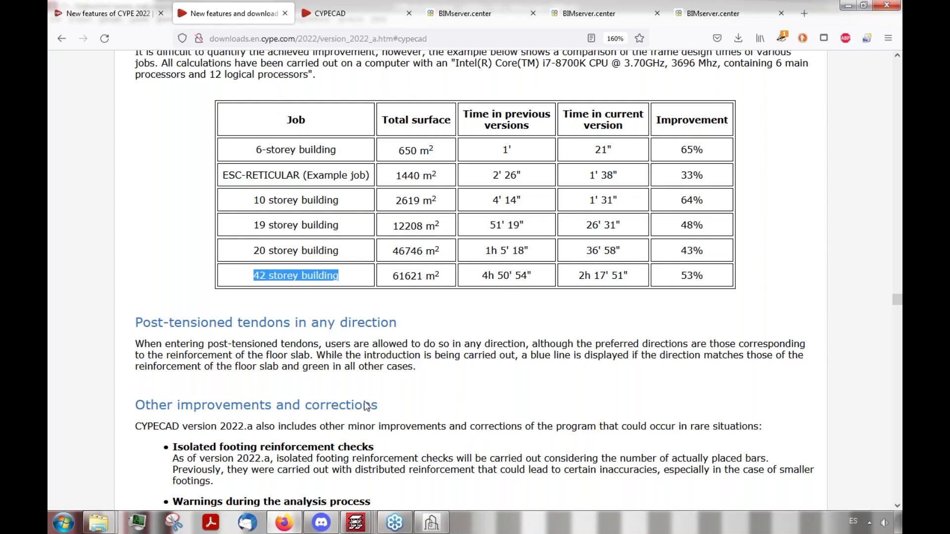
Step: Switch to the 42 floors job in CYPECAD and inspect its 3D building view from several sides
{"action": "left_click", "coordinate": [356, 523]}
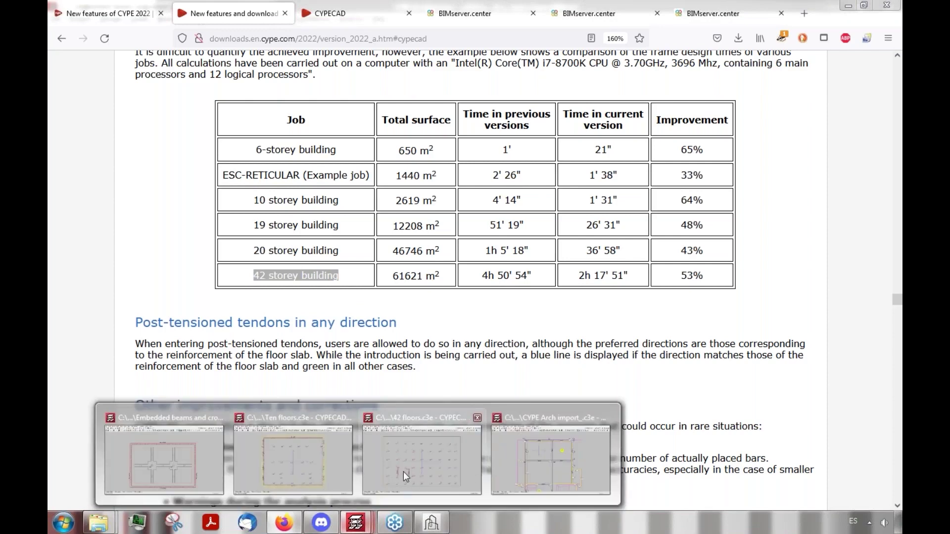
{"action": "left_click", "coordinate": [405, 470]}
{"action": "left_click_drag", "start_coordinate": [490, 212], "coordinate": [434, 214]}
{"action": "left_click_drag", "start_coordinate": [446, 174], "coordinate": [540, 237]}
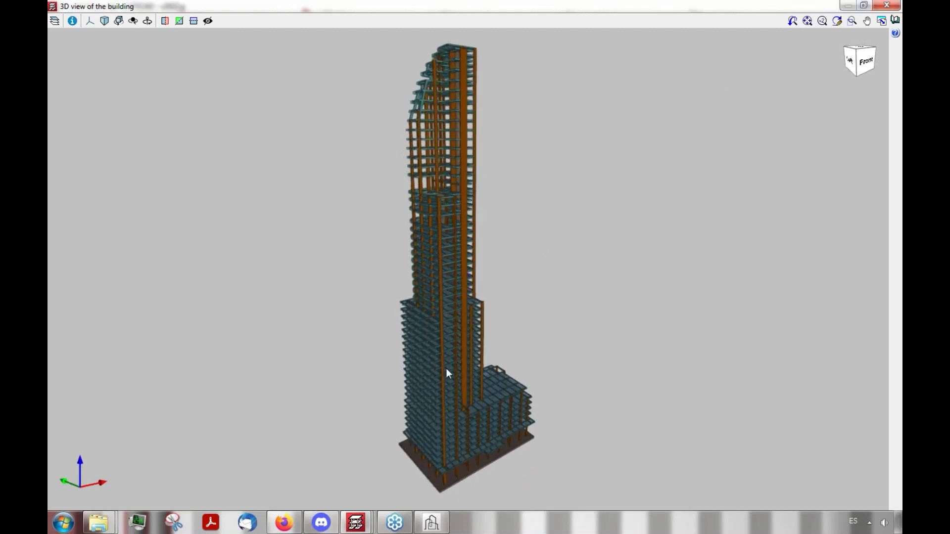
Step: Highlight the 10 storey building in the release notes table and inspect the Ten floors job's 3D view in CYPECAD
{"action": "left_click", "coordinate": [285, 522]}
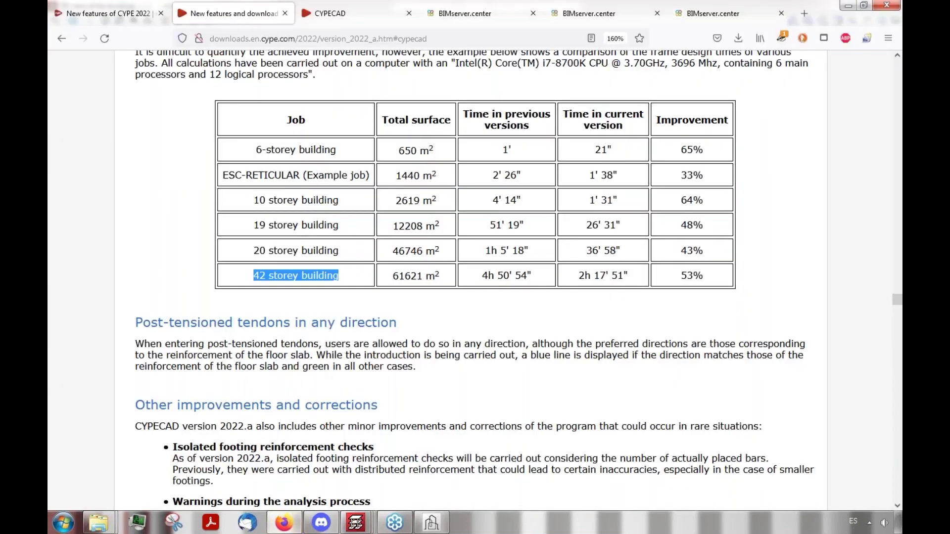
{"action": "left_click_drag", "start_coordinate": [255, 200], "coordinate": [341, 201]}
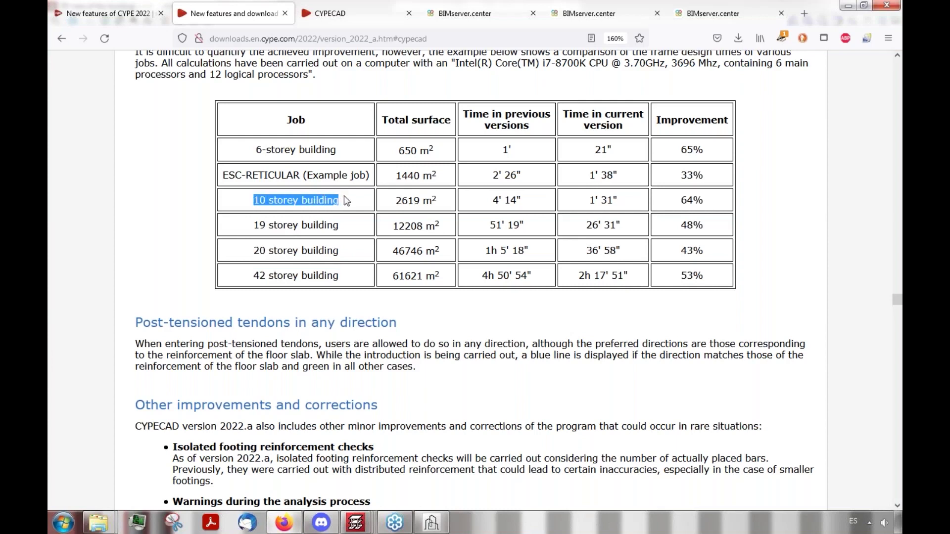
{"action": "left_click", "coordinate": [357, 523]}
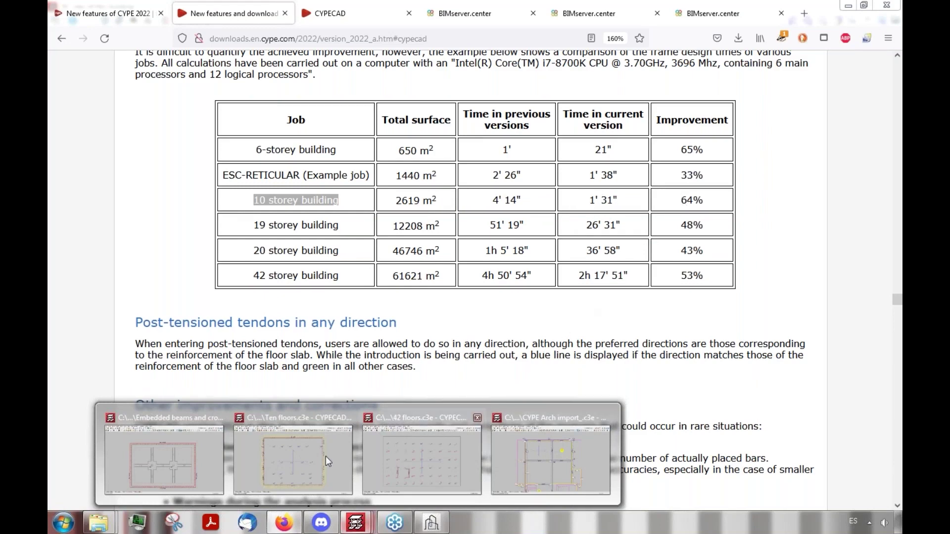
{"action": "mouse_move", "coordinate": [331, 455]}
{"action": "middle_click_drag", "start_coordinate": [419, 238], "coordinate": [450, 202]}
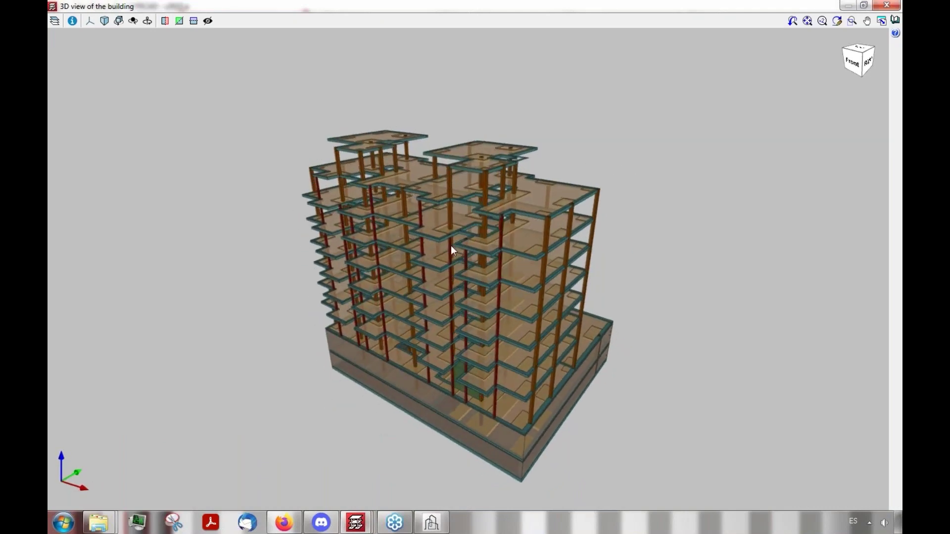
{"action": "middle_click_drag", "start_coordinate": [418, 274], "coordinate": [420, 262]}
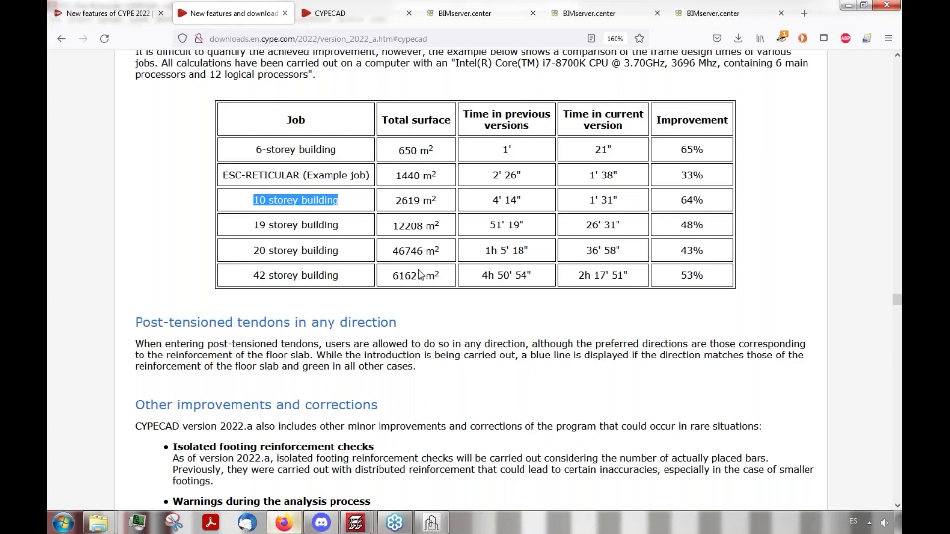
Step: Review the test computer's specification in the Faster frame design section, highlighting the main and logical processor details
{"action": "scroll", "coordinate": [567, 232], "scroll_direction": "up", "scroll_amount": 2}
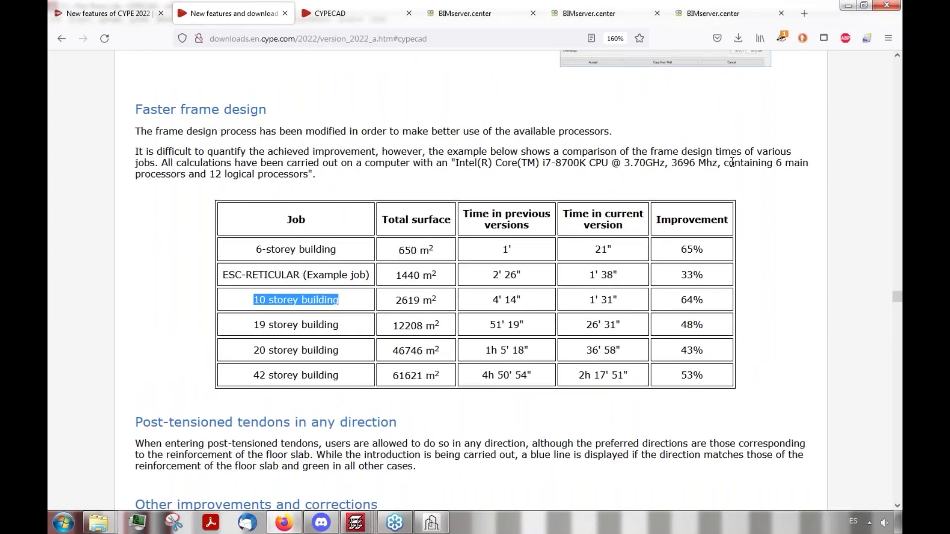
{"action": "left_click_drag", "start_coordinate": [727, 162], "coordinate": [316, 177]}
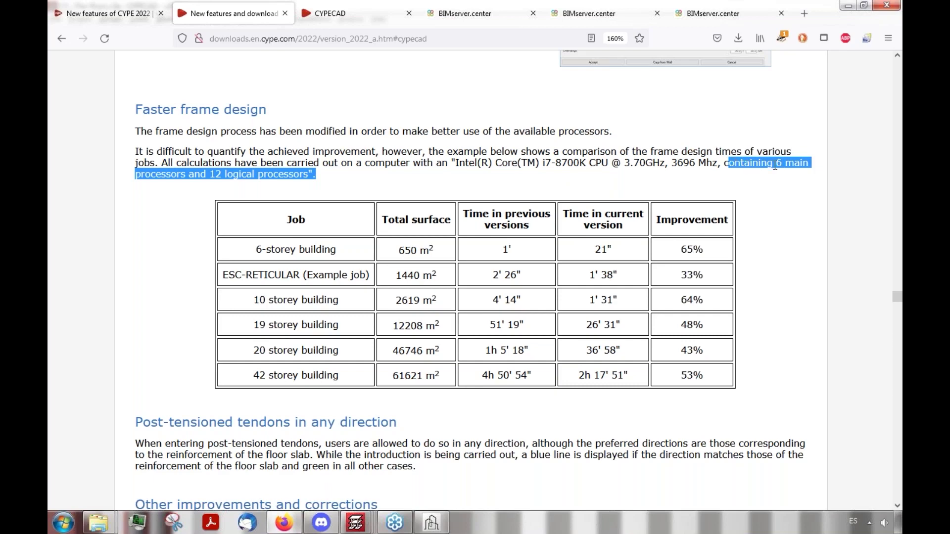
{"action": "left_click", "coordinate": [341, 190]}
Step: Go to the release notes section on post-tensioned tendons in any direction and highlight its heading
{"action": "scroll", "coordinate": [382, 178], "scroll_direction": "down", "scroll_amount": 3}
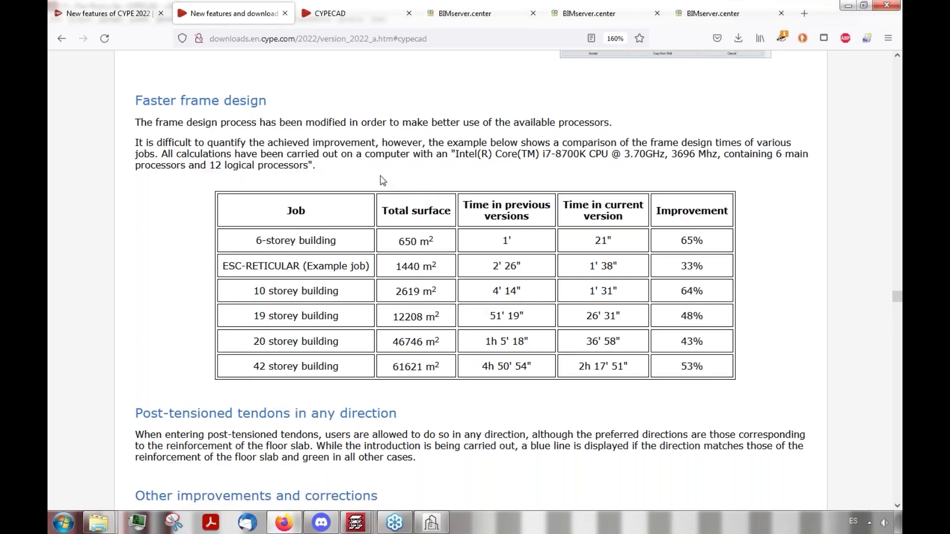
{"action": "scroll", "coordinate": [355, 215], "scroll_direction": "up", "scroll_amount": 5}
{"action": "scroll", "coordinate": [348, 216], "scroll_direction": "down", "scroll_amount": 8}
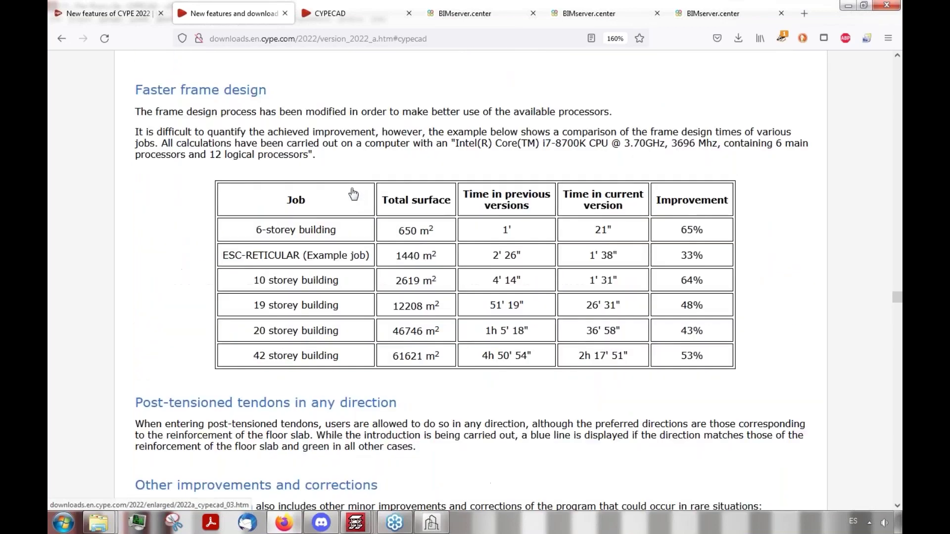
{"action": "scroll", "coordinate": [349, 194], "scroll_direction": "down", "scroll_amount": 2}
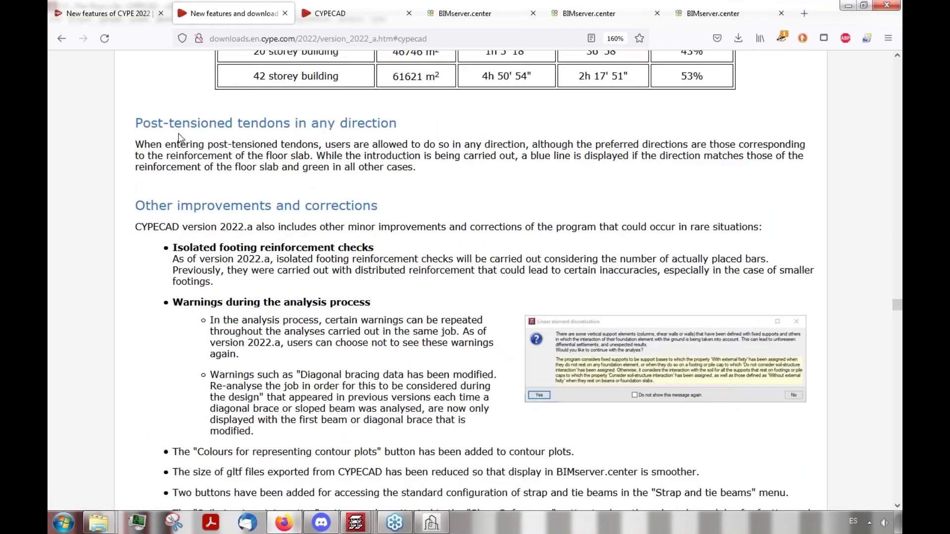
{"action": "left_click_drag", "start_coordinate": [142, 121], "coordinate": [350, 122]}
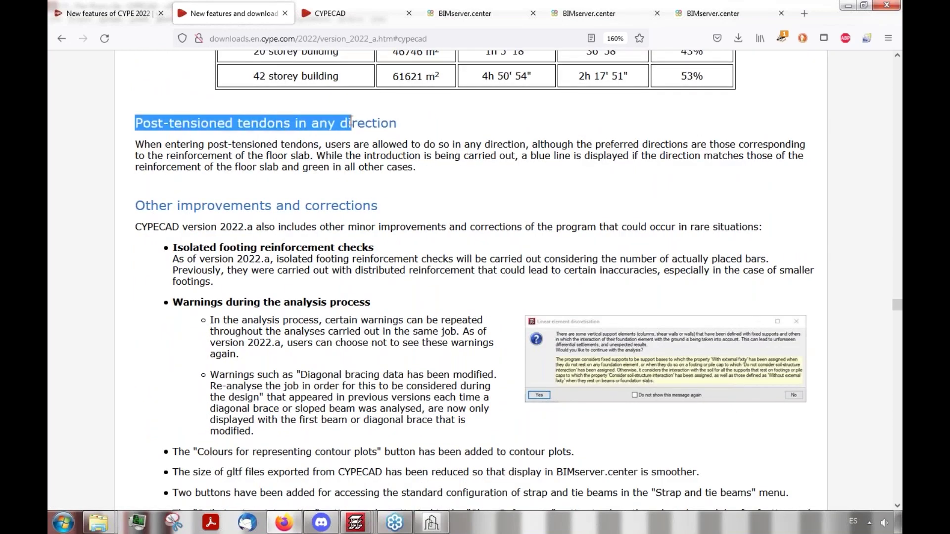
Step: Switch to the Embedded beams and crown beams job in CYPECAD and go up to the Floor 1 plan
{"action": "left_click", "coordinate": [356, 523]}
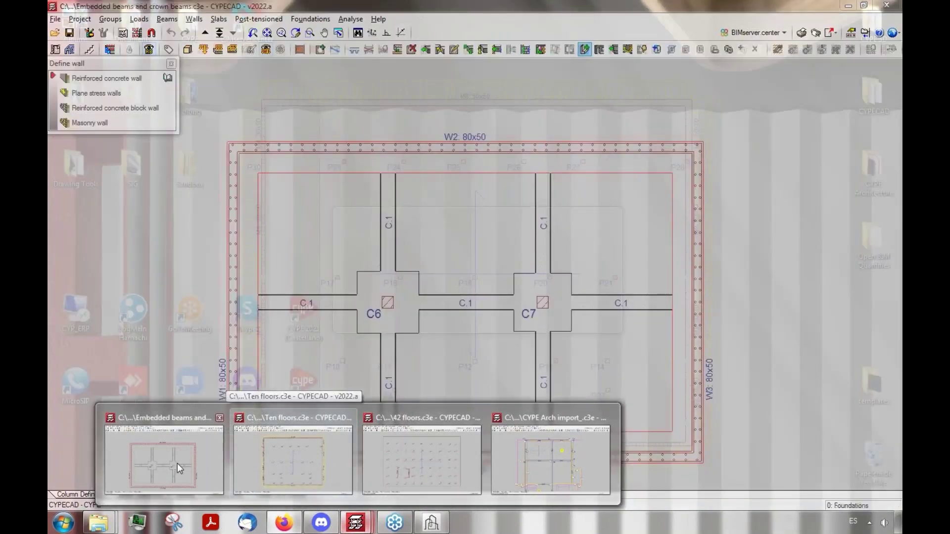
{"action": "left_click", "coordinate": [177, 463]}
{"action": "left_click", "coordinate": [204, 32]}
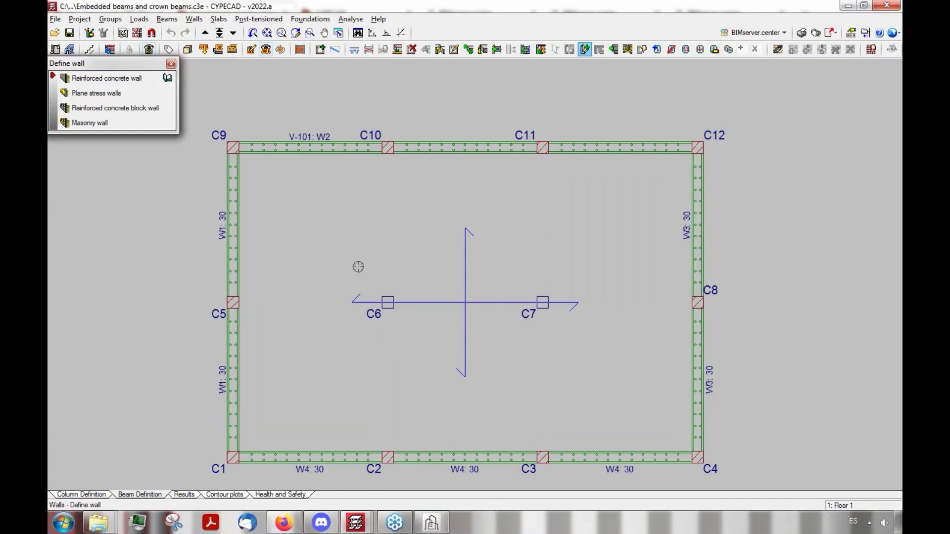
Step: Introduce a vertical tendon flexure line with a set distance to the top surface, between wall W1 and the vertical tendons on Floor 1
{"action": "left_click", "coordinate": [247, 19]}
{"action": "left_click", "coordinate": [271, 48]}
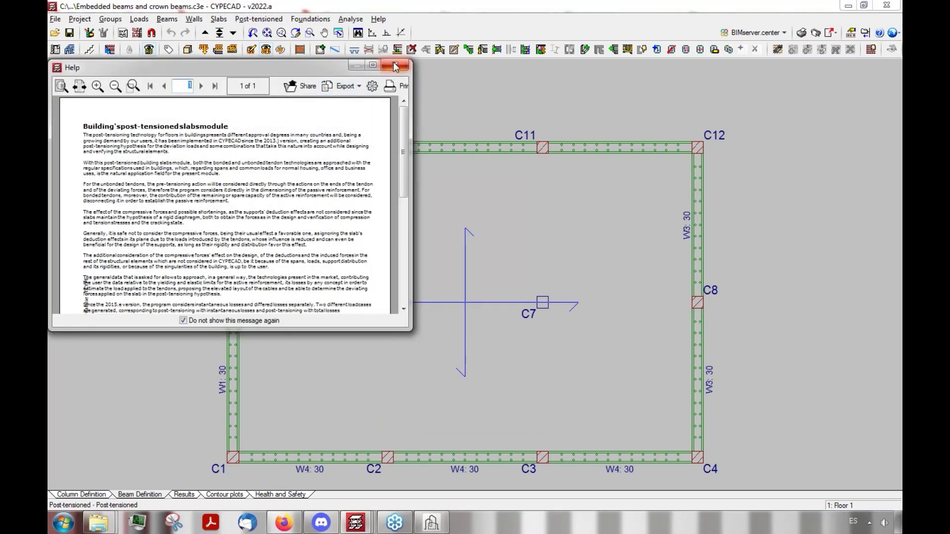
{"action": "left_click", "coordinate": [396, 67]}
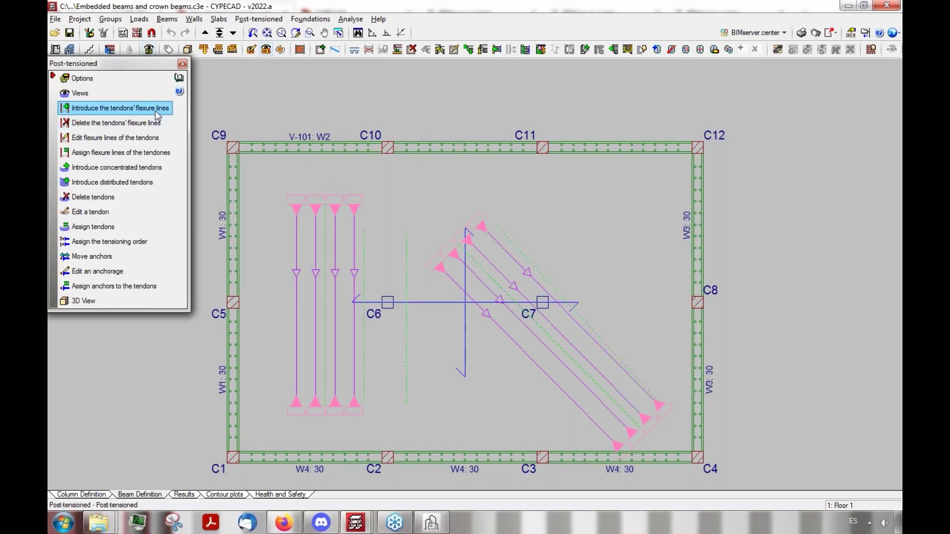
{"action": "left_click", "coordinate": [154, 171]}
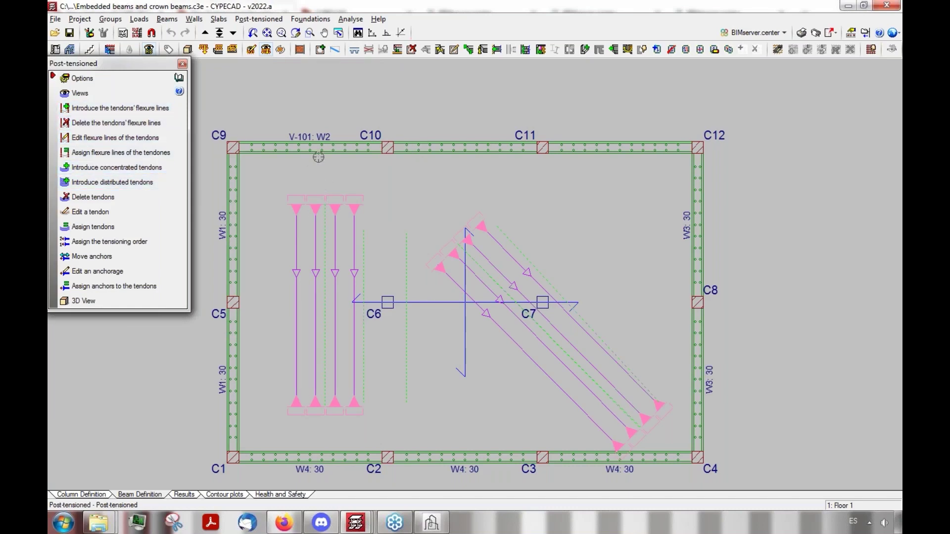
{"action": "left_click", "coordinate": [124, 108]}
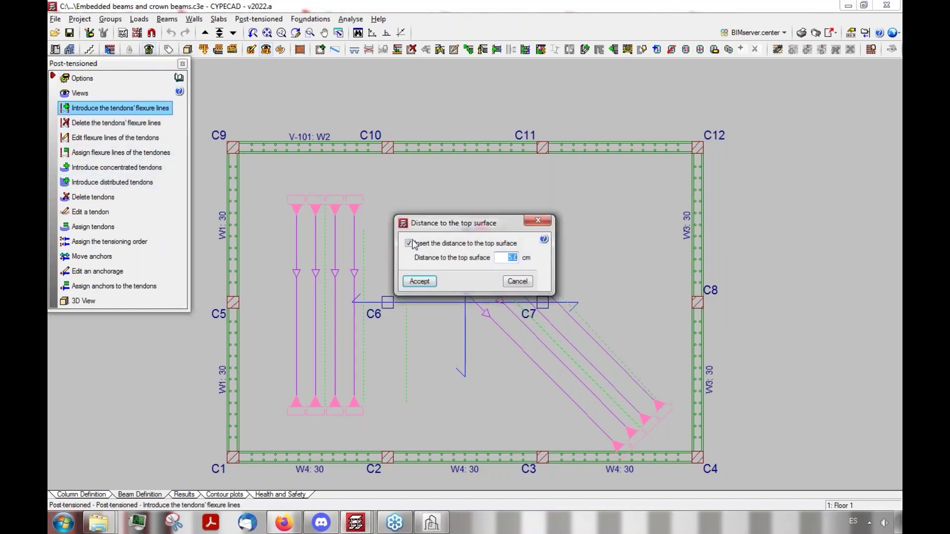
{"action": "left_click", "coordinate": [426, 285]}
{"action": "left_click", "coordinate": [265, 206]}
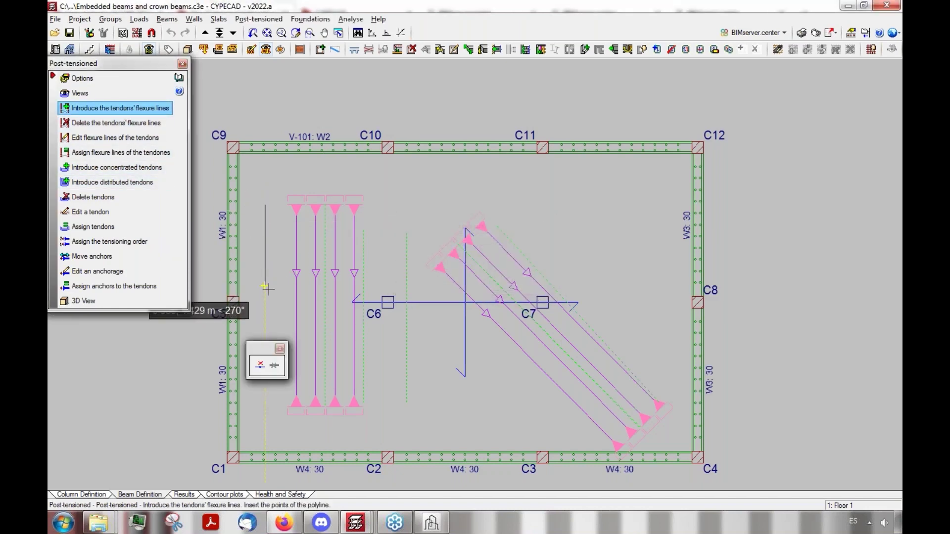
{"action": "left_click", "coordinate": [266, 311]}
{"action": "right_click", "coordinate": [314, 299]}
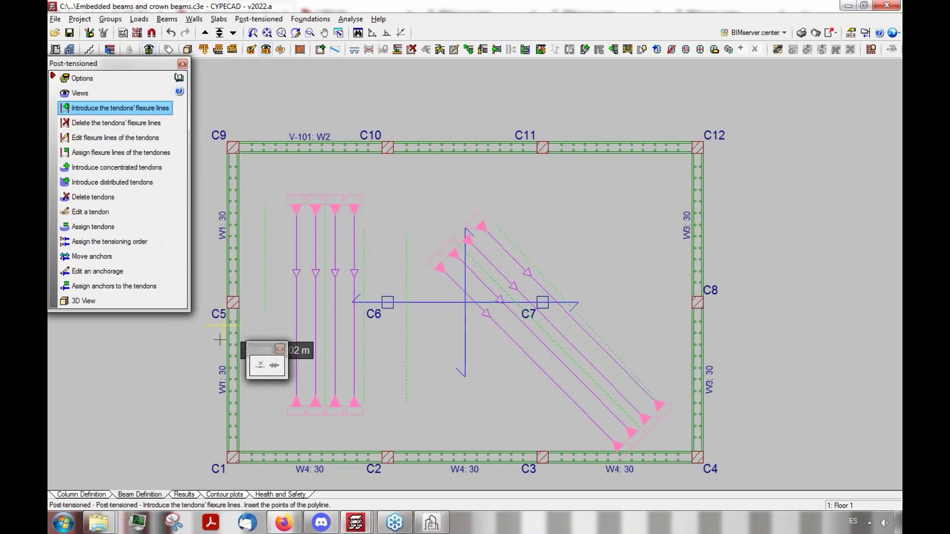
Step: Introduce four concentrated tendons at 50 cm separation, running diagonally from beside wall W1 across the vertical tendons to below C6
{"action": "left_click", "coordinate": [117, 167]}
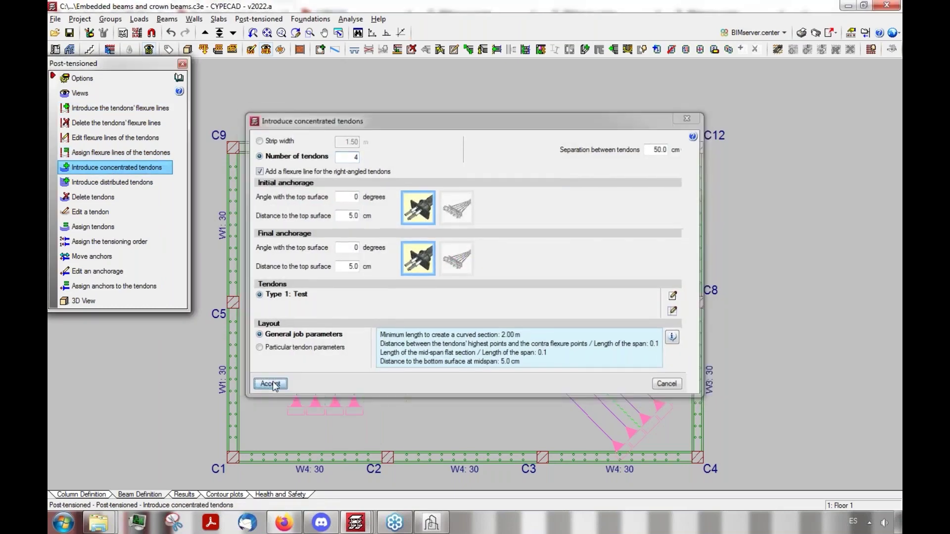
{"action": "left_click", "coordinate": [271, 384]}
{"action": "left_click", "coordinate": [275, 207]}
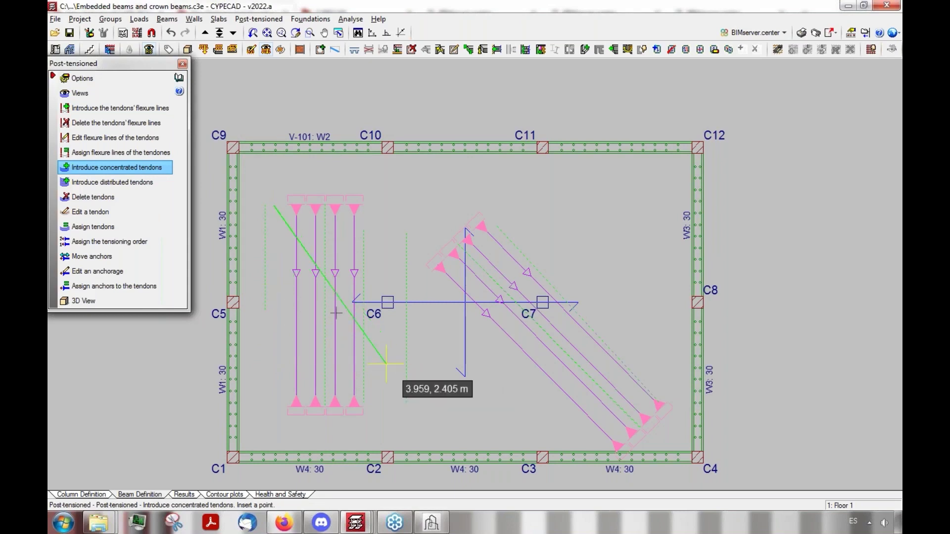
{"action": "left_click", "coordinate": [406, 384]}
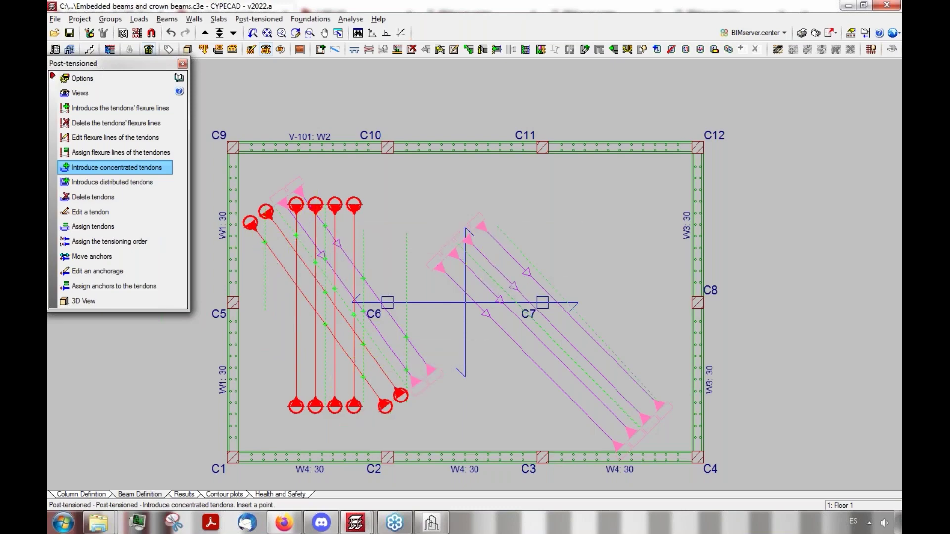
Step: Switch to the release notes' Other improvements and corrections section, highlight the analysis warnings heading and view the enlarged Linear element discretisation message
{"action": "left_click", "coordinate": [285, 523]}
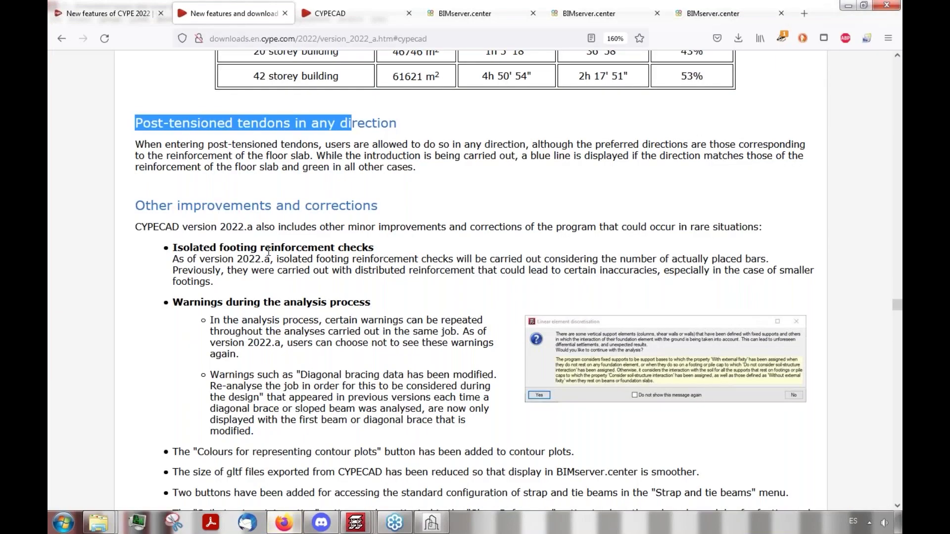
{"action": "scroll", "coordinate": [279, 214], "scroll_direction": "down", "scroll_amount": 2}
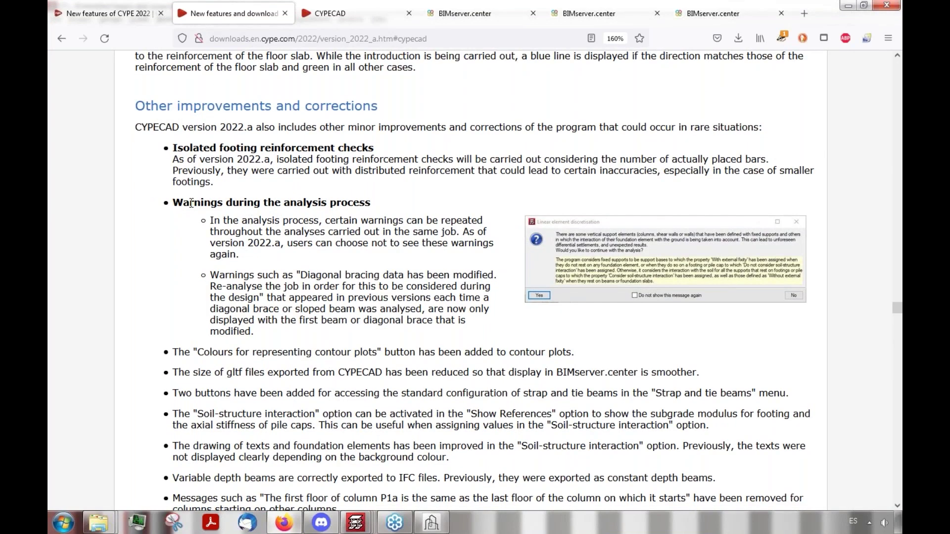
{"action": "left_click_drag", "start_coordinate": [175, 203], "coordinate": [331, 204]}
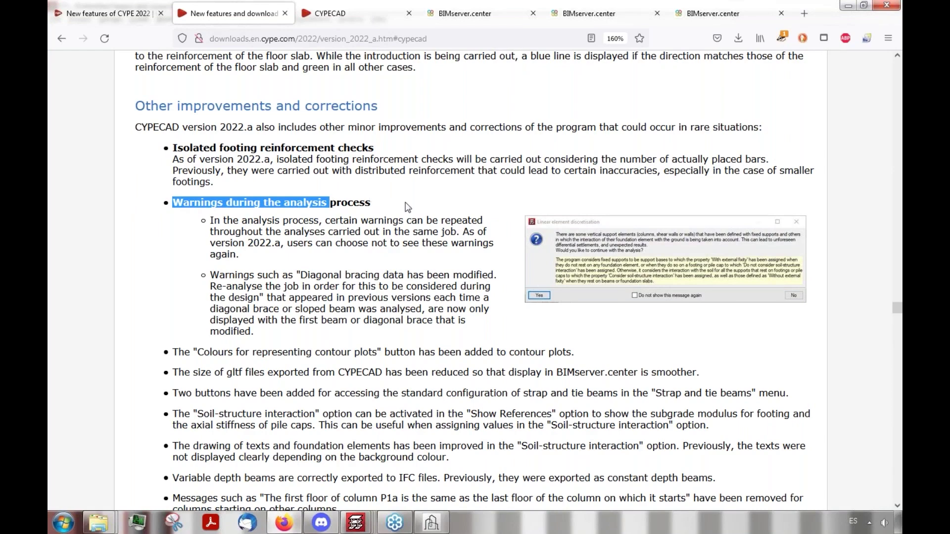
{"action": "left_click", "coordinate": [431, 196]}
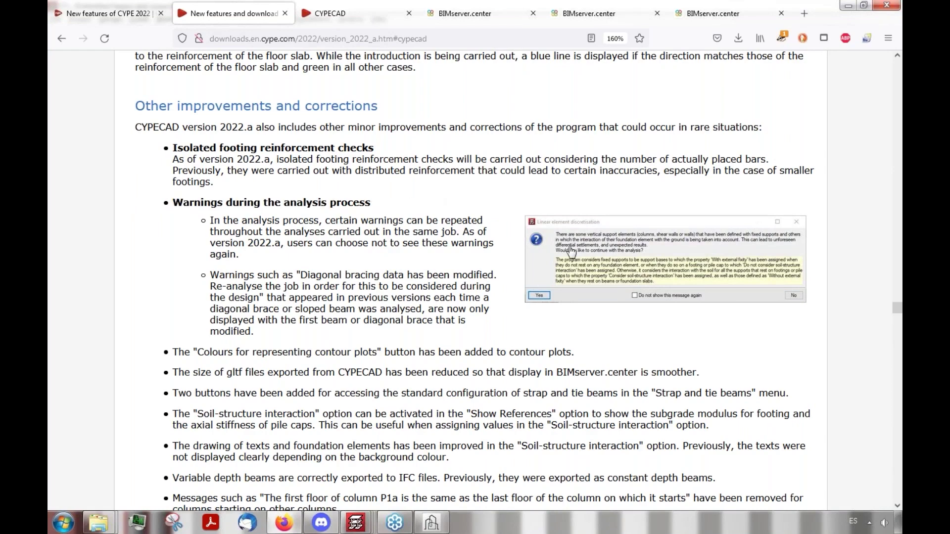
{"action": "left_click", "coordinate": [316, 1]}
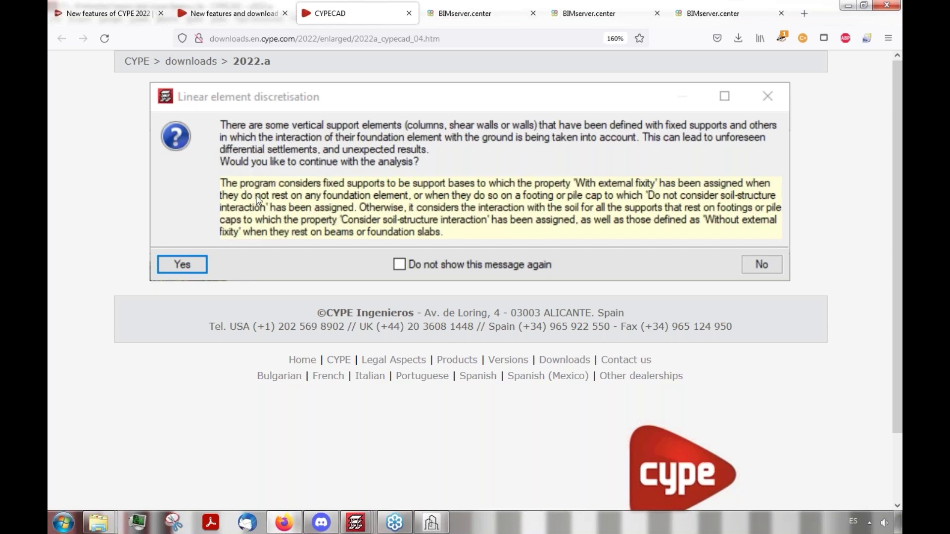
Step: Return to the release notes page and highlight the Isolated footing reinforcement checks heading
{"action": "left_click", "coordinate": [222, 20]}
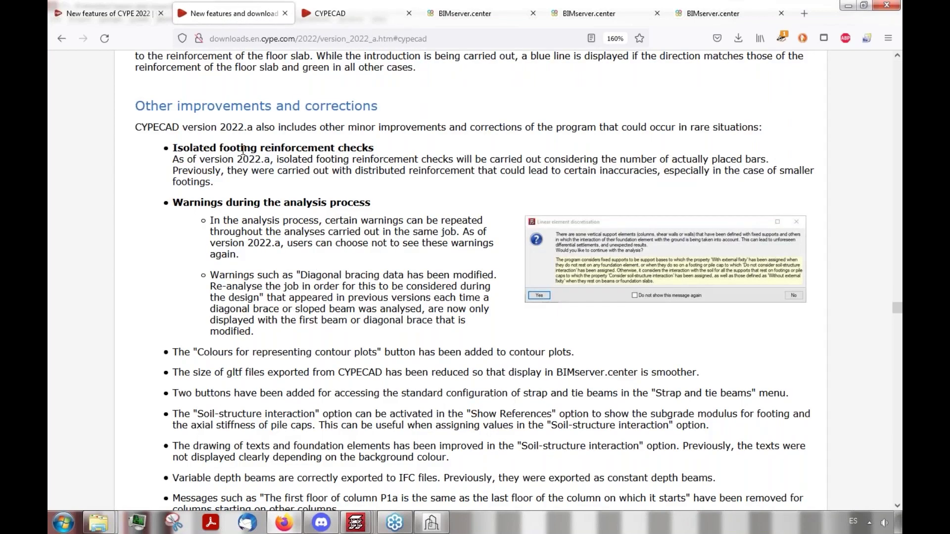
{"action": "left_click_drag", "start_coordinate": [176, 148], "coordinate": [393, 148]}
{"action": "left_click", "coordinate": [391, 156]}
Step: Switch back to the Embedded beams and crown beams job in CYPECAD, dismiss the incidents report and go down to the Foundations plan
{"action": "mouse_move", "coordinate": [355, 523]}
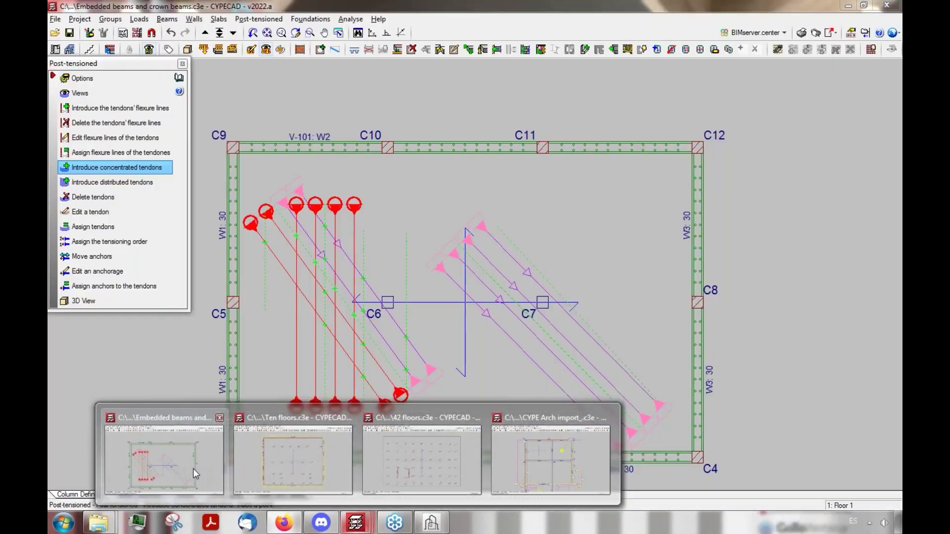
{"action": "left_click", "coordinate": [193, 469]}
{"action": "left_click", "coordinate": [233, 33]}
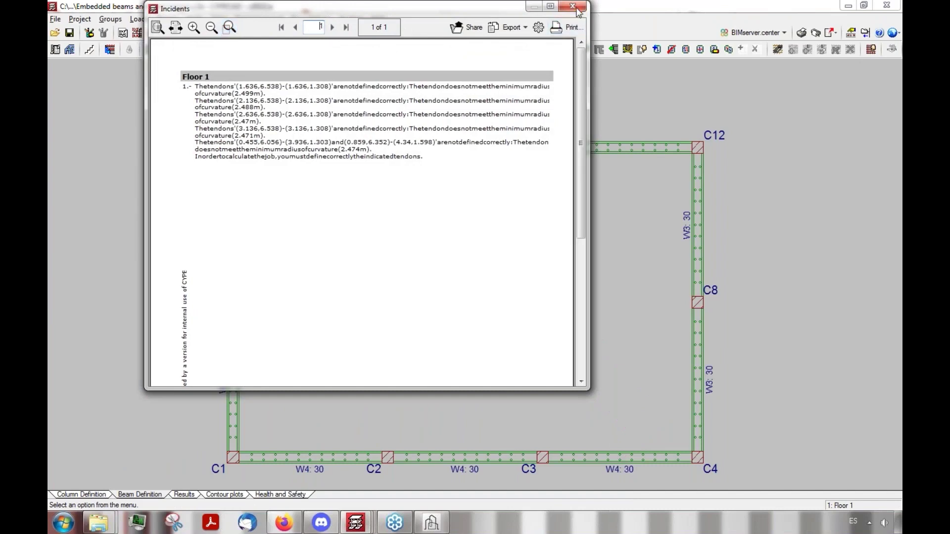
{"action": "left_click", "coordinate": [573, 7]}
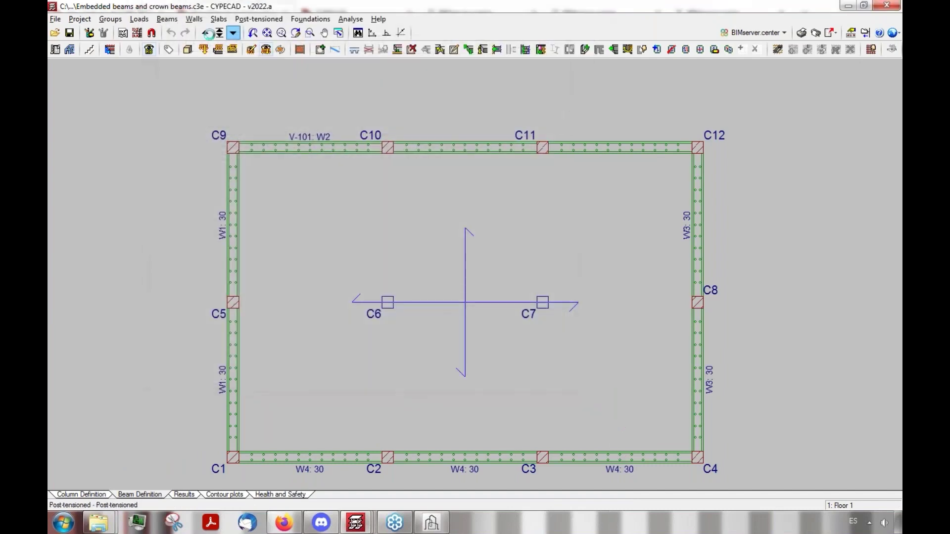
{"action": "left_click", "coordinate": [233, 33]}
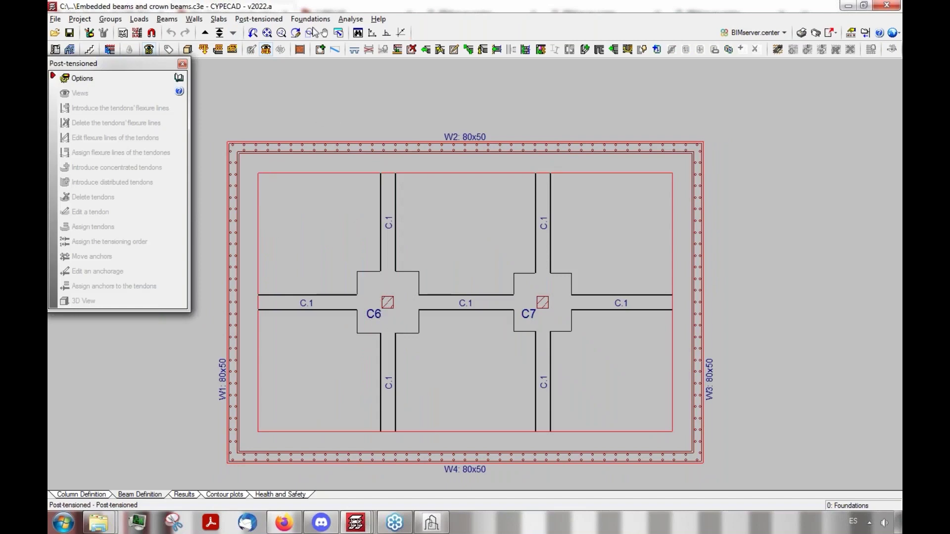
Step: Open the isolated footing under column C6 for editing from the foundation elements
{"action": "left_click", "coordinate": [348, 20]}
{"action": "mouse_move", "coordinate": [321, 20]}
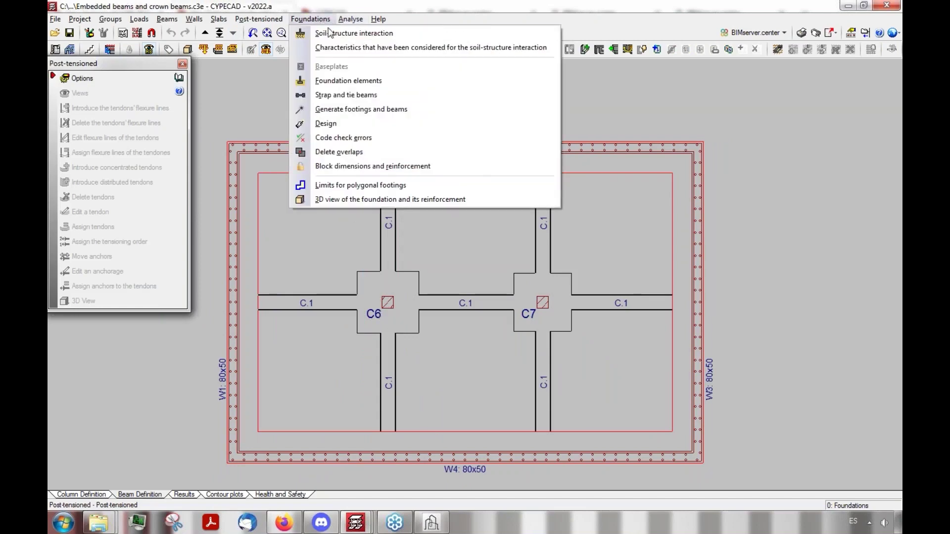
{"action": "left_click", "coordinate": [348, 83]}
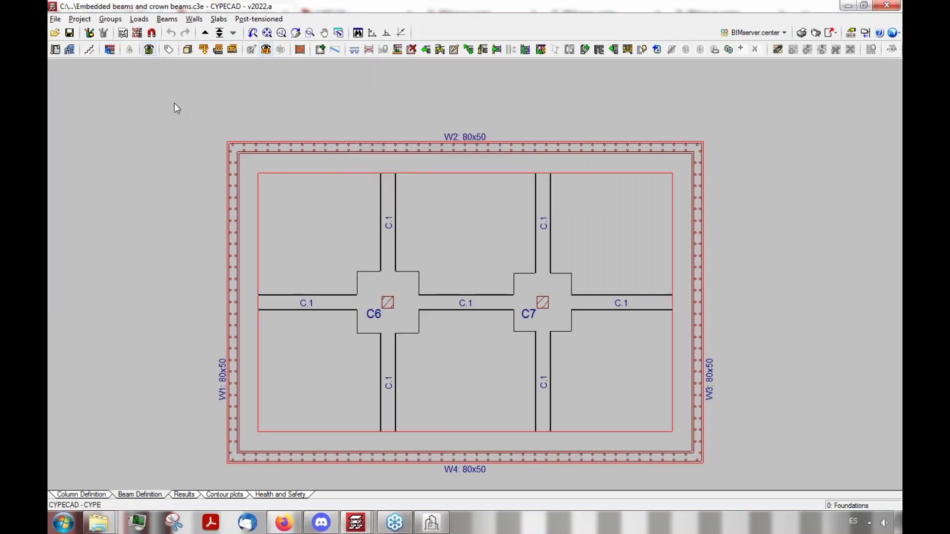
{"action": "left_click", "coordinate": [83, 93]}
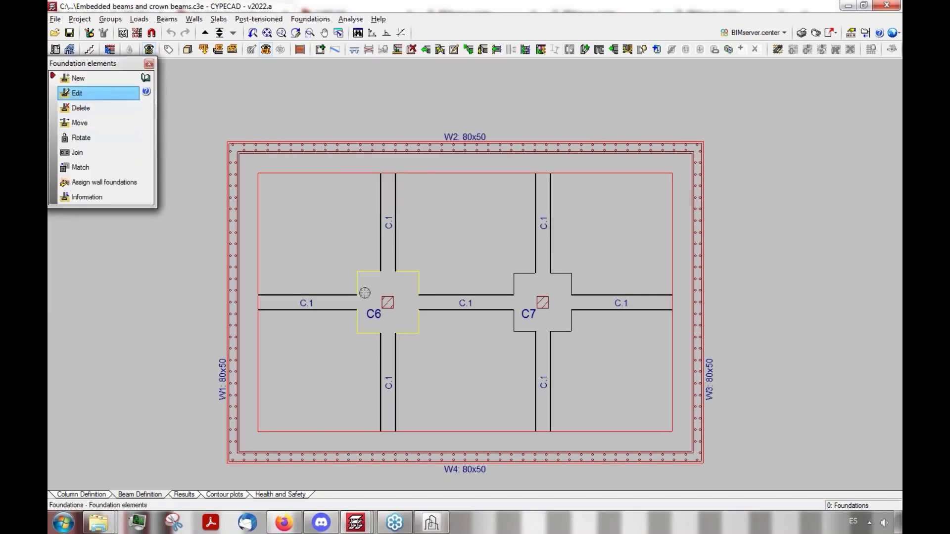
{"action": "left_click", "coordinate": [377, 292]}
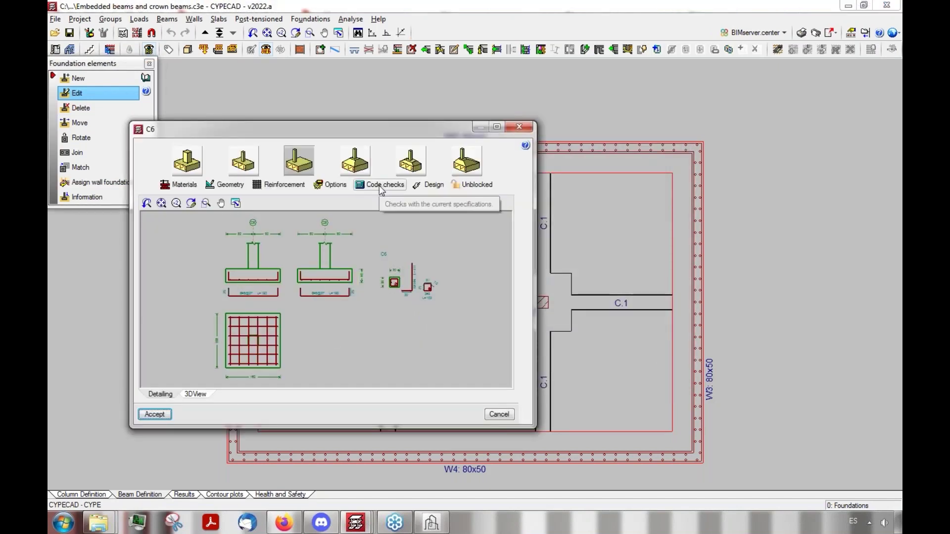
Step: Examine the C6 footing's code checks for minimum bar diameter and minimum geometric ratio, then close the footing editor
{"action": "left_click", "coordinate": [382, 188]}
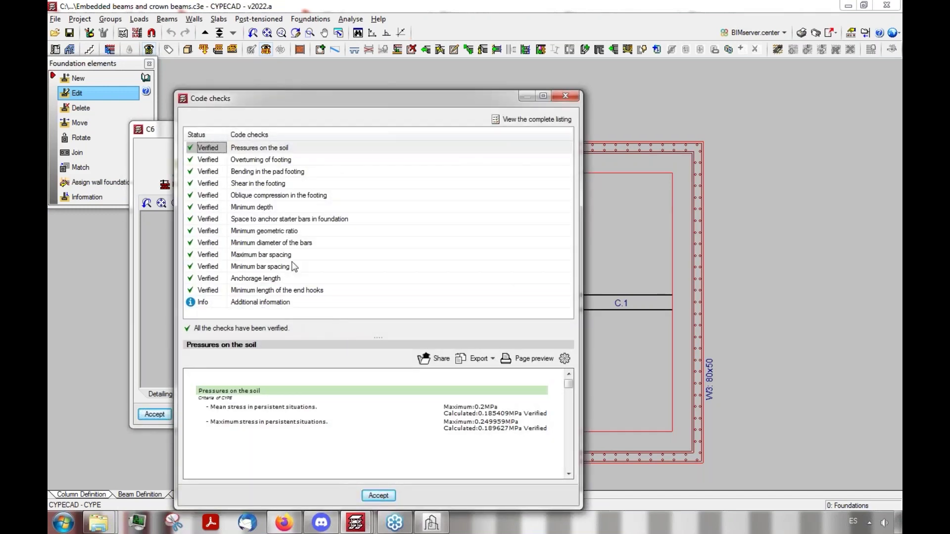
{"action": "left_click", "coordinate": [272, 242]}
{"action": "left_click", "coordinate": [269, 233]}
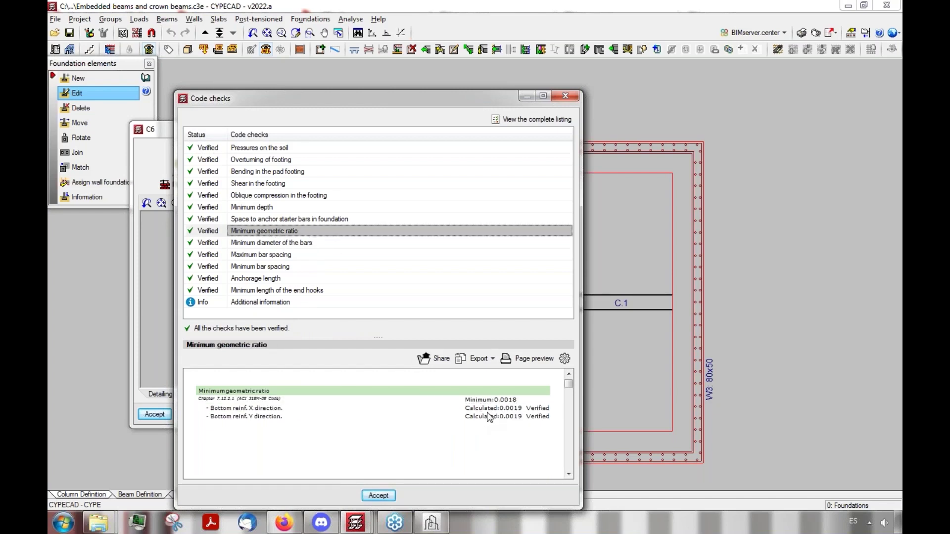
{"action": "mouse_move", "coordinate": [457, 98]}
{"action": "left_mouse_down"}
{"action": "mouse_move", "coordinate": [252, 88]}
{"action": "mouse_move", "coordinate": [380, 95]}
{"action": "left_mouse_up"}
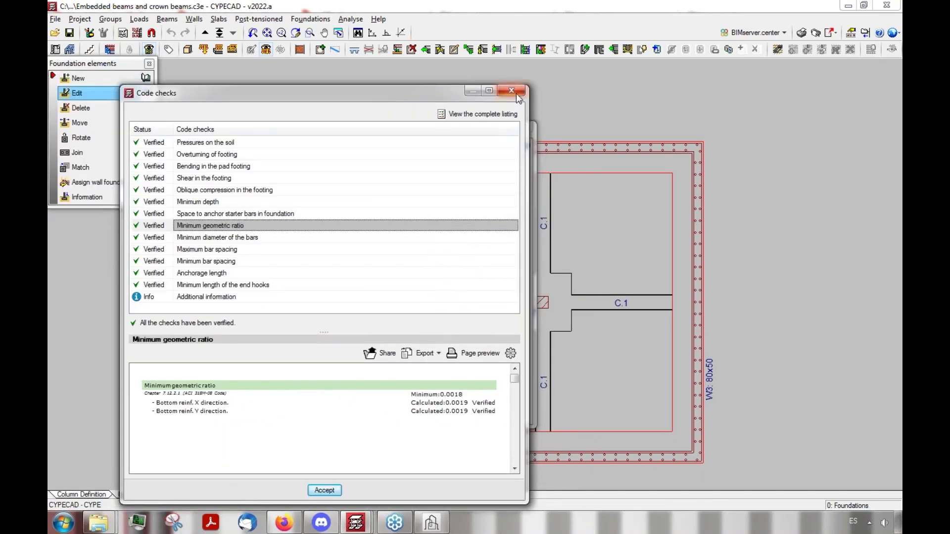
{"action": "left_click", "coordinate": [514, 91]}
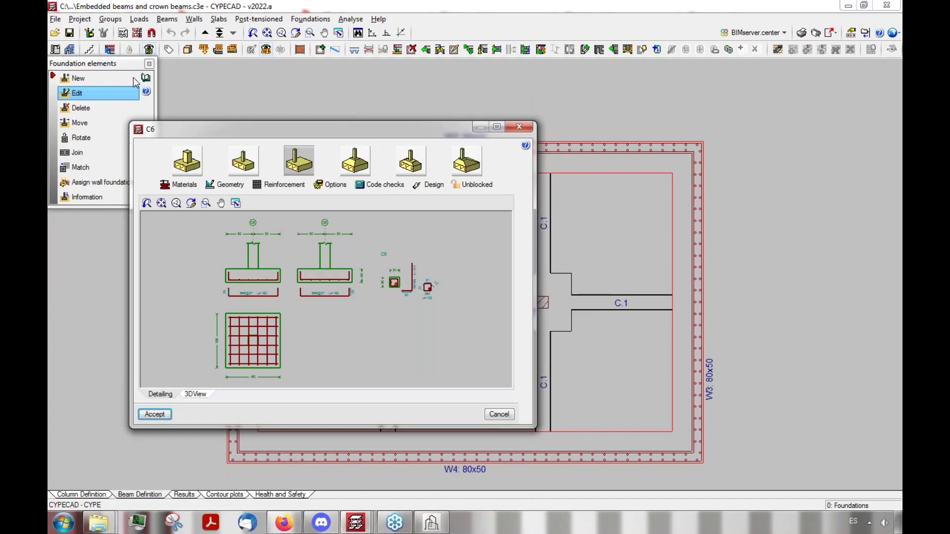
{"action": "left_click", "coordinate": [521, 128]}
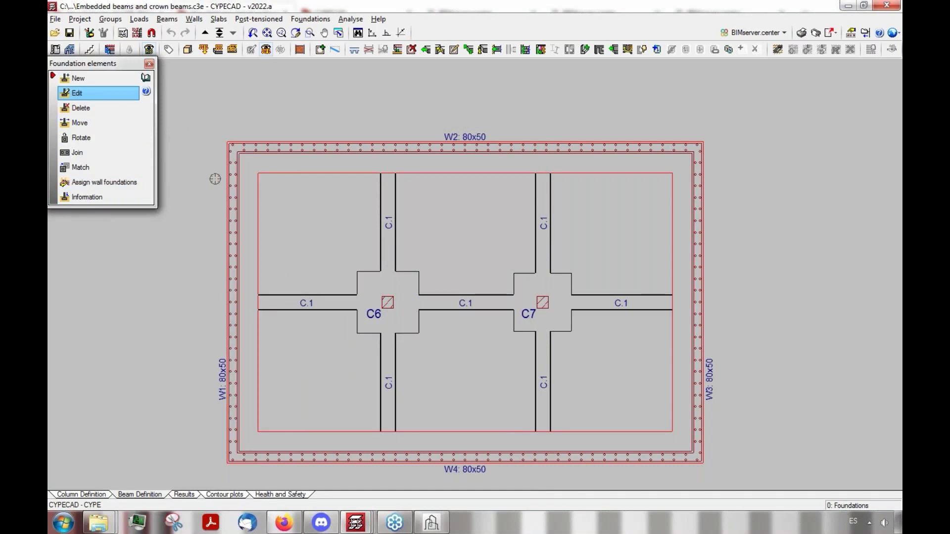
Step: Open the strap beam tables in the strap and tie beam tools and choose the Special table option
{"action": "left_click", "coordinate": [310, 20]}
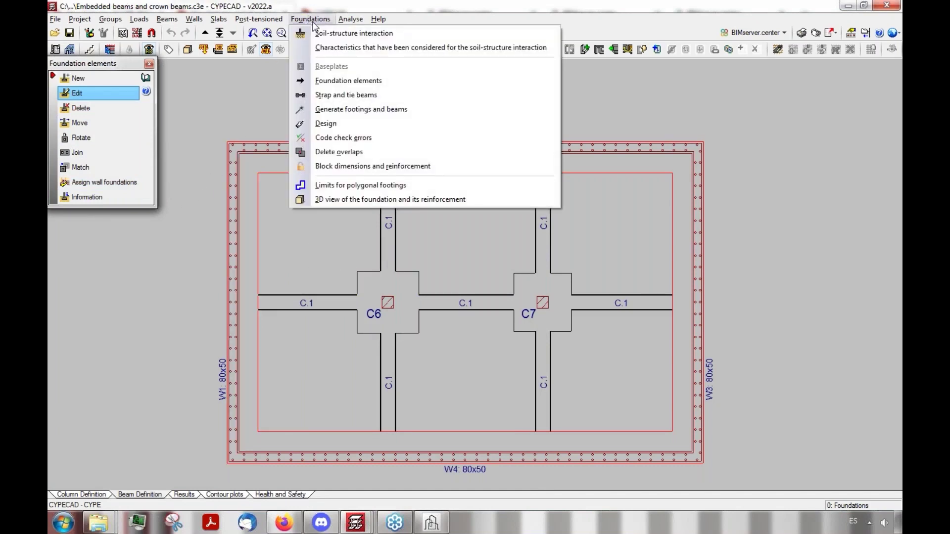
{"action": "left_click", "coordinate": [349, 95]}
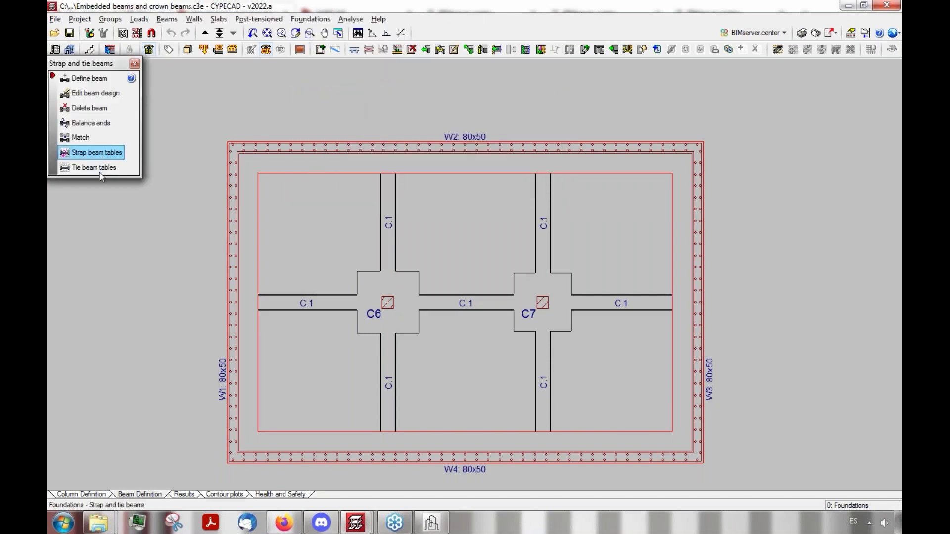
{"action": "left_click", "coordinate": [97, 154]}
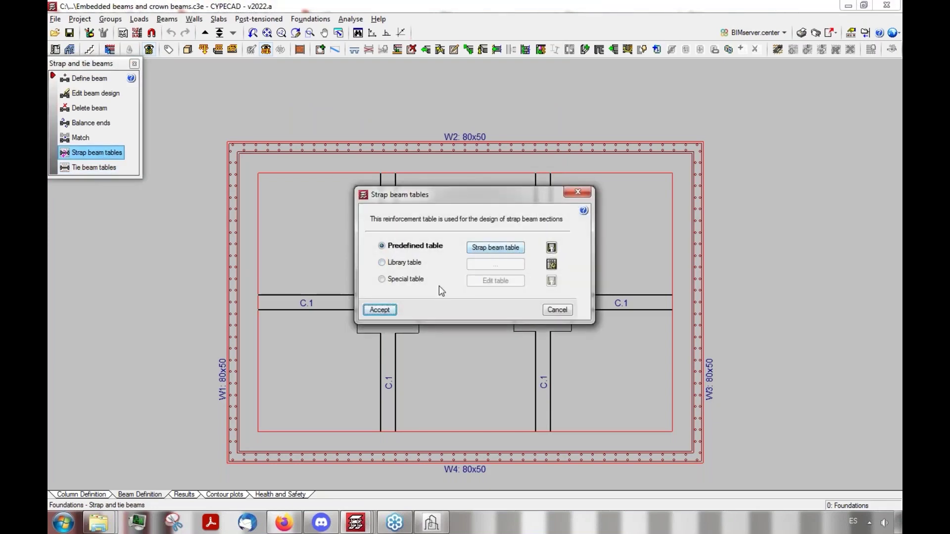
{"action": "left_click", "coordinate": [383, 279]}
{"action": "left_click", "coordinate": [383, 263]}
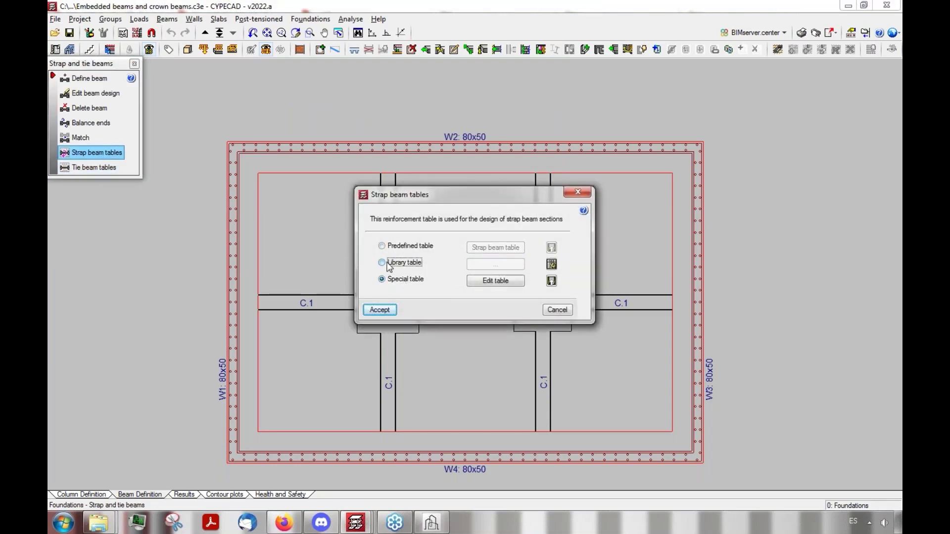
{"action": "left_click", "coordinate": [473, 286]}
Step: Look at adding a strap beam table to the library and its beam reinforcement options, then cancel out of all the table dialogs
{"action": "left_click", "coordinate": [553, 278]}
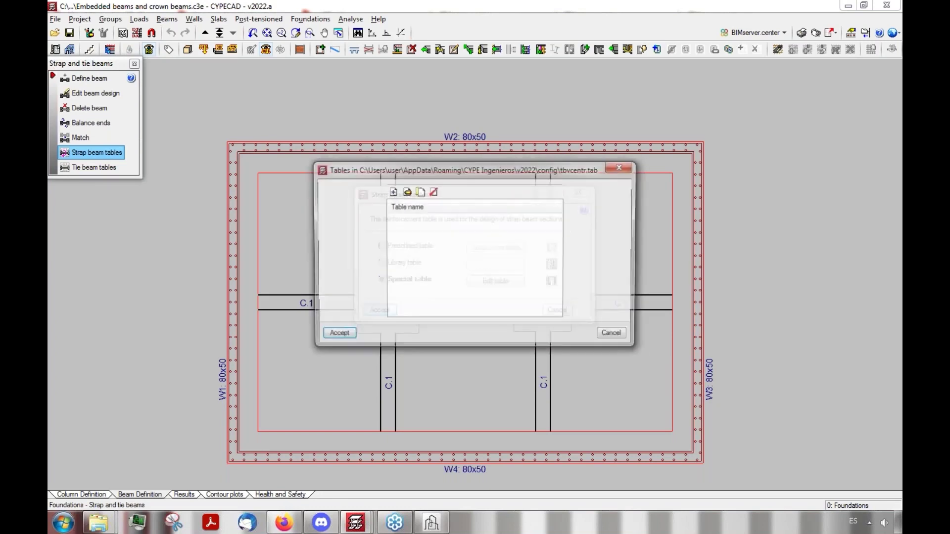
{"action": "left_click", "coordinate": [393, 192]}
{"action": "left_click", "coordinate": [407, 193]}
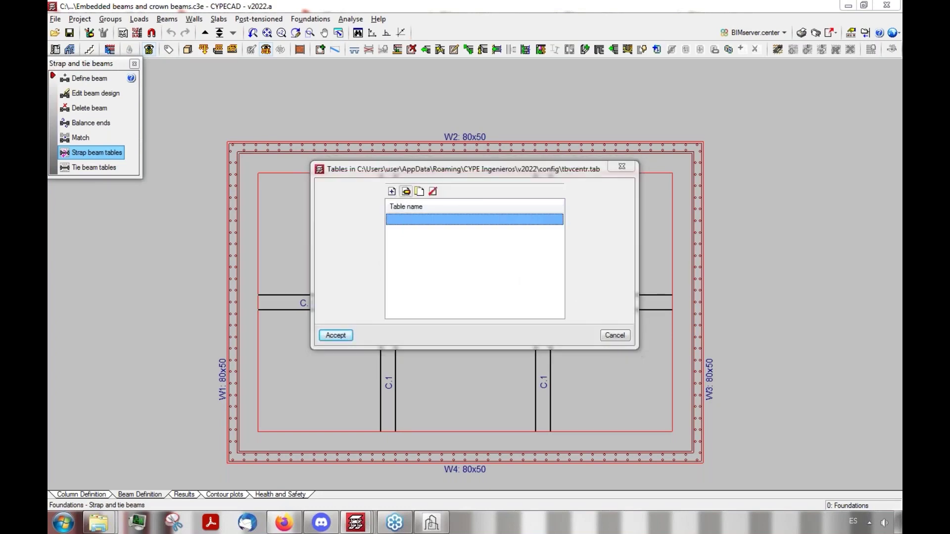
{"action": "left_click", "coordinate": [345, 181]}
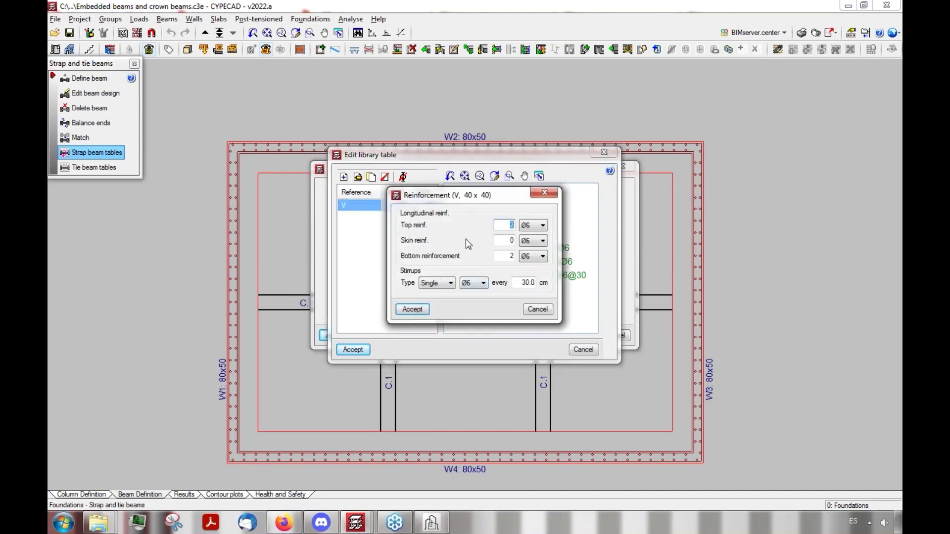
{"action": "left_click", "coordinate": [536, 309]}
{"action": "left_click", "coordinate": [583, 349]}
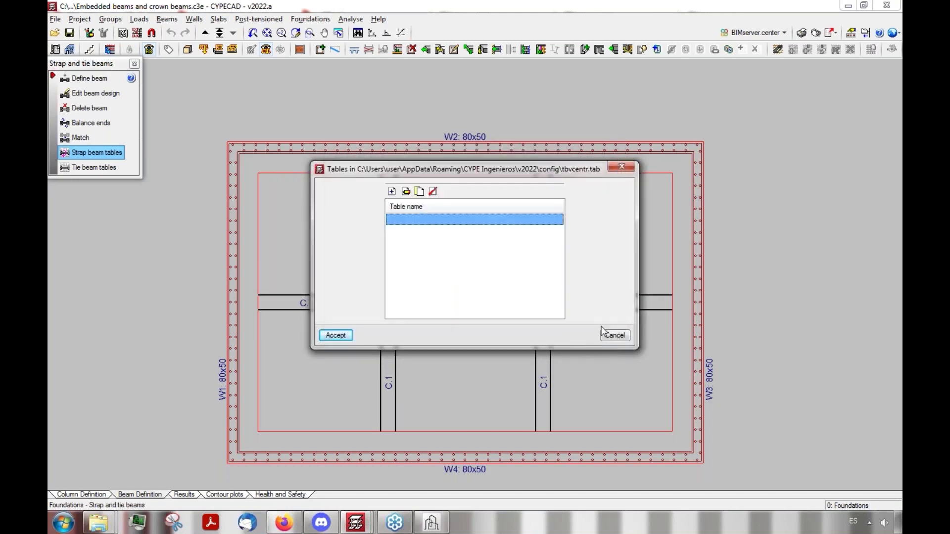
{"action": "left_click", "coordinate": [614, 335]}
{"action": "left_click", "coordinate": [558, 310]}
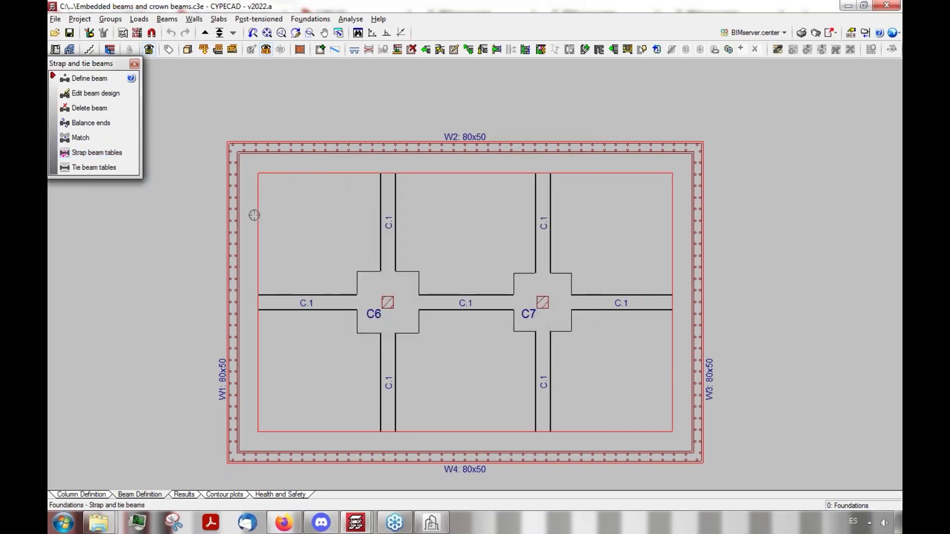
Step: Switch to the browser, read the other improvements in the release notes, and return to the Embedded beams and crown beams job in CYPECAD
{"action": "left_click", "coordinate": [291, 525]}
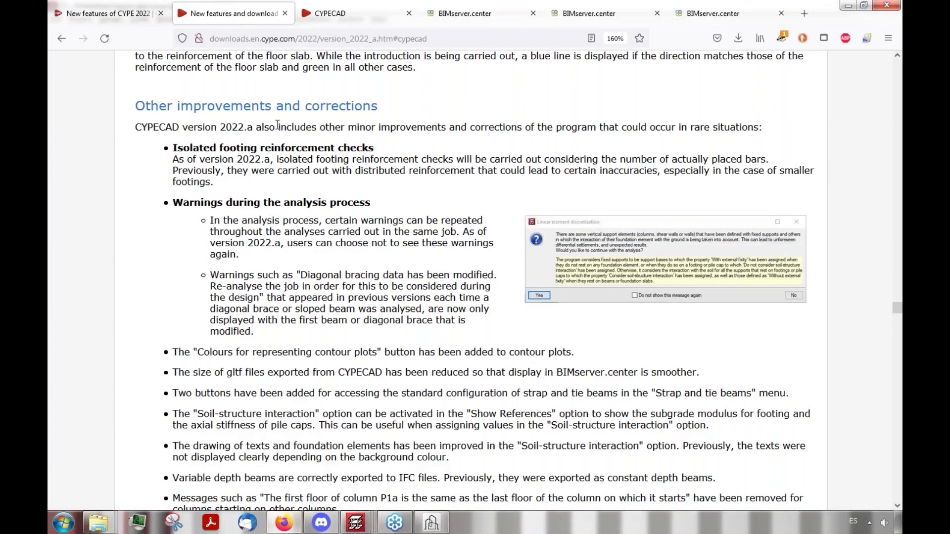
{"action": "scroll", "coordinate": [253, 268], "scroll_direction": "down", "scroll_amount": 2}
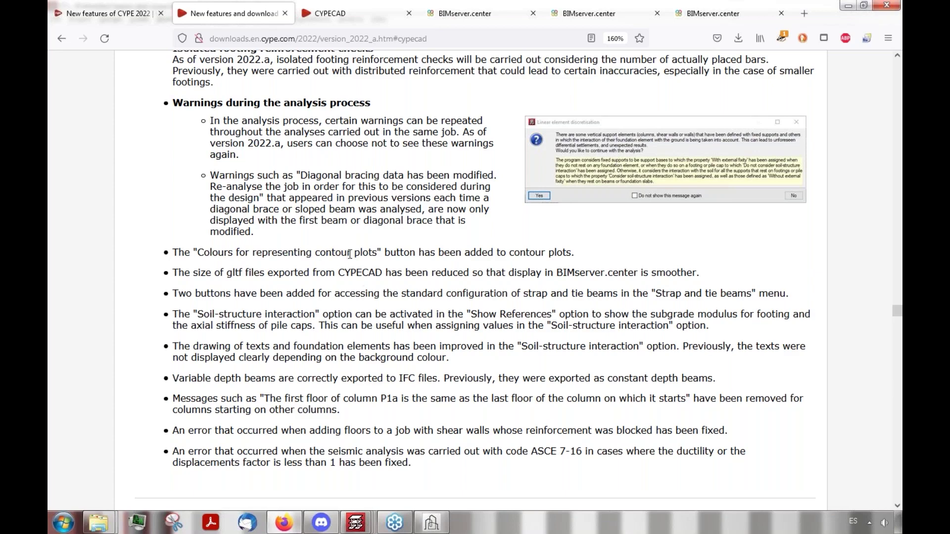
{"action": "mouse_move", "coordinate": [355, 523]}
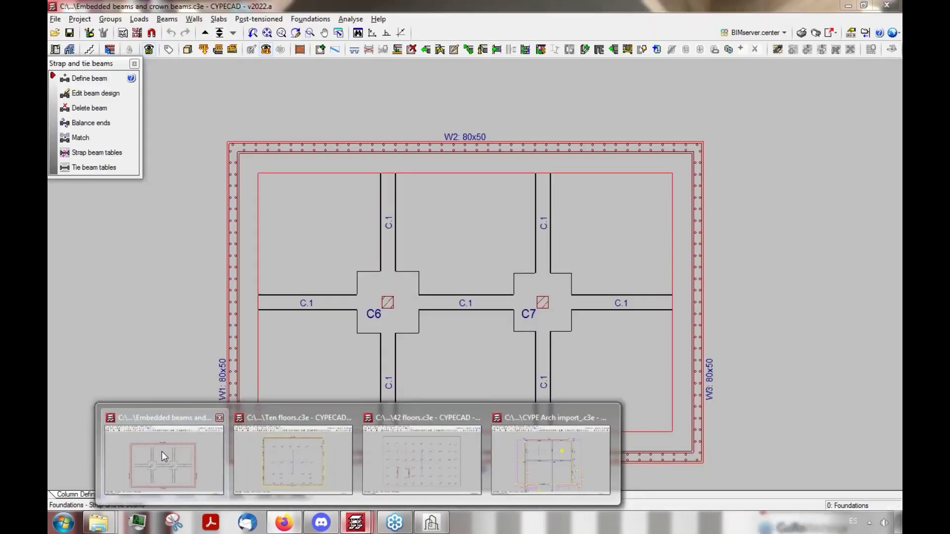
{"action": "left_click", "coordinate": [162, 451]}
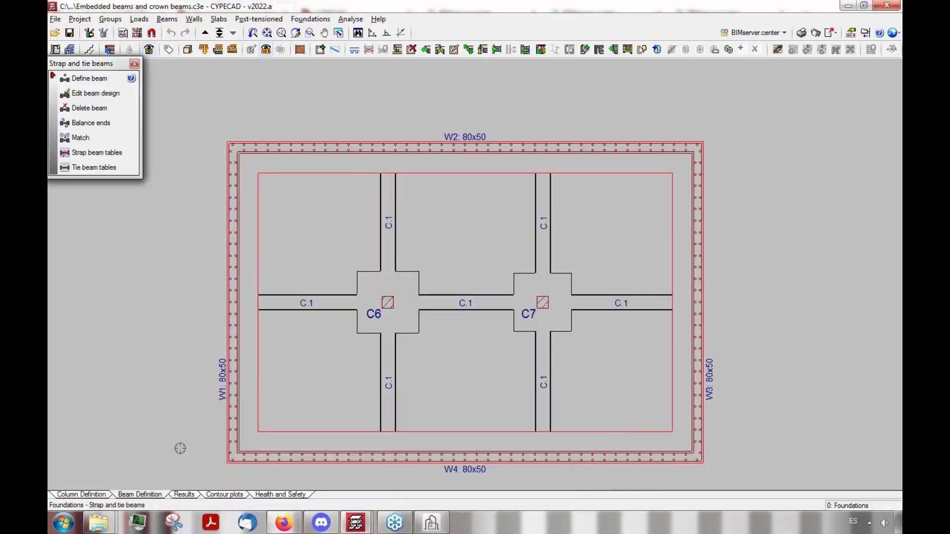
Step: Open the contour plots of the job, dismiss the incidents report and go up to Floor 2
{"action": "left_click", "coordinate": [215, 495]}
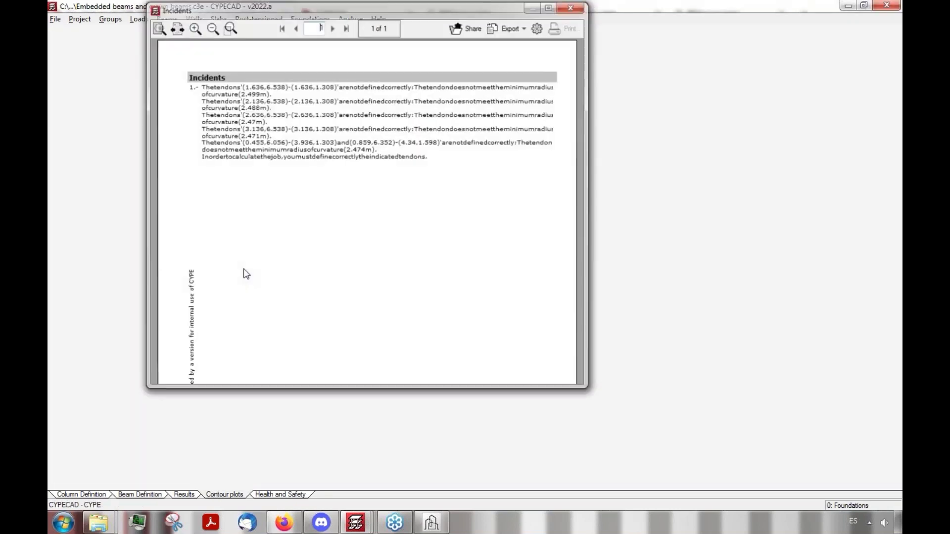
{"action": "left_click", "coordinate": [575, 7]}
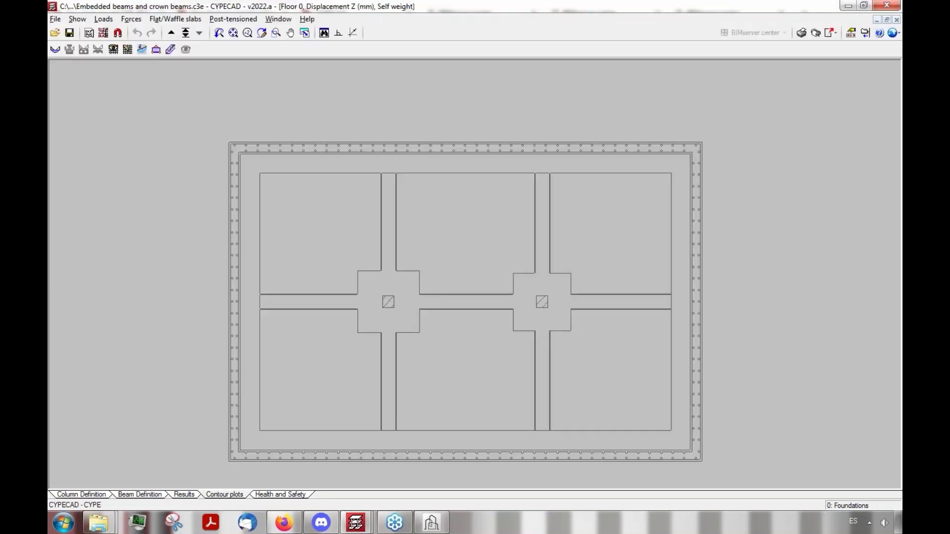
{"action": "left_click", "coordinate": [174, 33]}
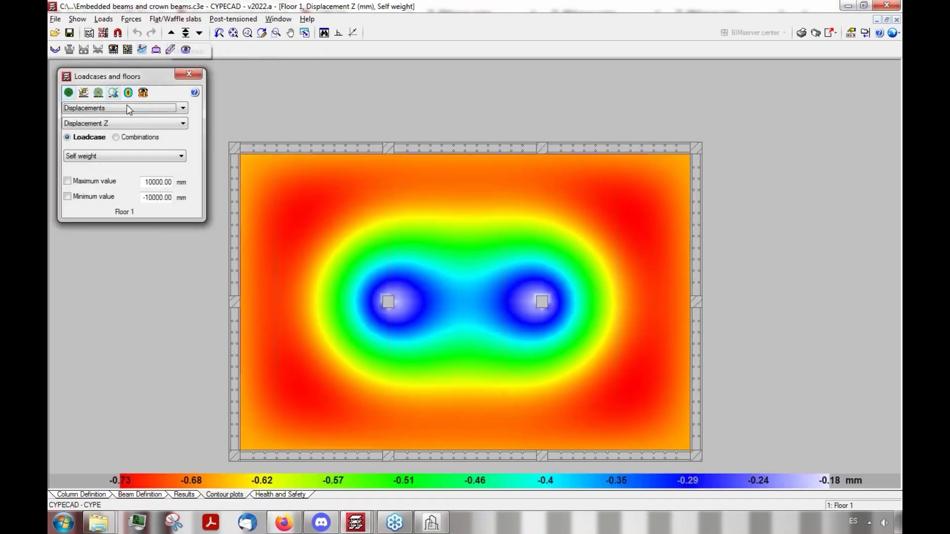
{"action": "left_click", "coordinate": [170, 34]}
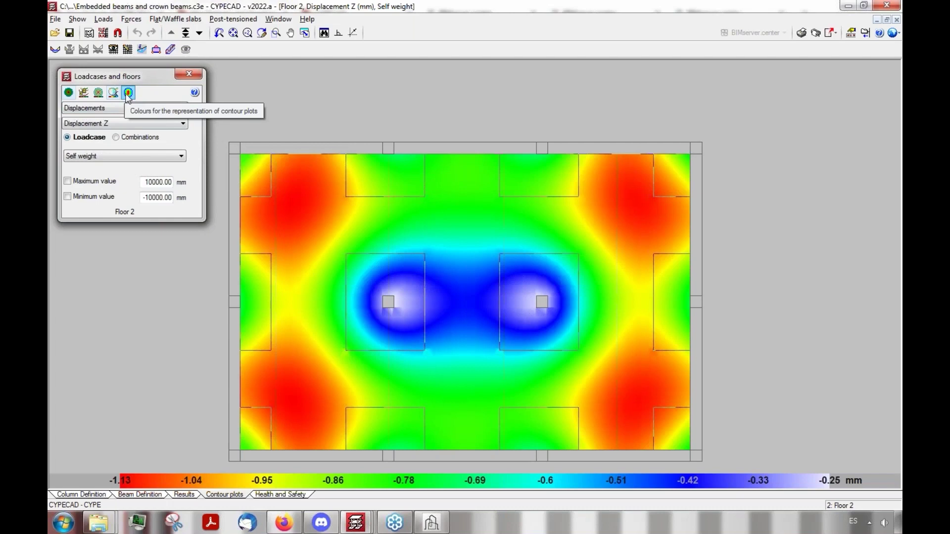
Step: Set the contour plots to the stepped magenta-to-red range with 6 colours and display the Forces plot
{"action": "left_click", "coordinate": [127, 93]}
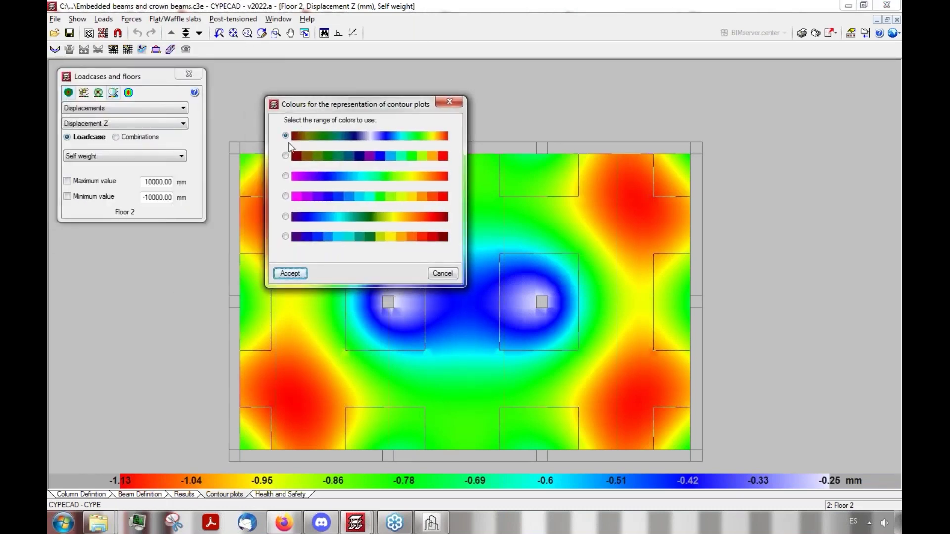
{"action": "left_click", "coordinate": [286, 156]}
{"action": "left_click", "coordinate": [287, 177]}
{"action": "left_click", "coordinate": [286, 197]}
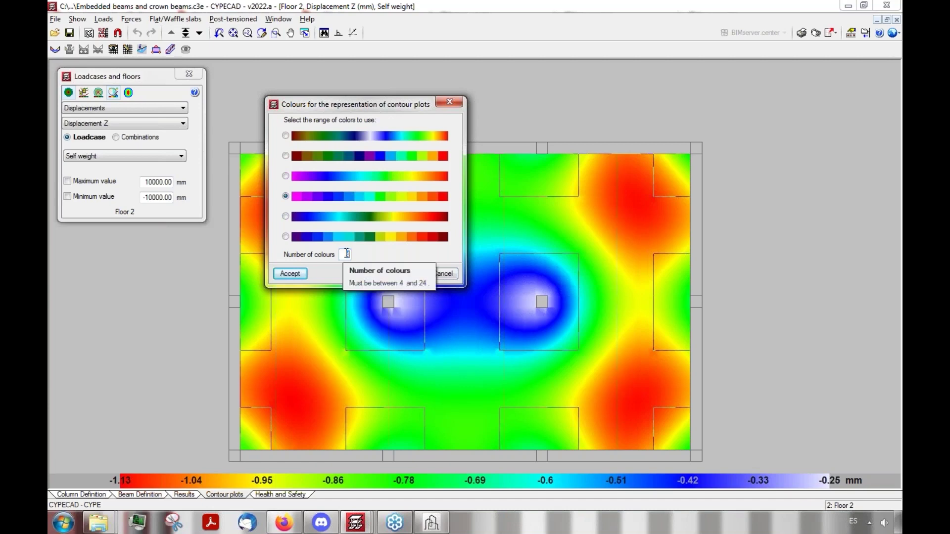
{"action": "left_click", "coordinate": [301, 275]}
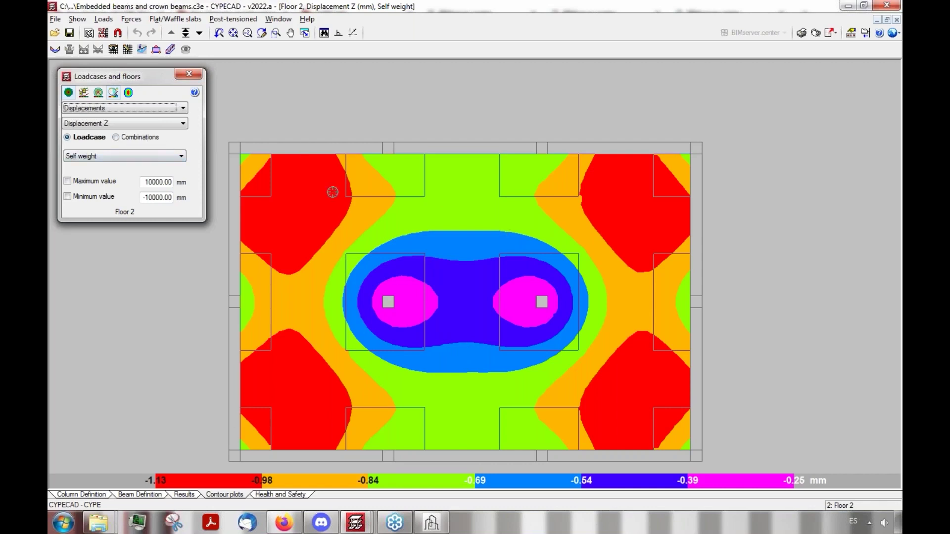
{"action": "left_click", "coordinate": [113, 107]}
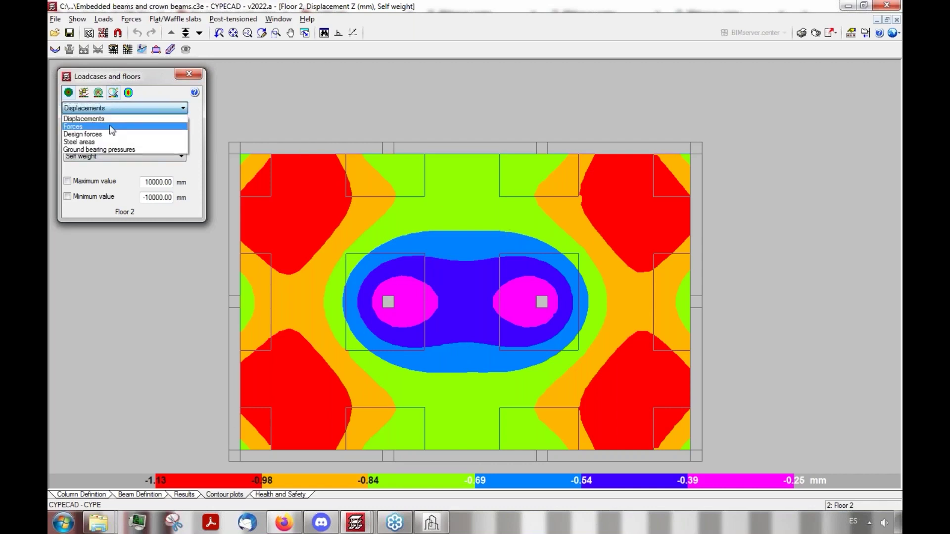
{"action": "left_click", "coordinate": [109, 126]}
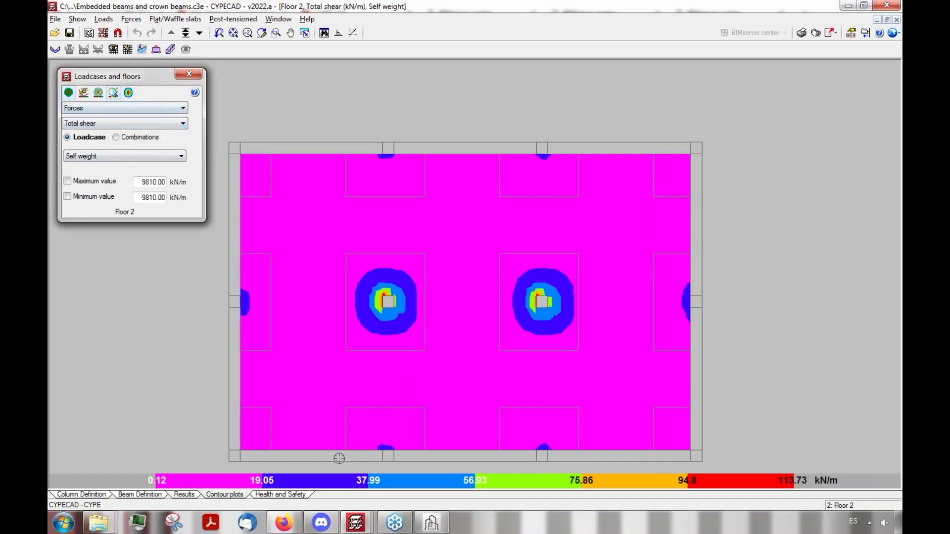
Step: Recheck the other improvements and corrections in the browser's release notes, then switch back to the Embedded beams and crown beams job in CYPECAD
{"action": "left_click", "coordinate": [292, 524]}
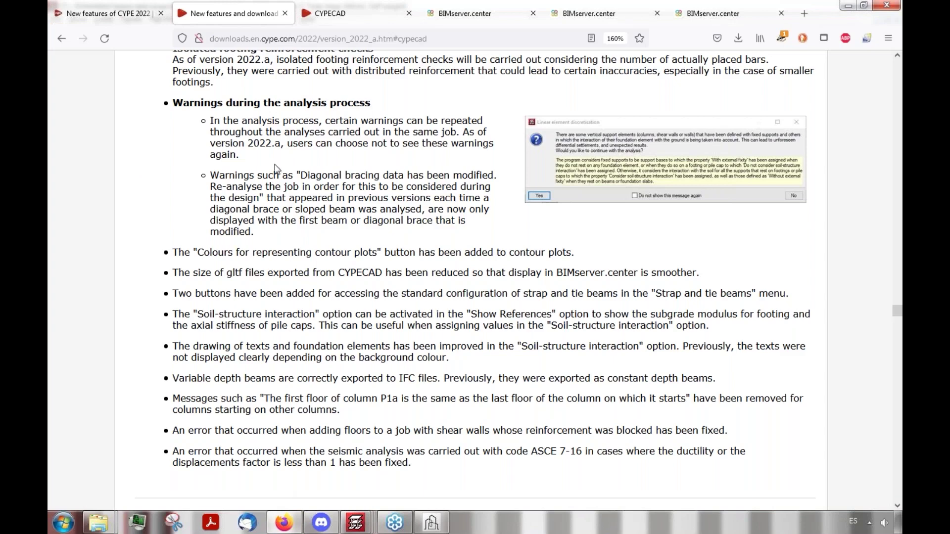
{"action": "scroll", "coordinate": [277, 167], "scroll_direction": "up", "scroll_amount": 4}
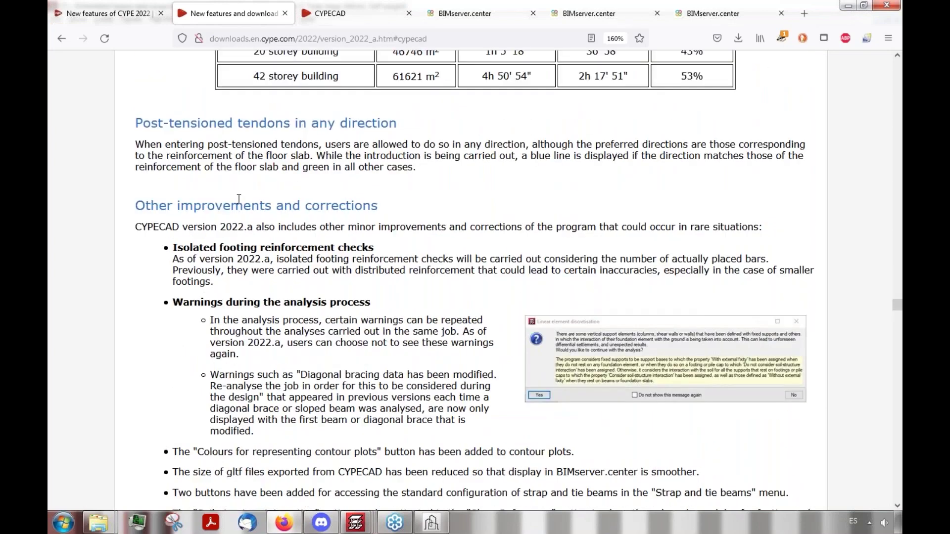
{"action": "scroll", "coordinate": [240, 198], "scroll_direction": "down", "scroll_amount": 2}
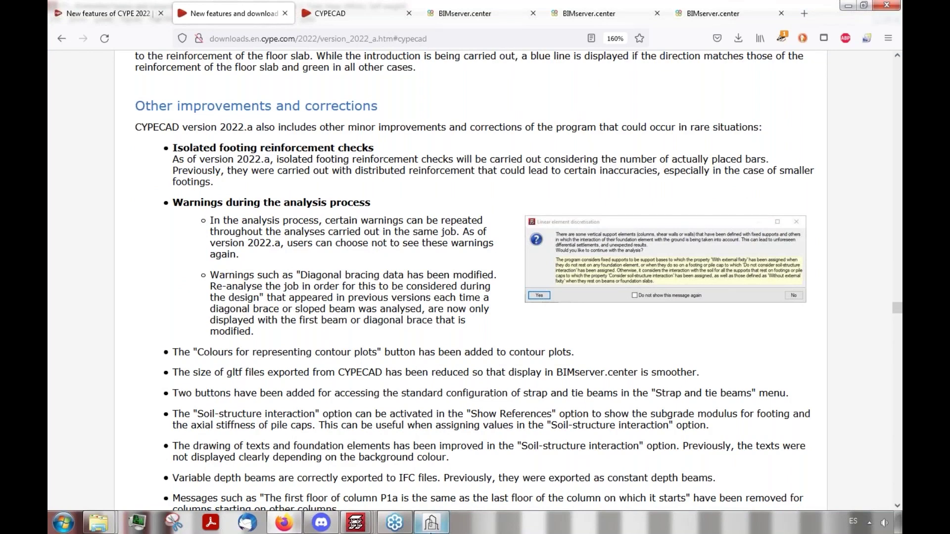
{"action": "left_click", "coordinate": [396, 525]}
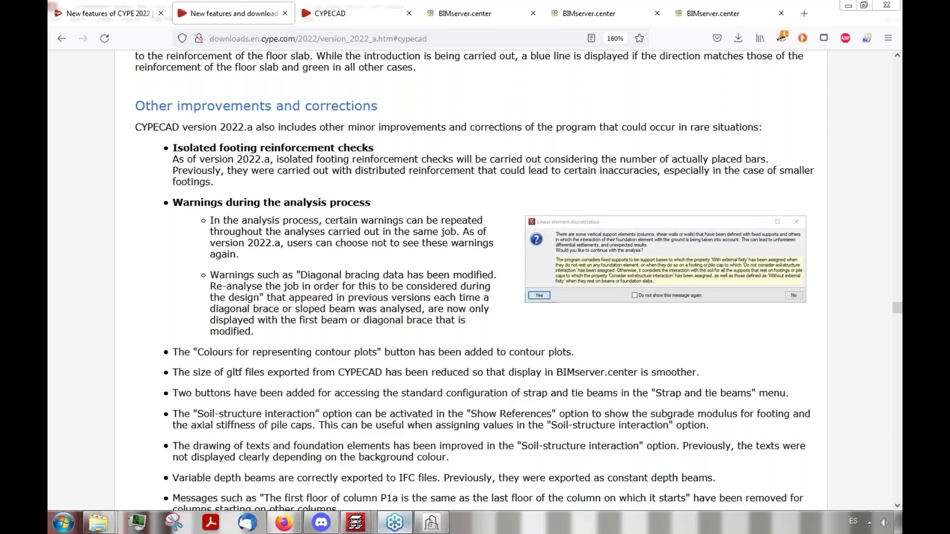
{"action": "mouse_move", "coordinate": [366, 529]}
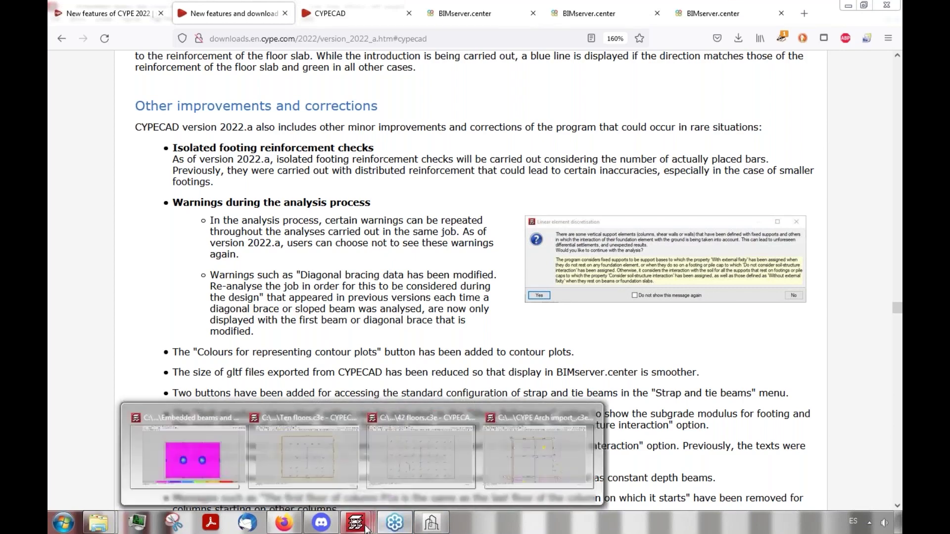
{"action": "left_click", "coordinate": [188, 468]}
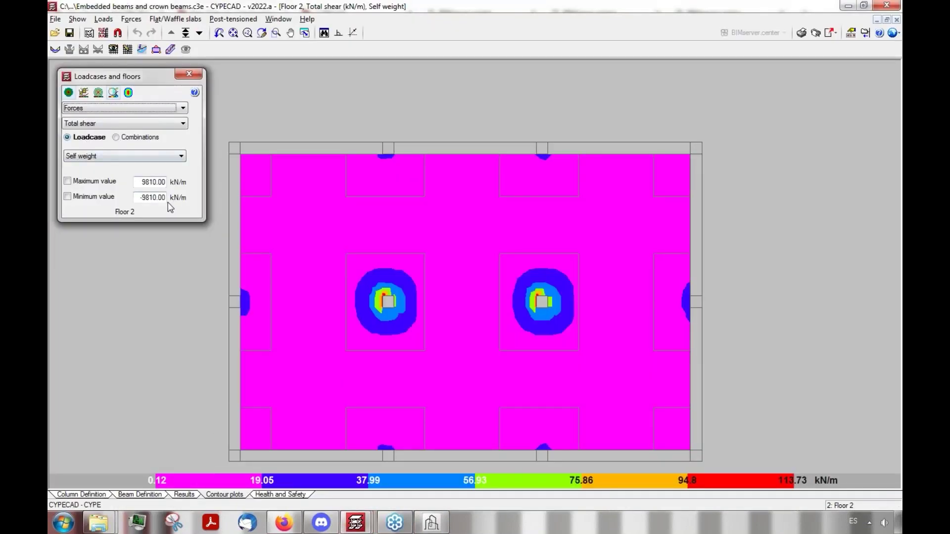
Step: Change the contour plots to the stepped brown-to-red range with 4 colours, after trying 3 colours
{"action": "left_click", "coordinate": [150, 182]}
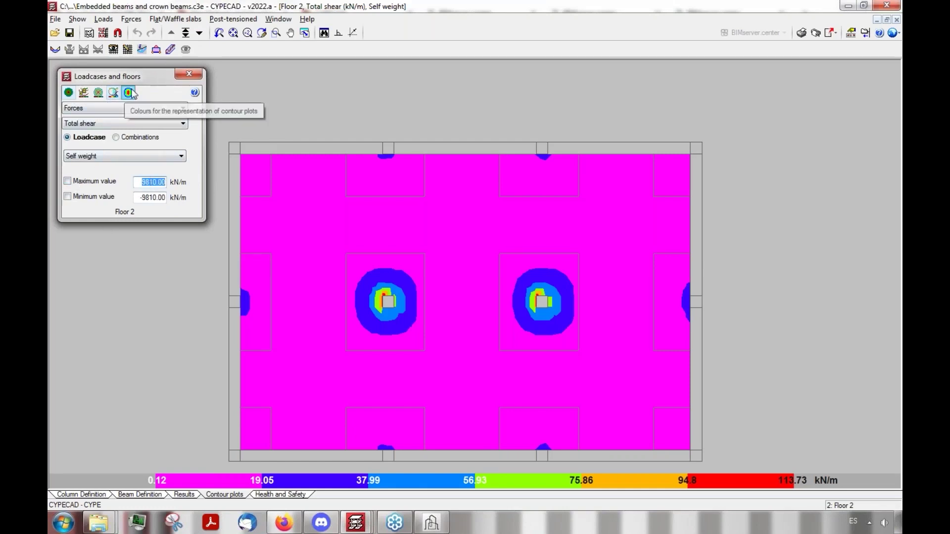
{"action": "left_click", "coordinate": [128, 92]}
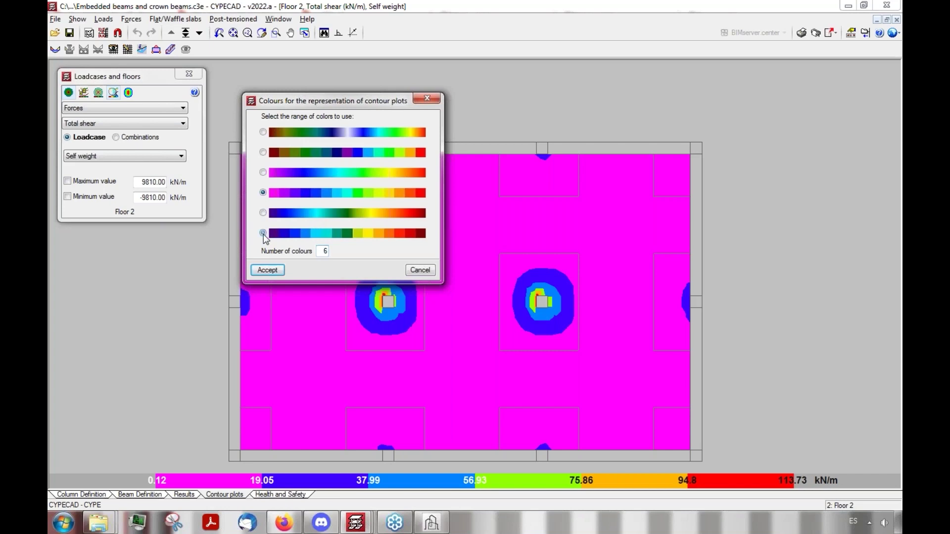
{"action": "left_click", "coordinate": [263, 152]}
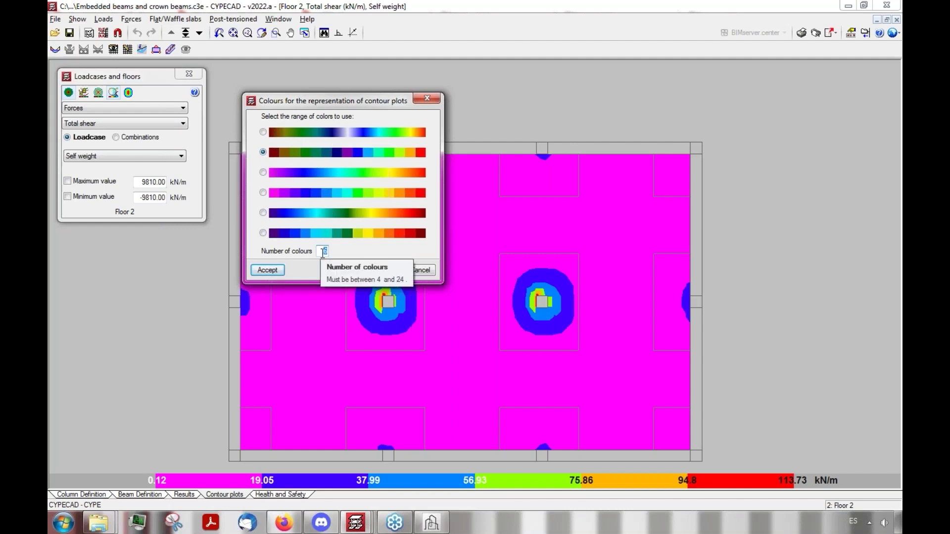
{"action": "left_click", "coordinate": [283, 270]}
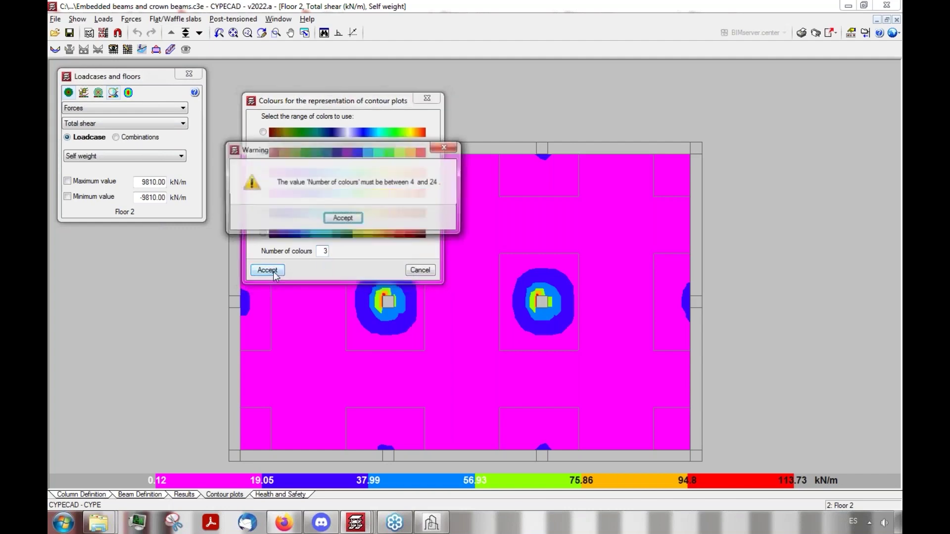
{"action": "left_click", "coordinate": [341, 218]}
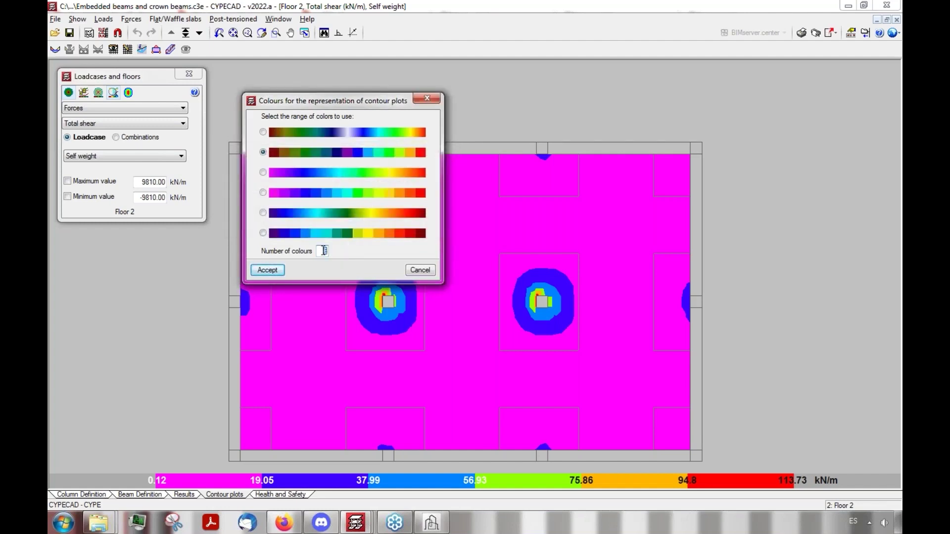
{"action": "left_click", "coordinate": [267, 270]}
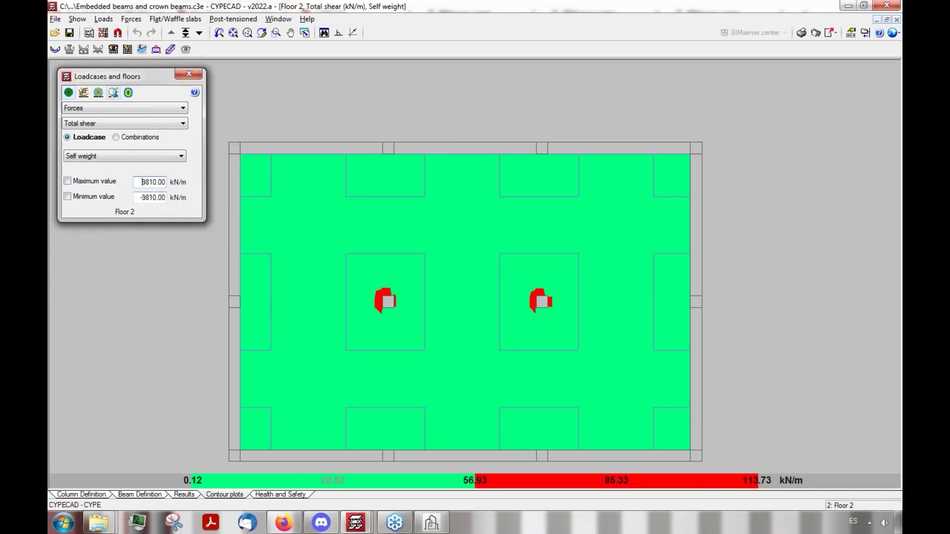
Step: Enable the maximum and minimum value limits for the total shear plot and set the maximum to 1200 kN/m
{"action": "left_click", "coordinate": [76, 181]}
{"action": "left_click", "coordinate": [70, 199]}
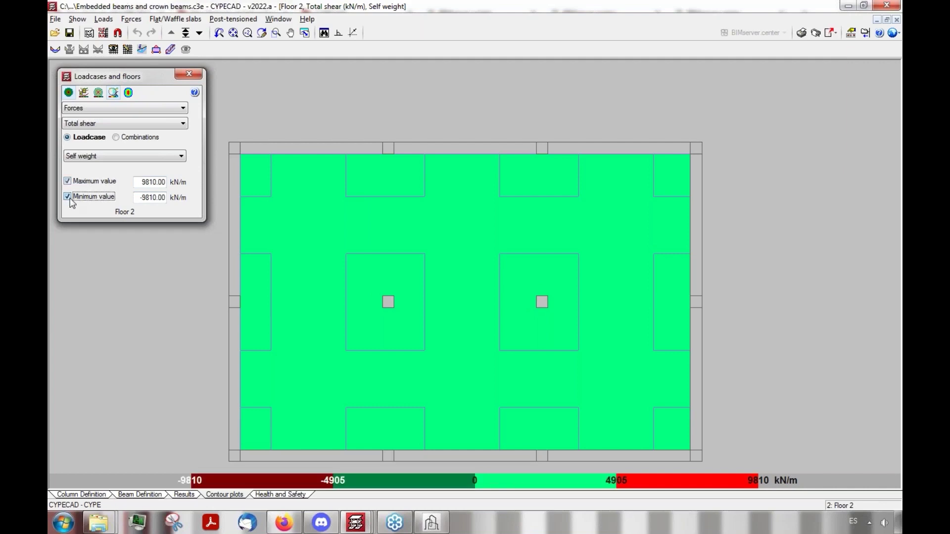
{"action": "double_click", "coordinate": [153, 182]}
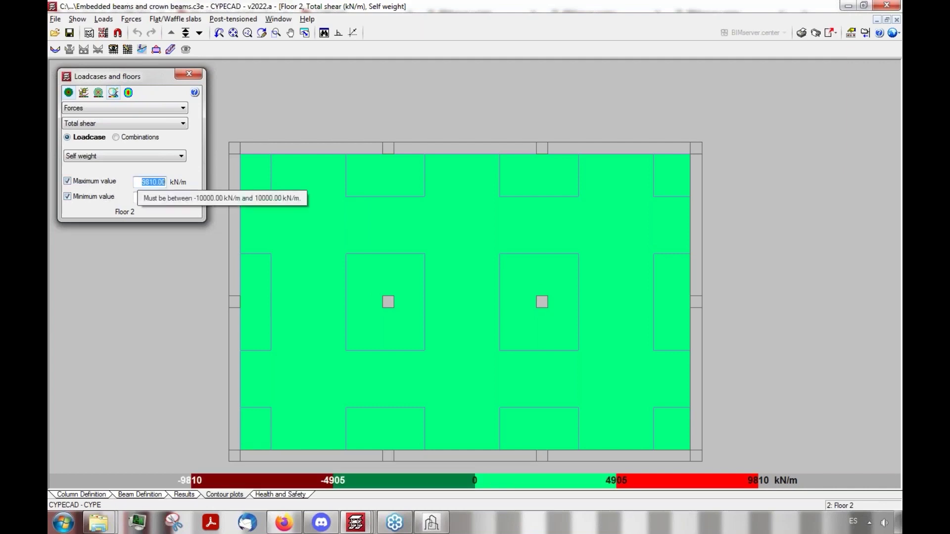
{"action": "type", "text": "12"}
{"action": "key", "text": "Tab"}
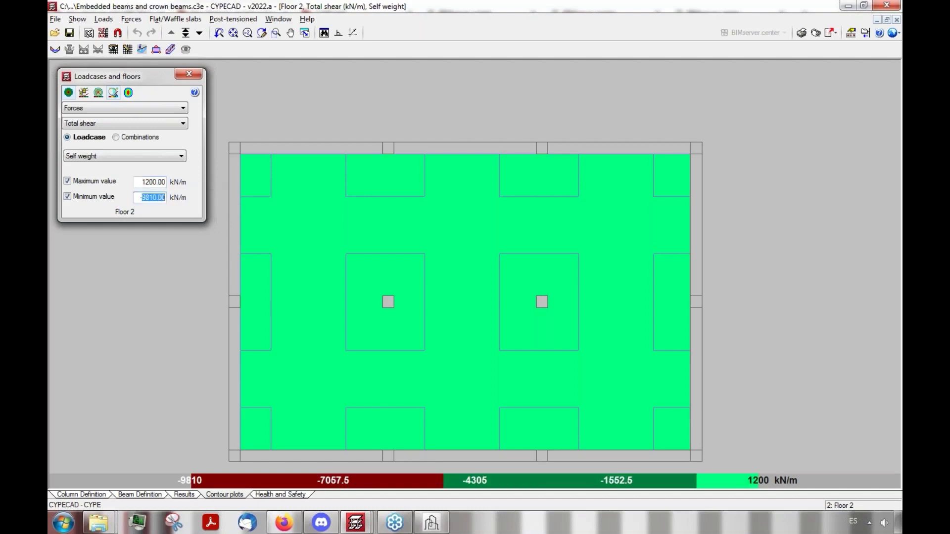
{"action": "type", "text": "-"}
{"action": "key", "text": "Return"}
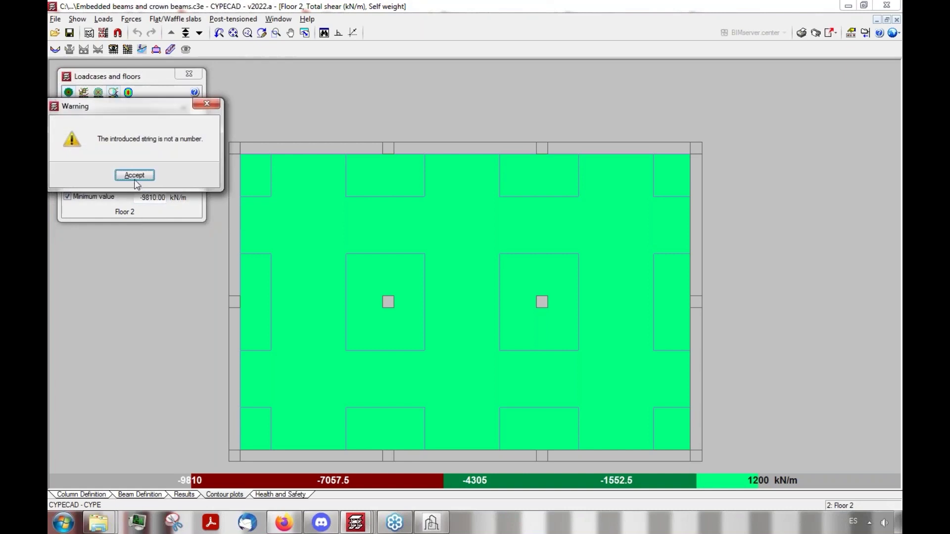
{"action": "left_click", "coordinate": [132, 177]}
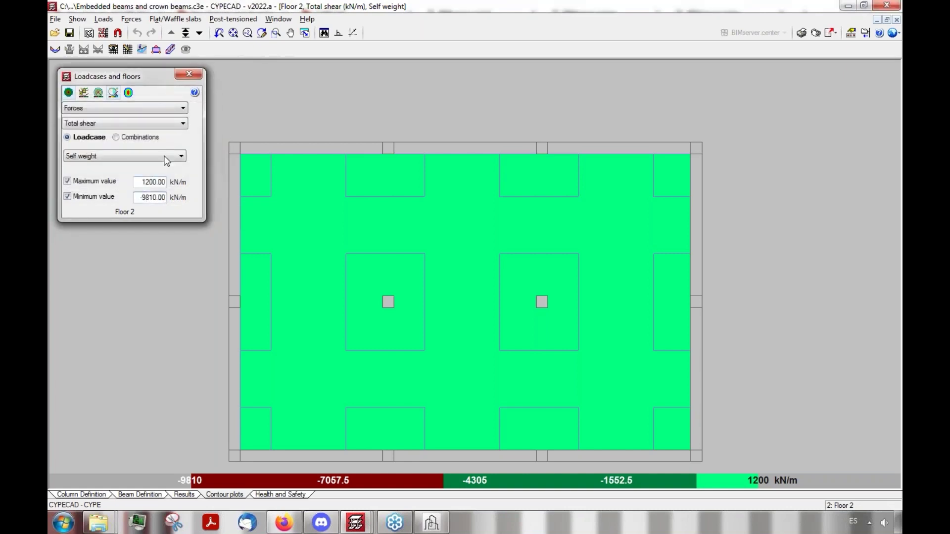
Step: Display the Displacement Z contour plot and change its colours to the continuous brown-to-red range
{"action": "left_click", "coordinate": [119, 121]}
{"action": "left_click", "coordinate": [117, 108]}
{"action": "left_click", "coordinate": [118, 108]}
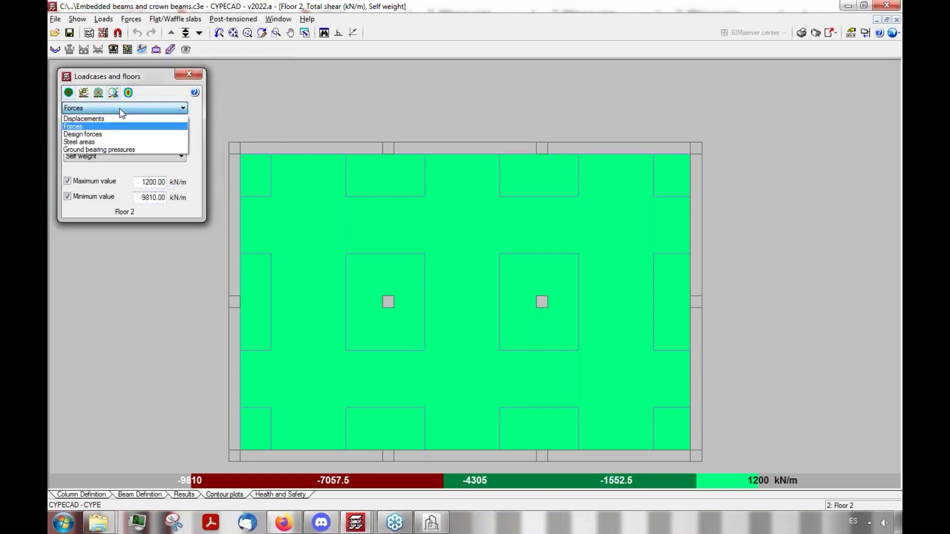
{"action": "left_click", "coordinate": [116, 117]}
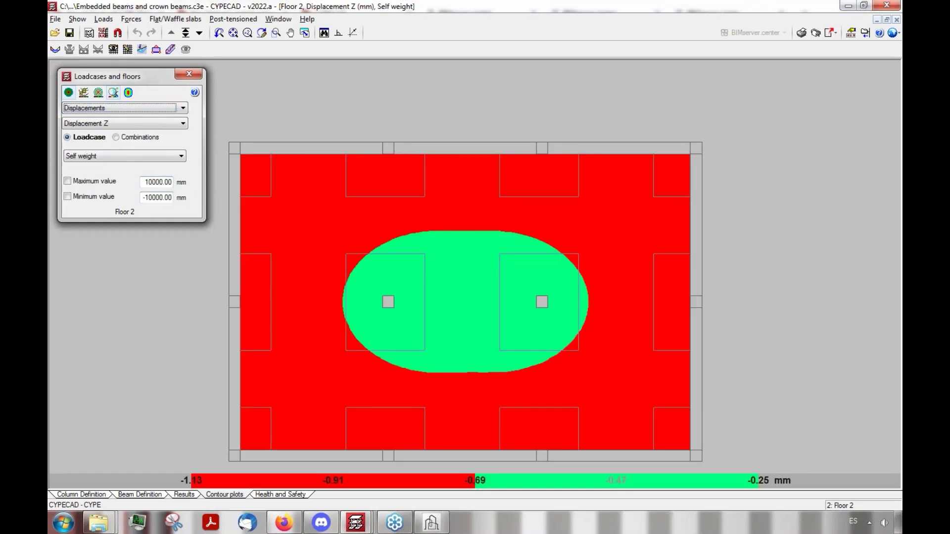
{"action": "left_click", "coordinate": [128, 92]}
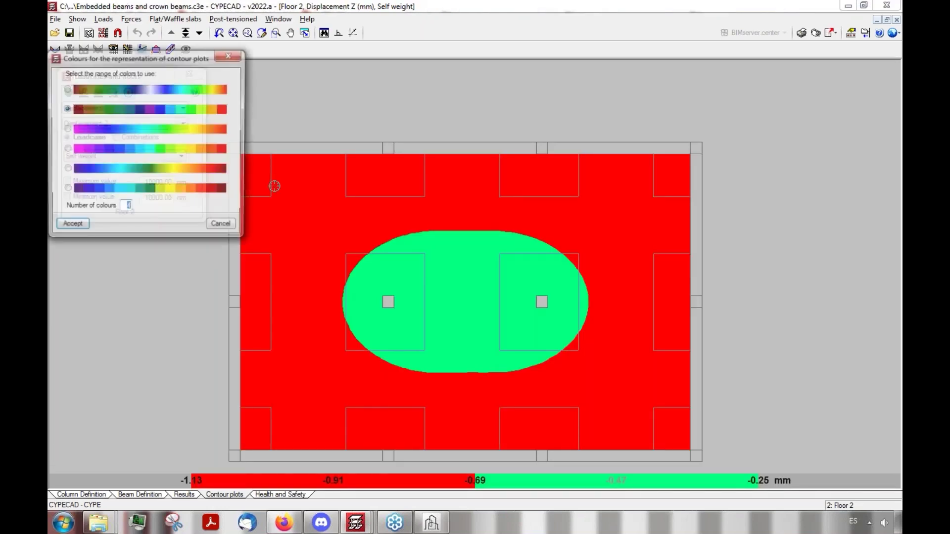
{"action": "left_click", "coordinate": [74, 225]}
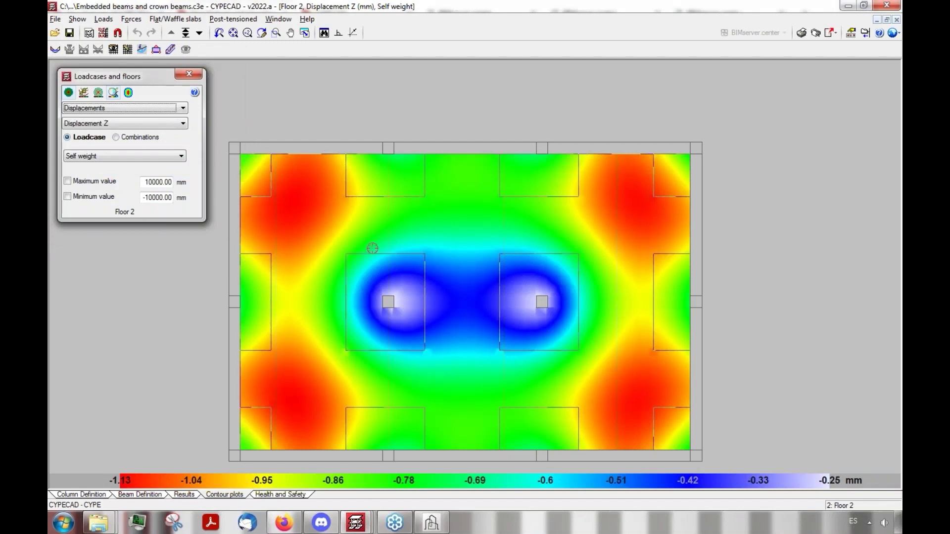
Step: Review the remaining other improvements and corrections in the browser's release notes, then return to the Embedded beams and crown beams job in CYPECAD
{"action": "left_click", "coordinate": [284, 523]}
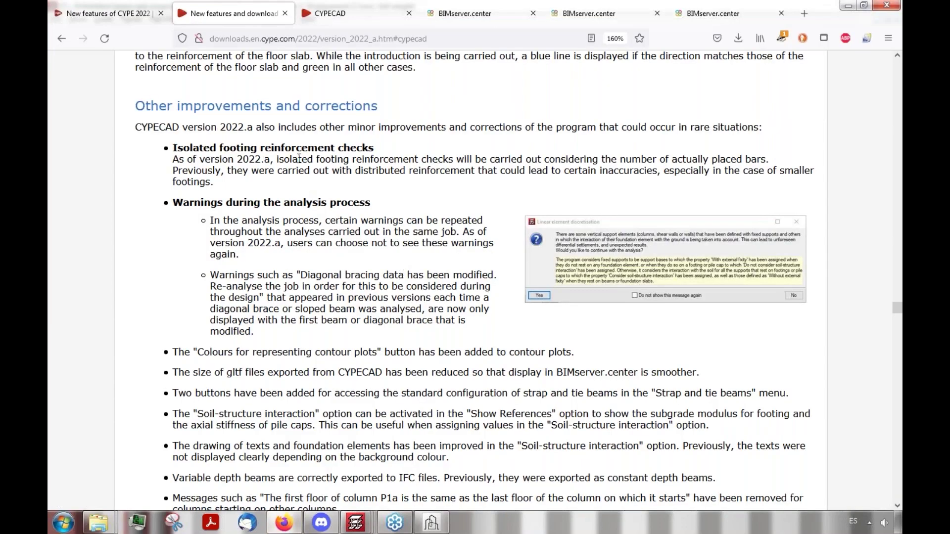
{"action": "scroll", "coordinate": [291, 120], "scroll_direction": "down", "scroll_amount": 2}
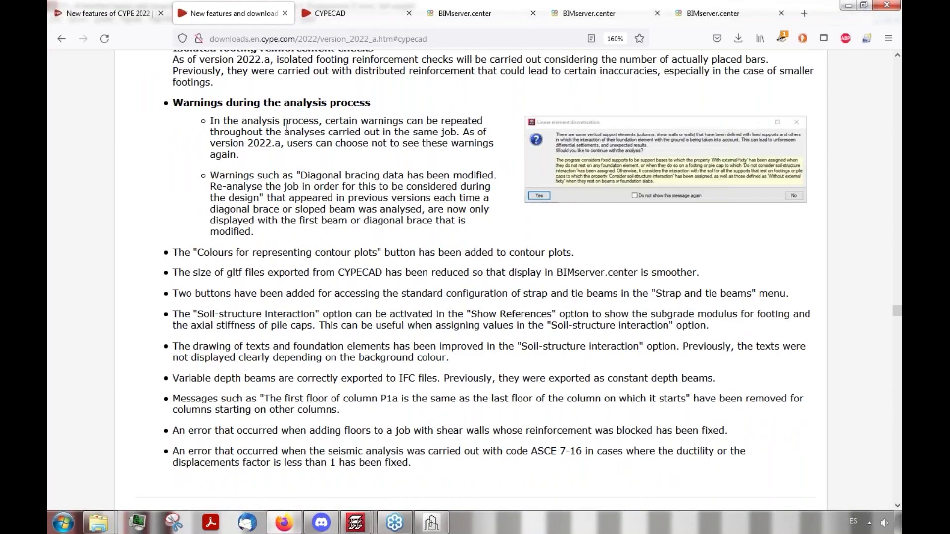
{"action": "scroll", "coordinate": [310, 224], "scroll_direction": "down", "scroll_amount": 2}
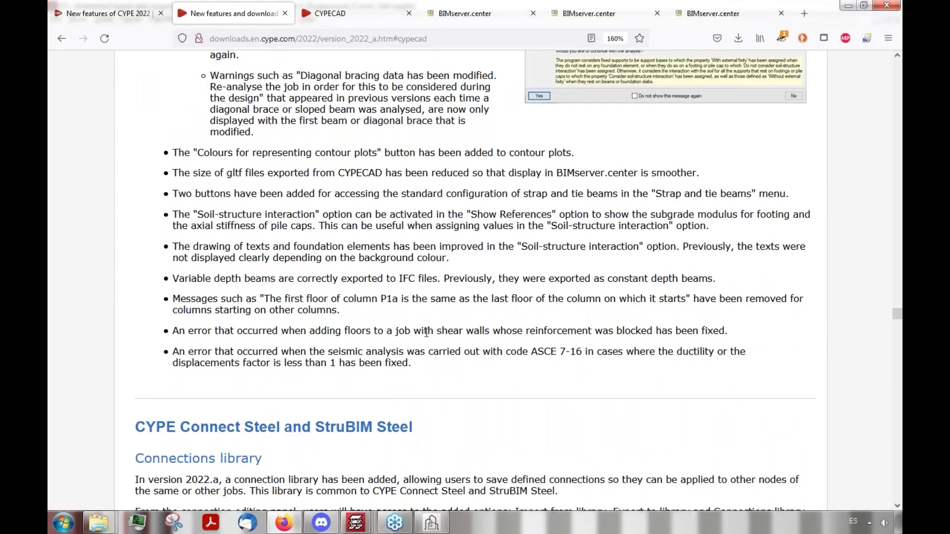
{"action": "left_click_drag", "start_coordinate": [218, 299], "coordinate": [232, 298]}
{"action": "scroll", "coordinate": [255, 376], "scroll_direction": "up", "scroll_amount": 2}
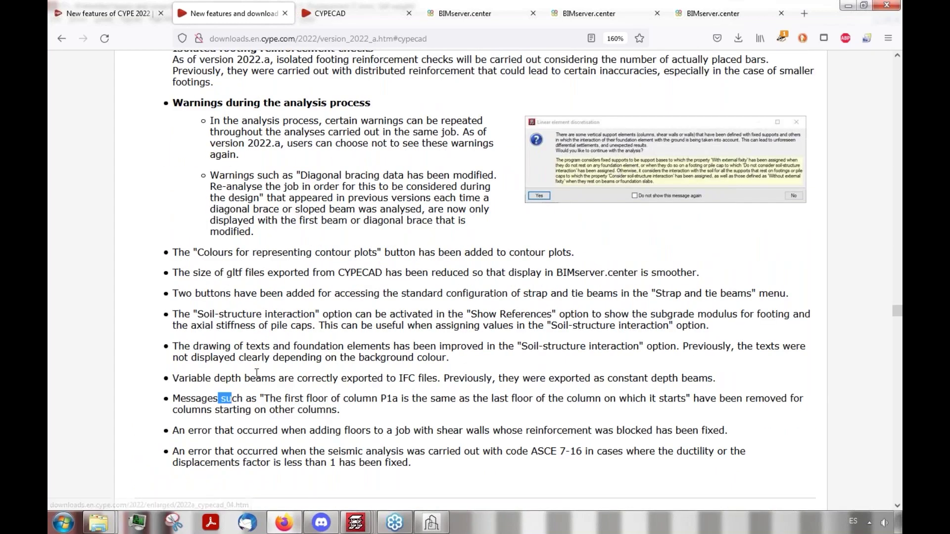
{"action": "scroll", "coordinate": [256, 372], "scroll_direction": "down", "scroll_amount": 2}
{"action": "left_click_drag", "start_coordinate": [199, 247], "coordinate": [261, 247]}
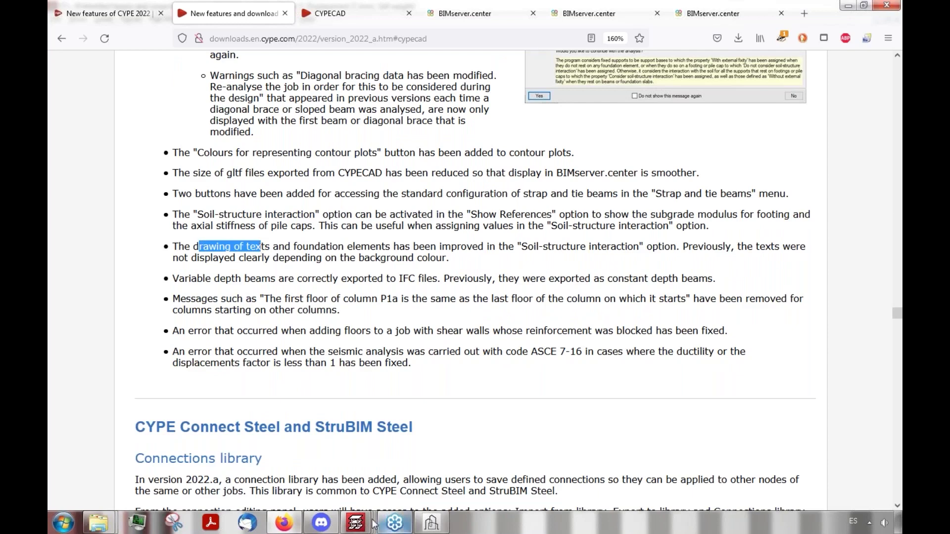
{"action": "left_click", "coordinate": [355, 523]}
{"action": "left_click", "coordinate": [185, 460]}
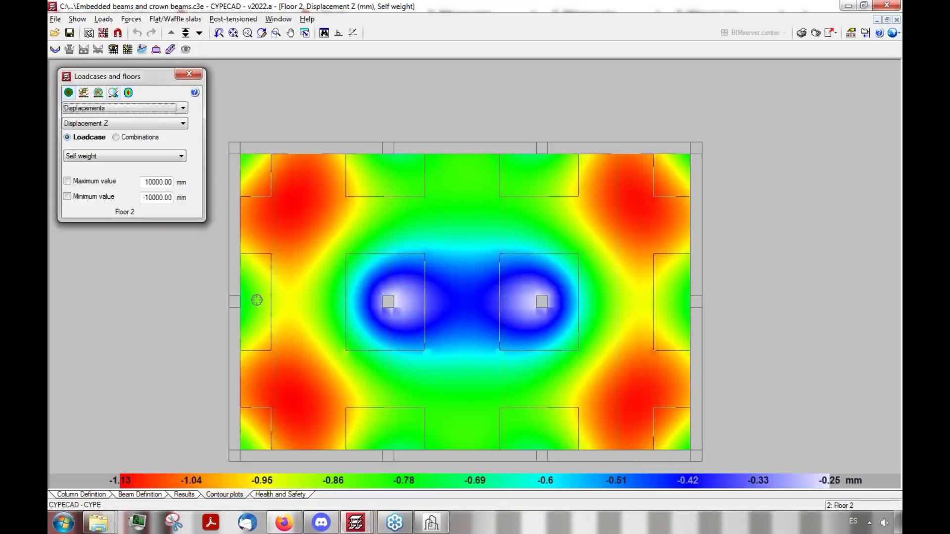
Step: Open the beam definition view of the foundation floor and examine the References and Show References commands
{"action": "left_click", "coordinate": [129, 494]}
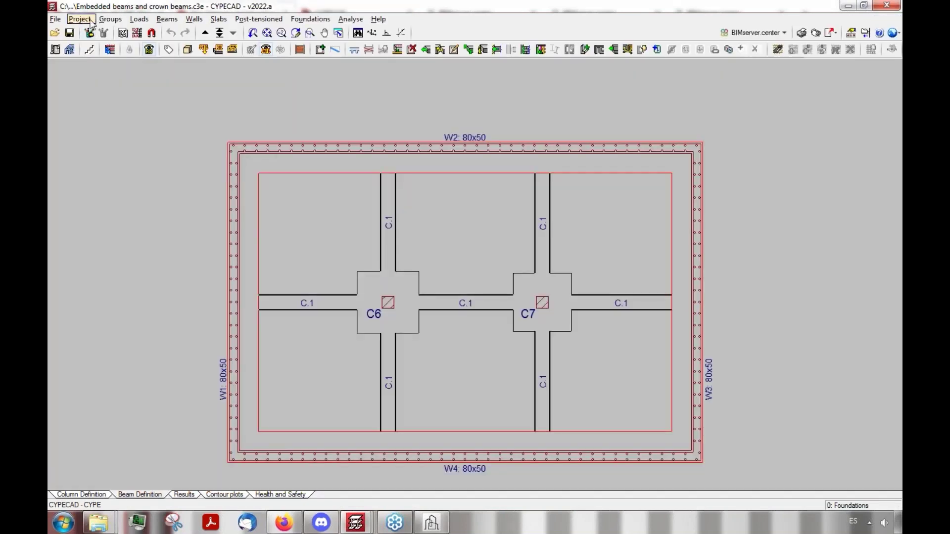
{"action": "left_click", "coordinate": [89, 19]}
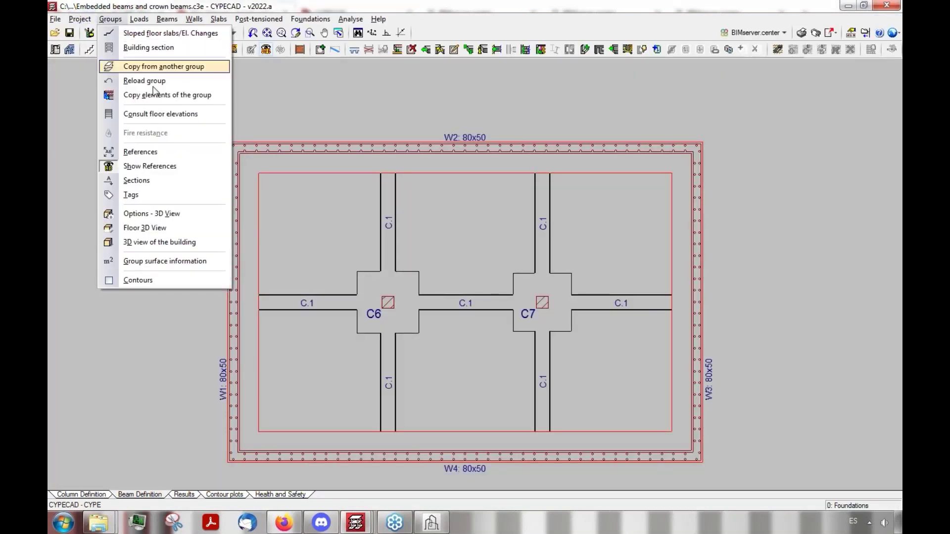
{"action": "left_click", "coordinate": [142, 153]}
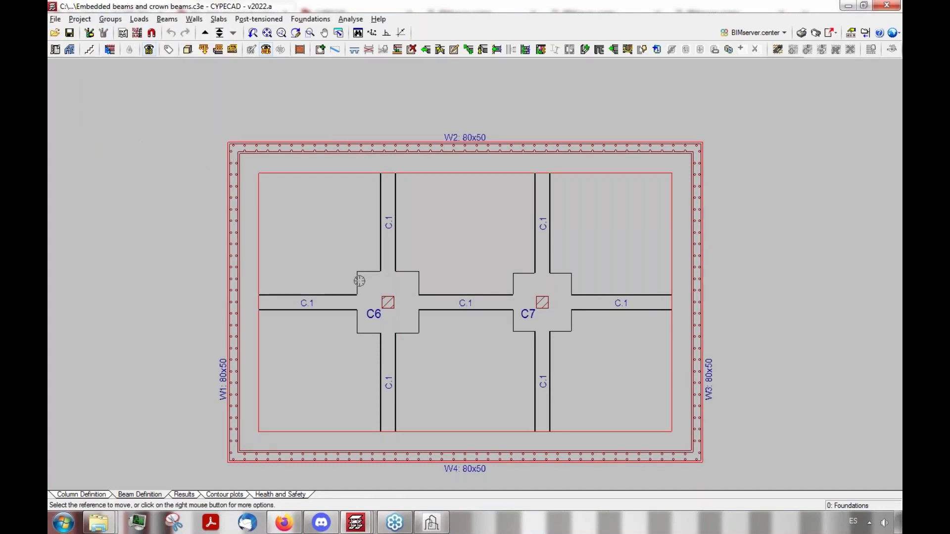
{"action": "left_click", "coordinate": [110, 19]}
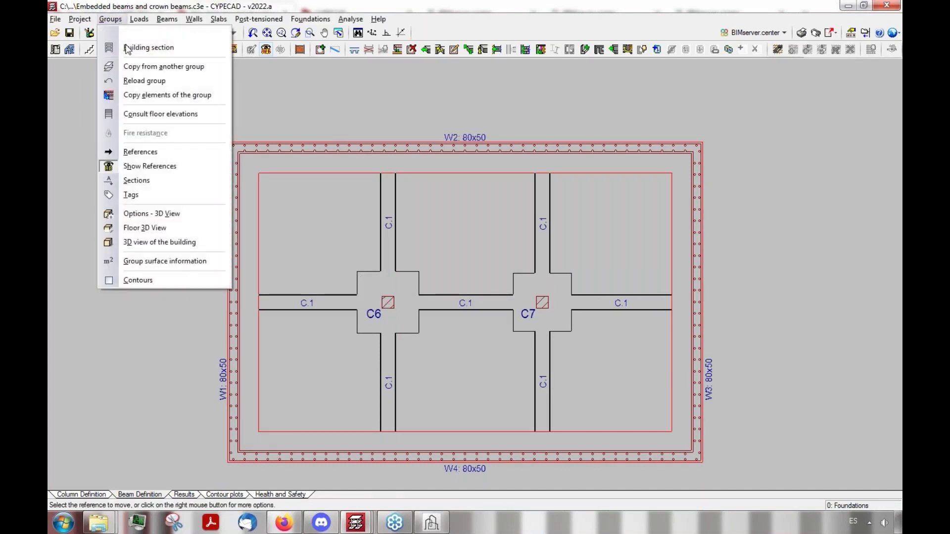
{"action": "left_click", "coordinate": [117, 166]}
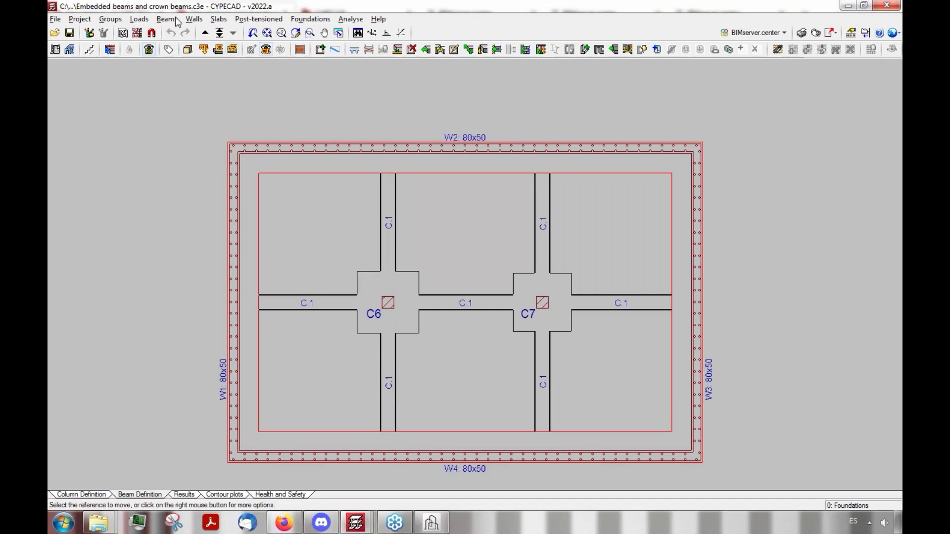
Step: Open the soil-structure interaction settings to examine how the footings and wall foundations are drawn
{"action": "left_click", "coordinate": [117, 20]}
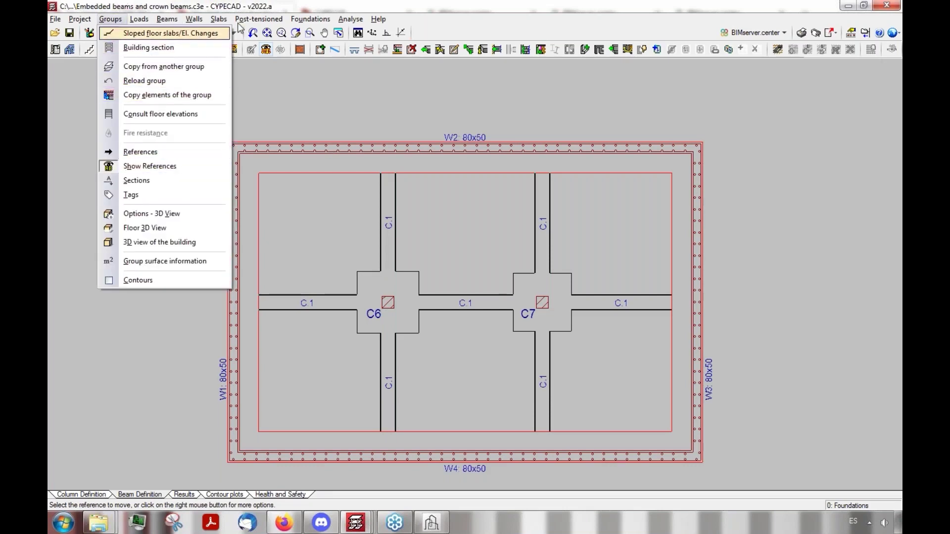
{"action": "left_click", "coordinate": [311, 20]}
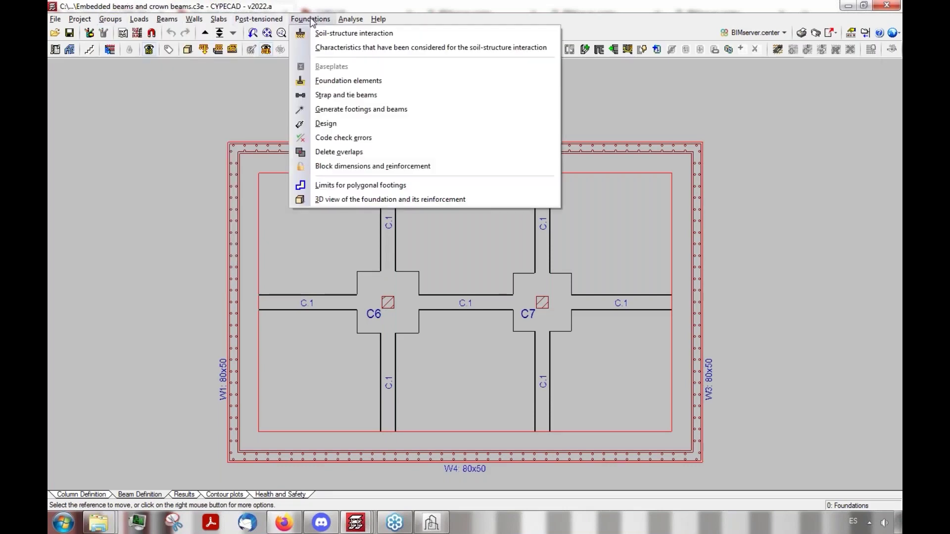
{"action": "left_click", "coordinate": [351, 34]}
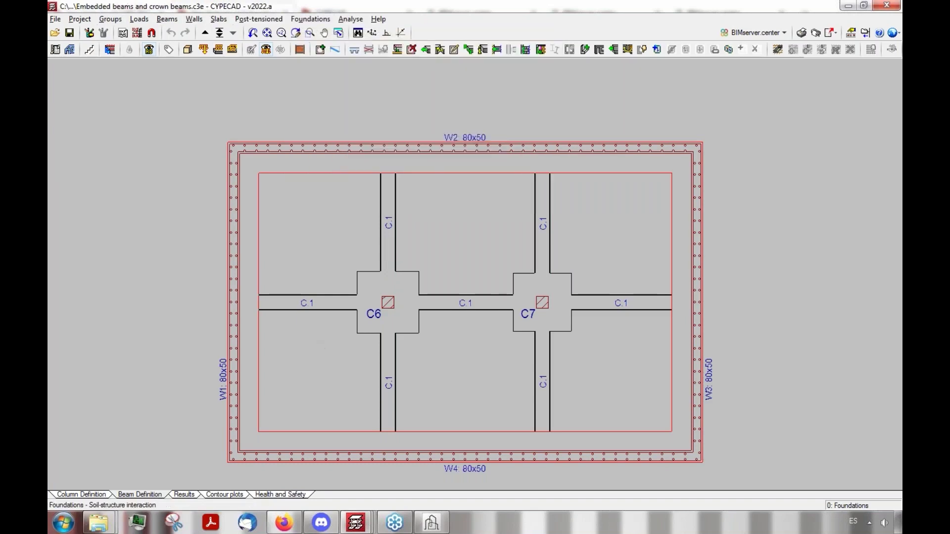
{"action": "left_click_drag", "start_coordinate": [436, 220], "coordinate": [447, 185]}
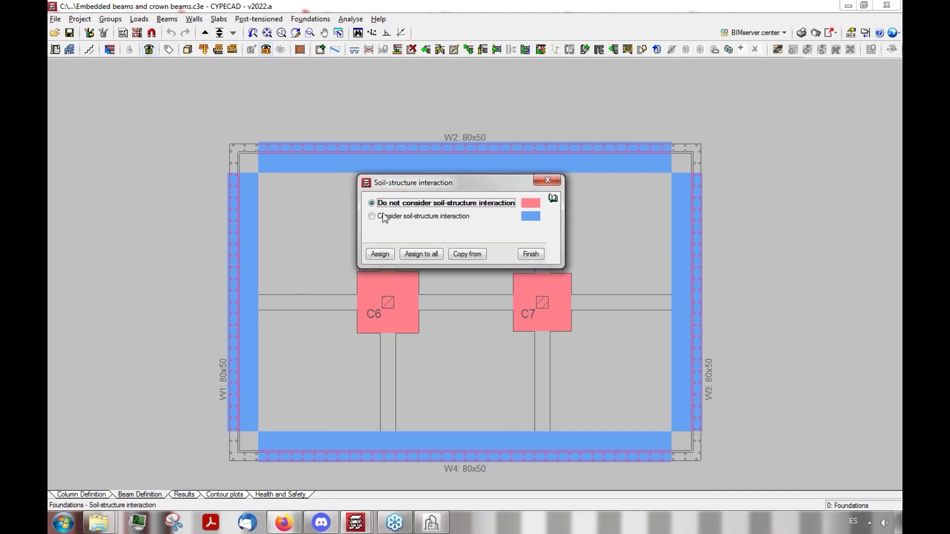
Step: Read the last corrections, including the ASCE 7-16 seismic analysis fix, in the browser's release notes, then switch back to the CYPECAD job
{"action": "left_click", "coordinate": [283, 522]}
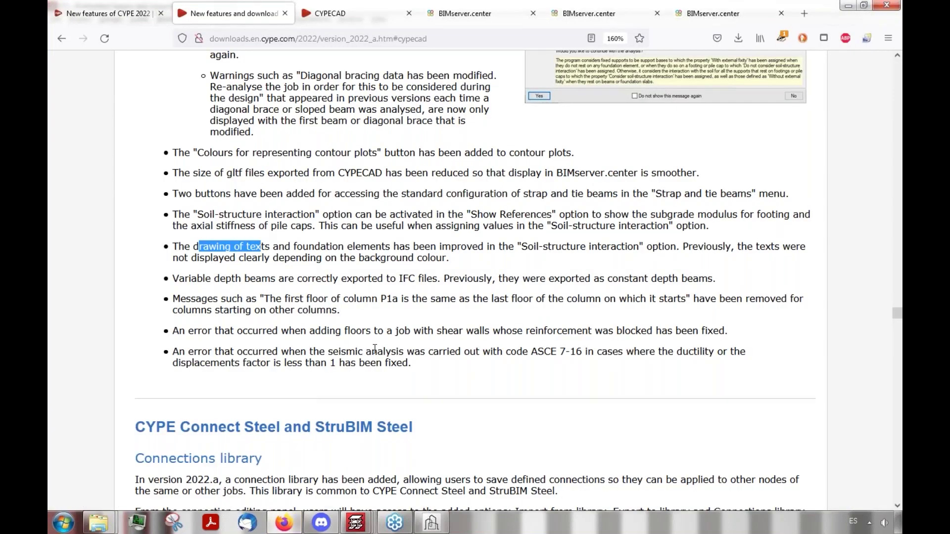
{"action": "scroll", "coordinate": [415, 349], "scroll_direction": "down", "scroll_amount": 2}
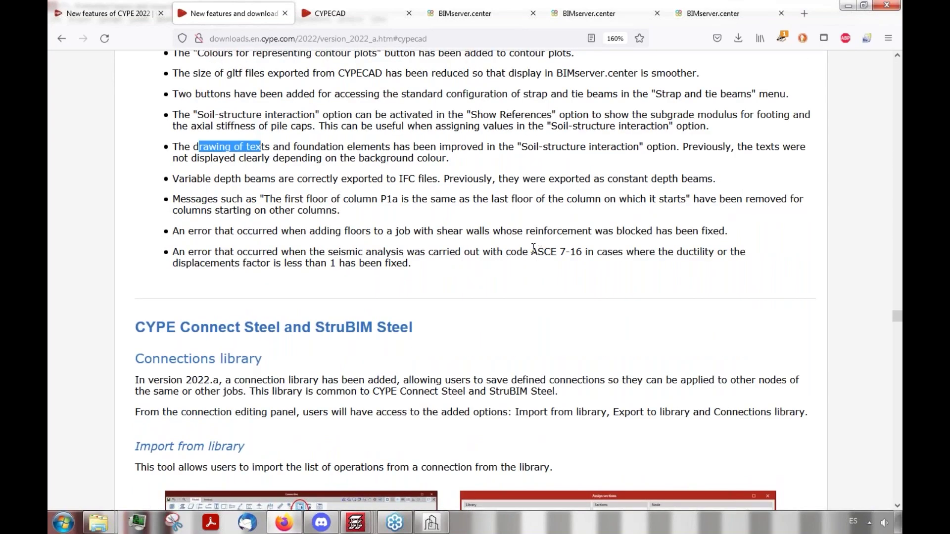
{"action": "left_click_drag", "start_coordinate": [504, 253], "coordinate": [583, 252]}
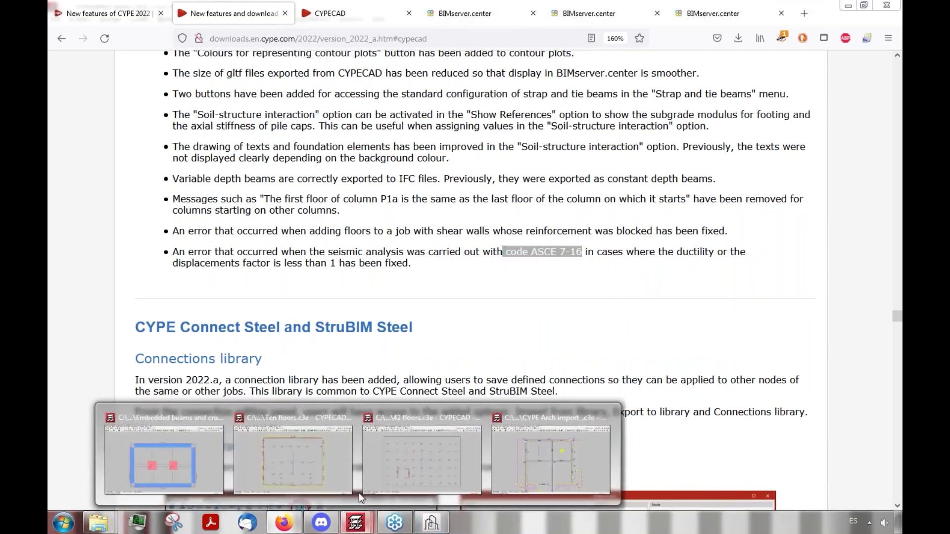
{"action": "left_click", "coordinate": [186, 450]}
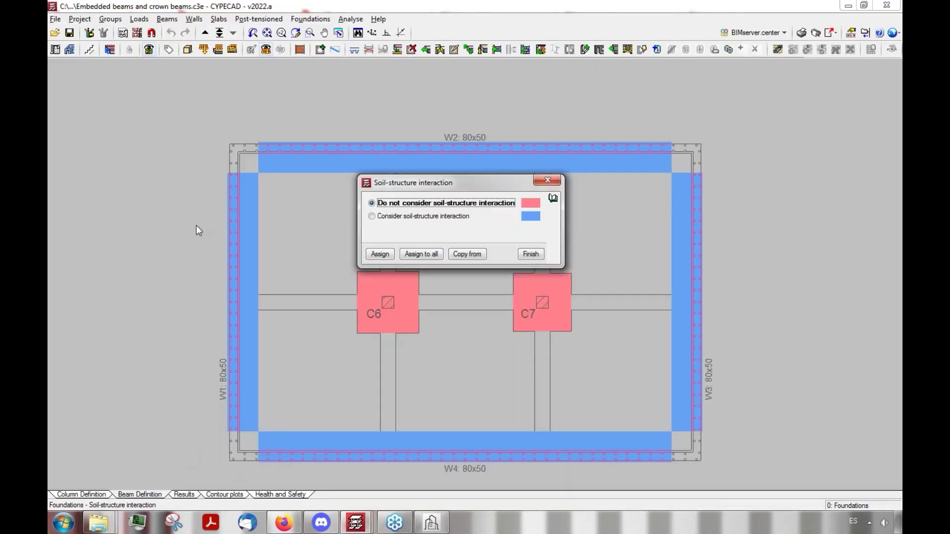
Step: Close the soil-structure interaction settings, activate wind loading in the general data and select the United Kingdom wind load code
{"action": "left_click", "coordinate": [547, 179]}
{"action": "left_click", "coordinate": [80, 18]}
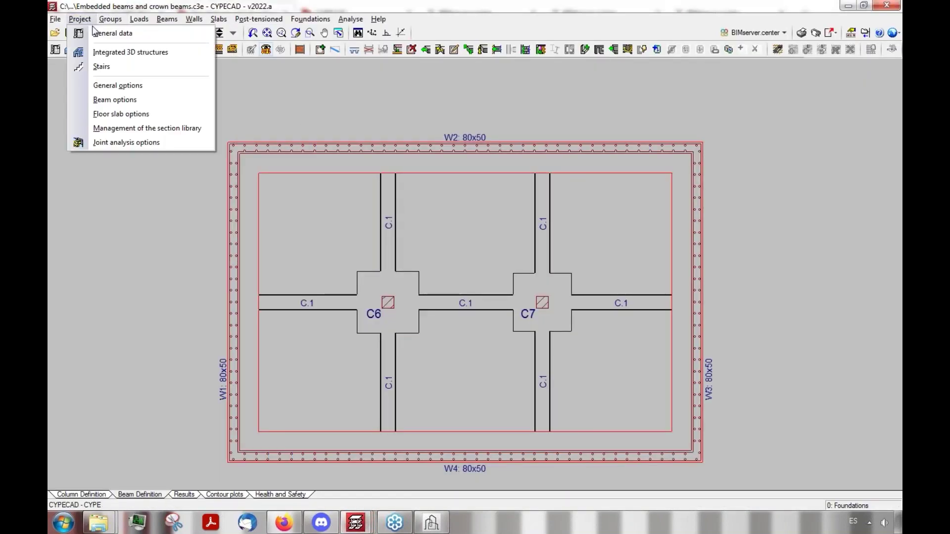
{"action": "left_click", "coordinate": [99, 33]}
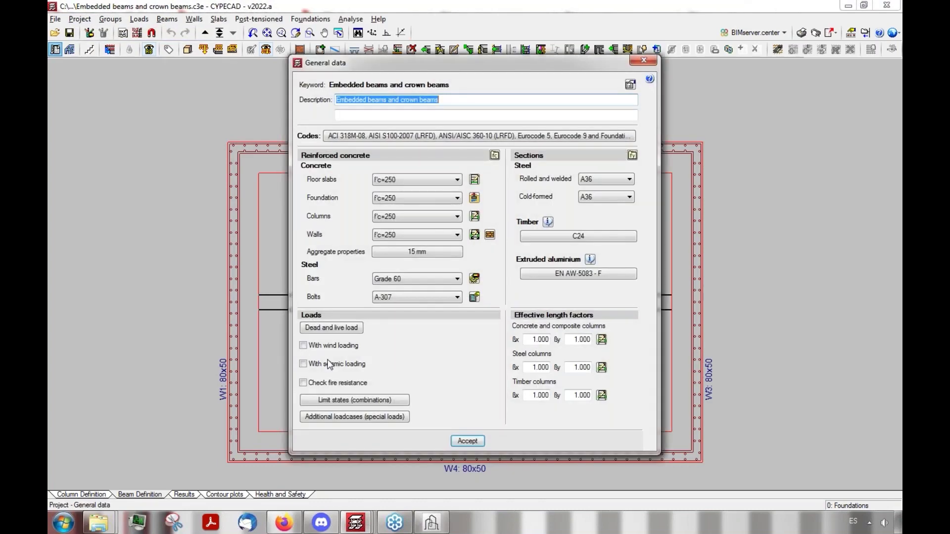
{"action": "left_click_drag", "start_coordinate": [323, 345], "coordinate": [304, 364]}
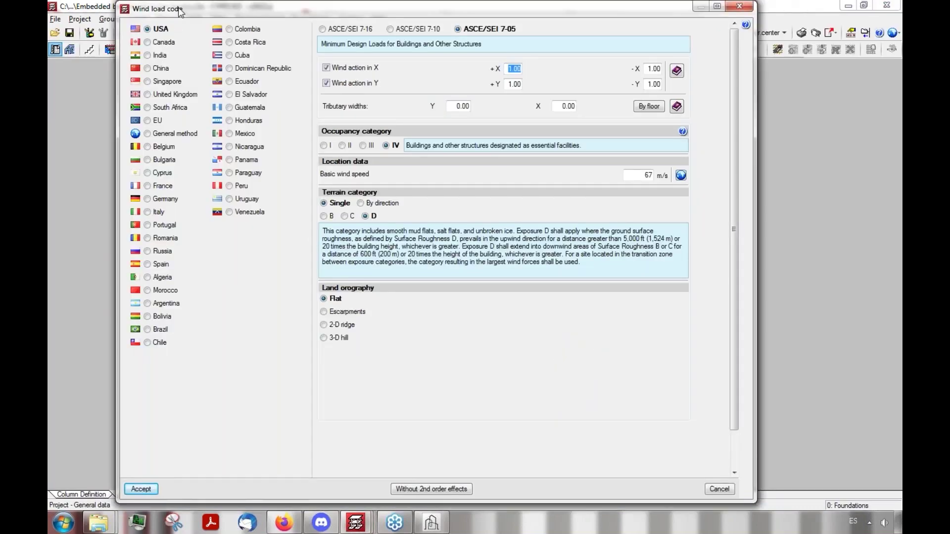
{"action": "left_click", "coordinate": [144, 99]}
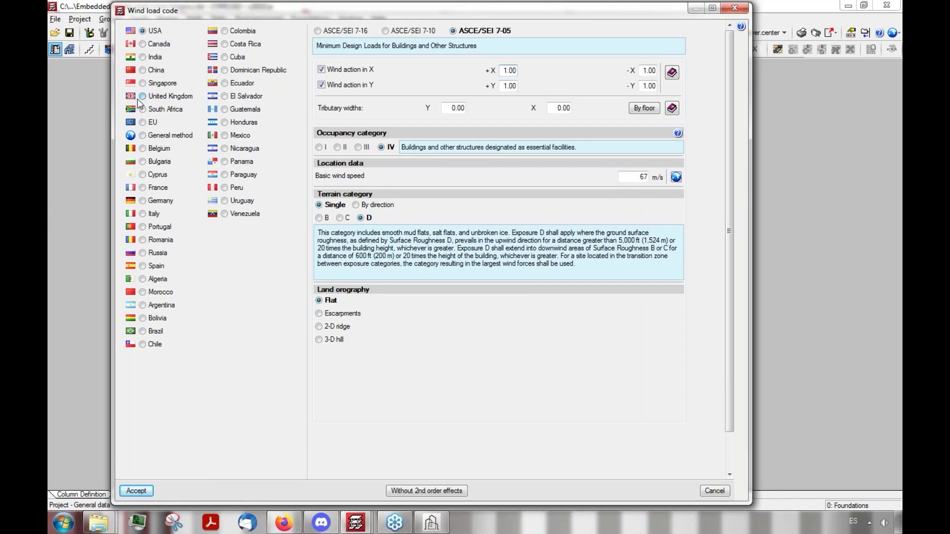
{"action": "left_click", "coordinate": [141, 99]}
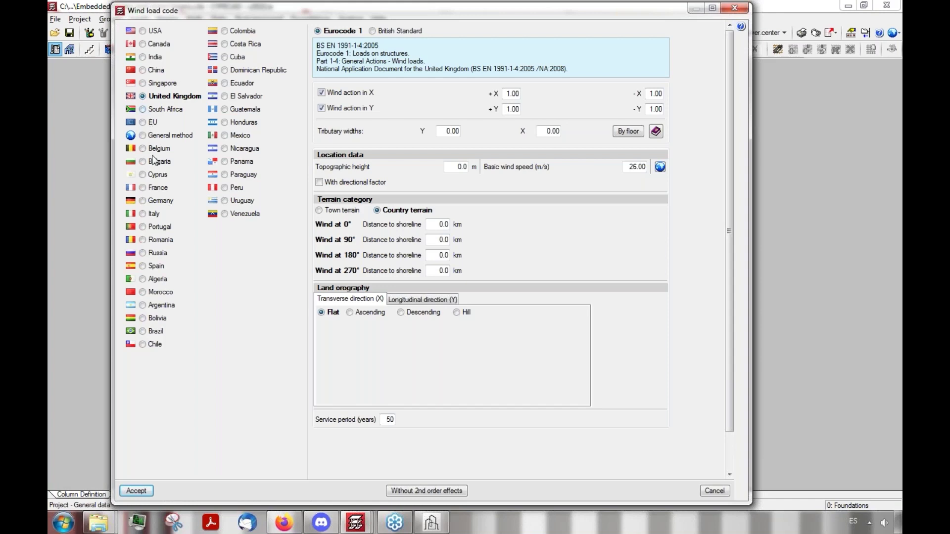